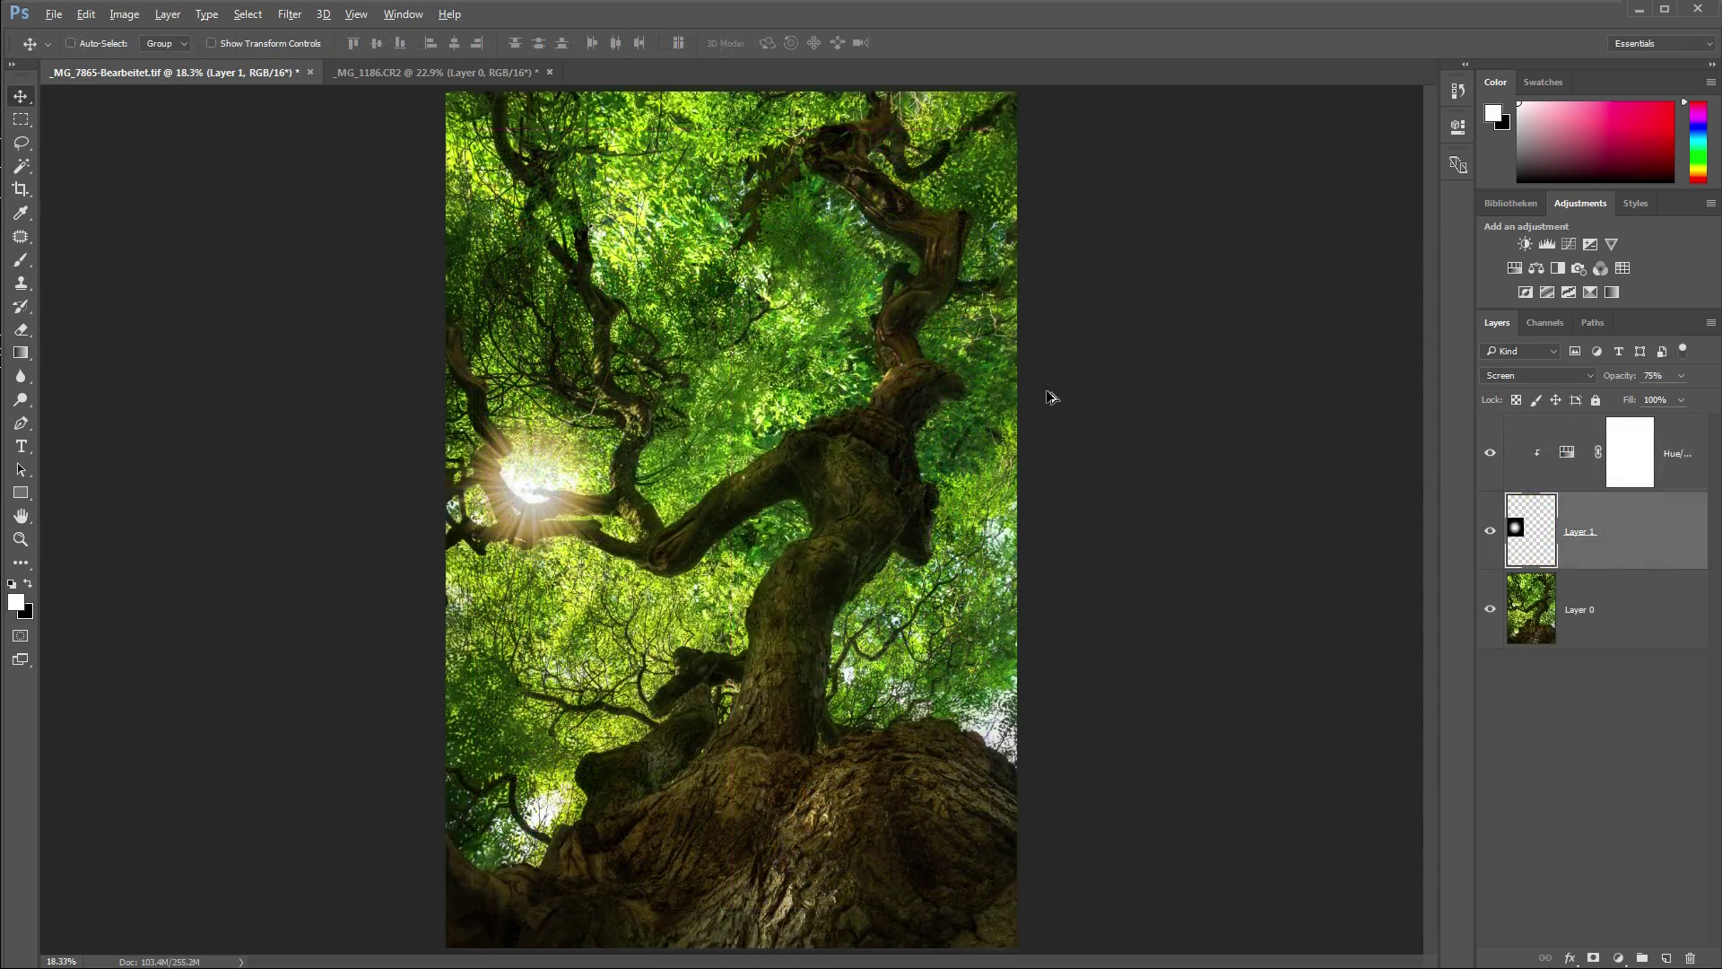
# - Review the Screen-blended sunburst and the Soft Light street glow, then hide the glow layer
pyautogui.scroll(-3, 900, 600)
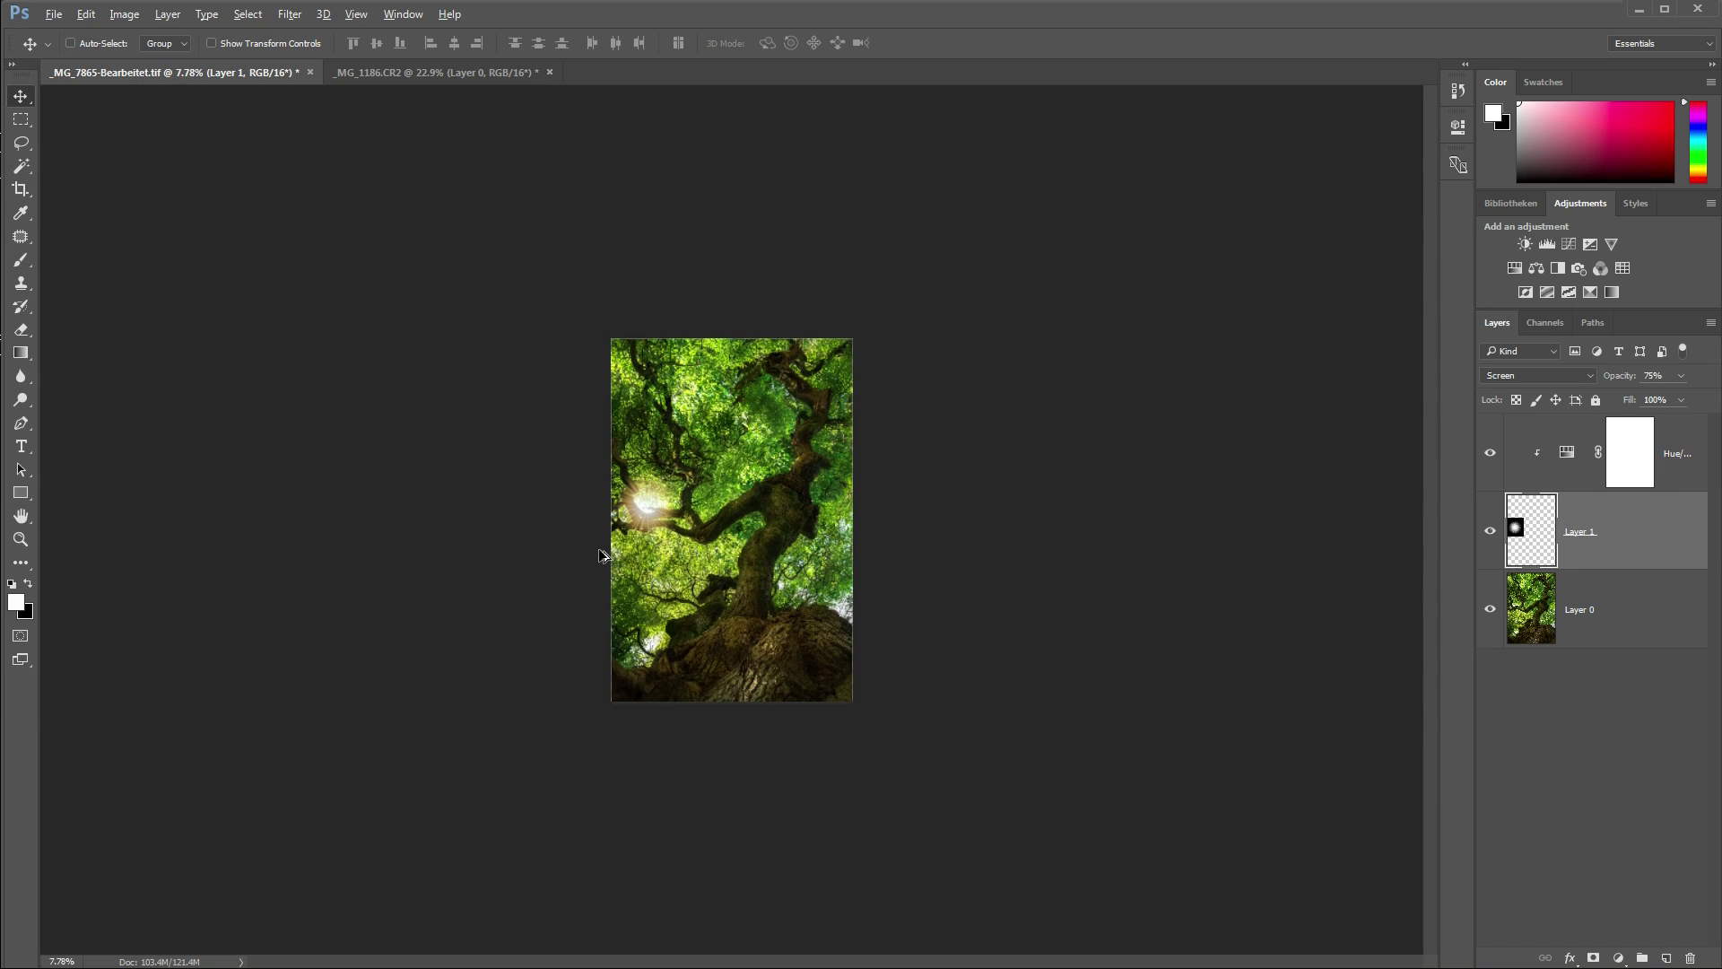
pyautogui.scroll(3, 641, 511)
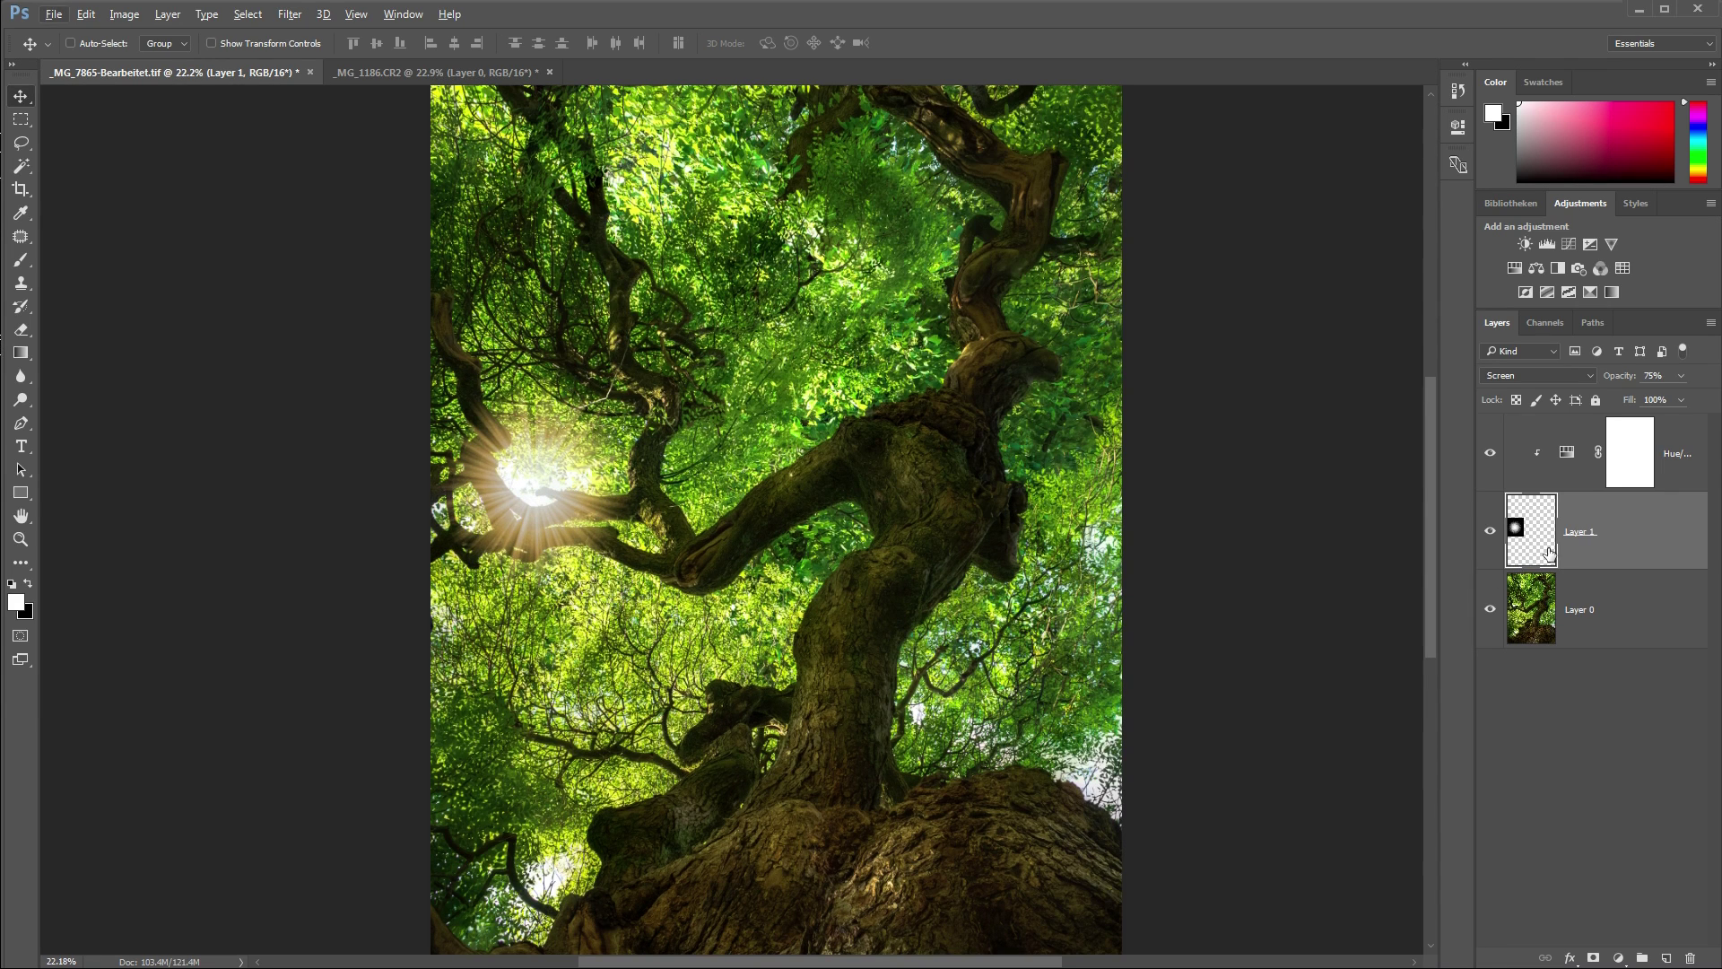
pyautogui.hotkey('ctrl', 't')
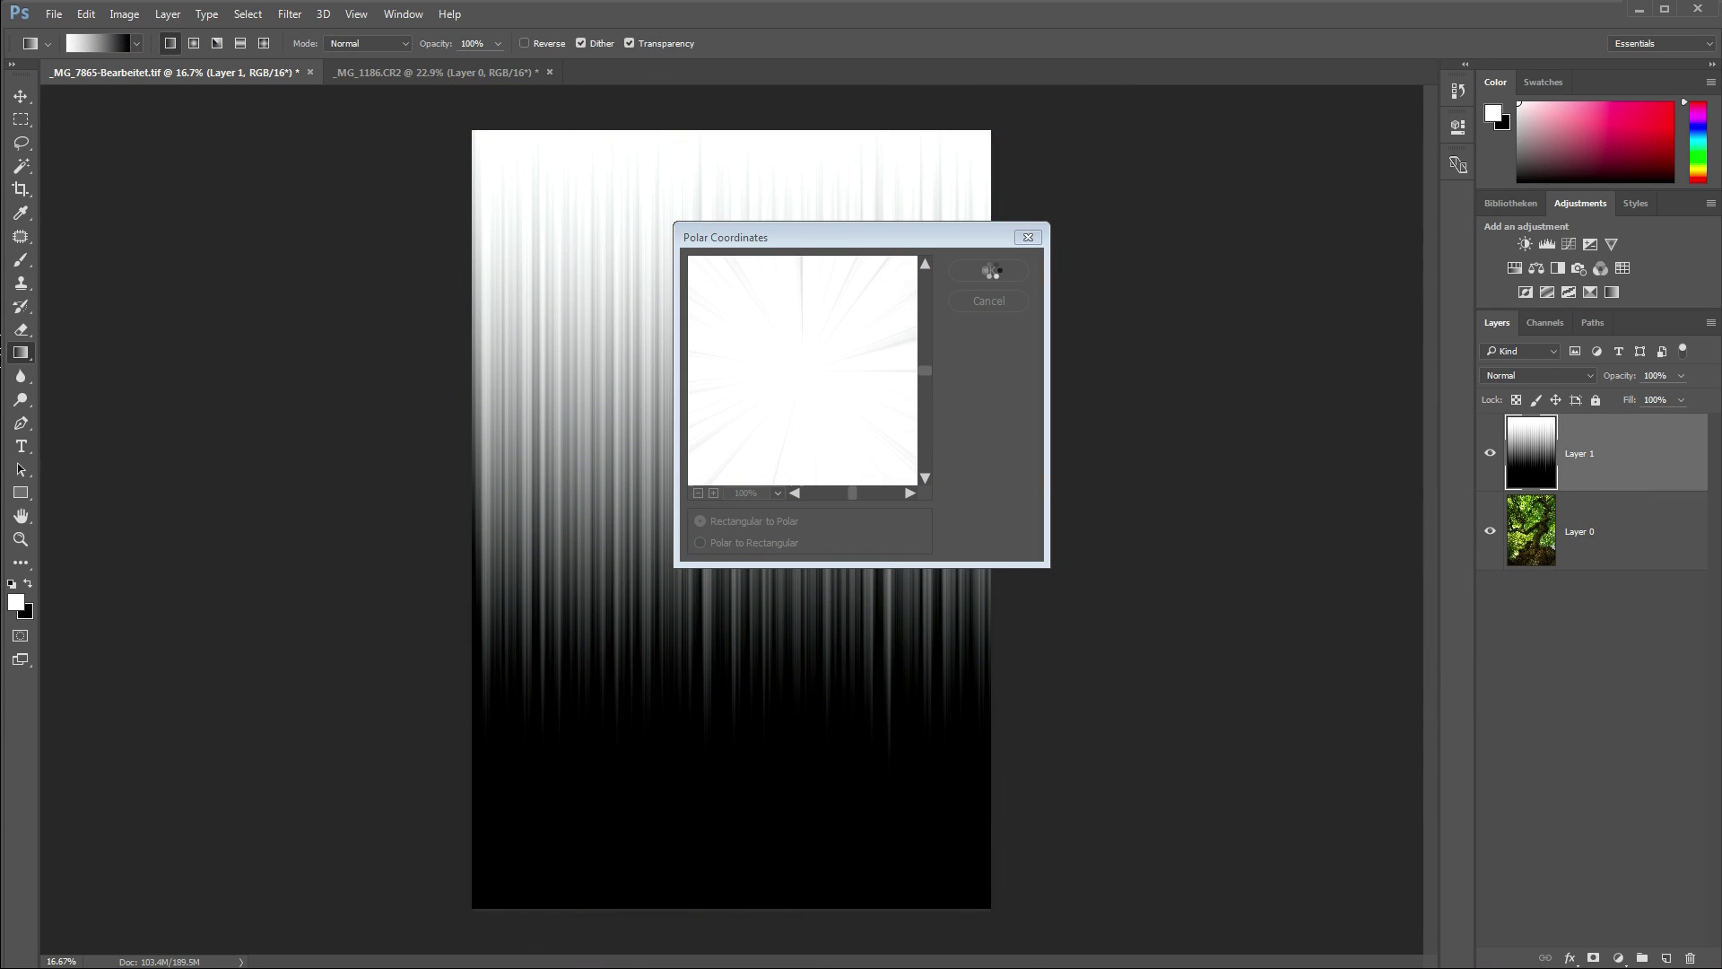
pyautogui.press('v')
pyautogui.click(1575, 375)
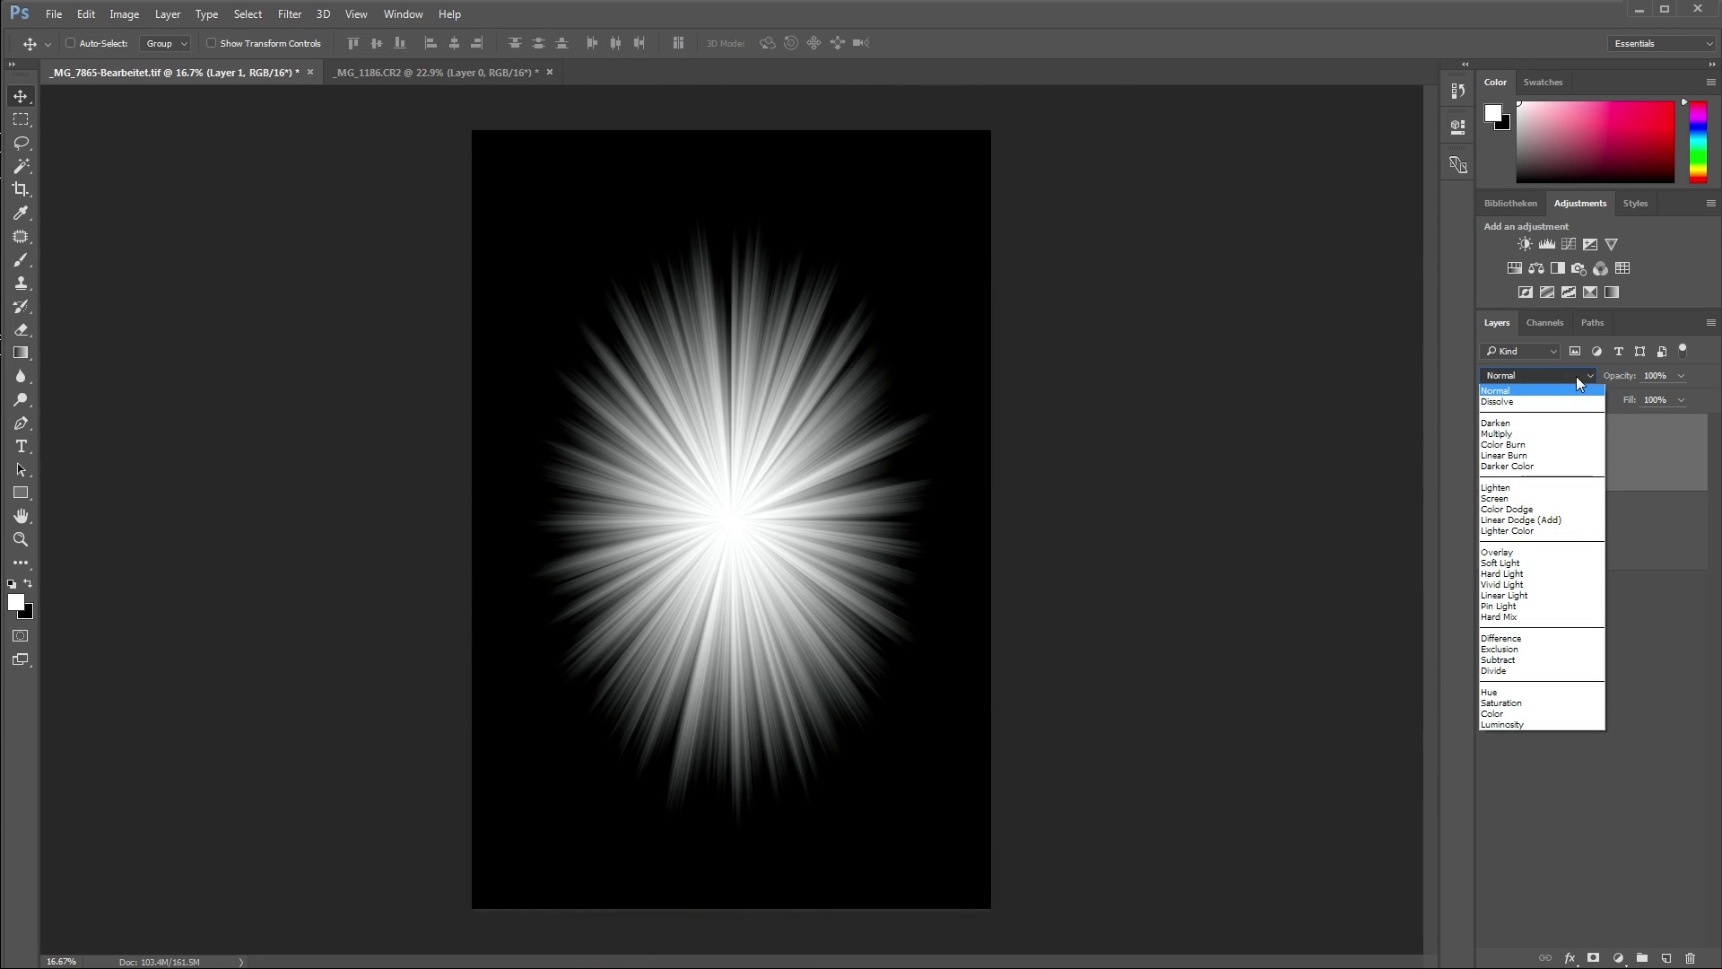
pyautogui.click(1546, 498)
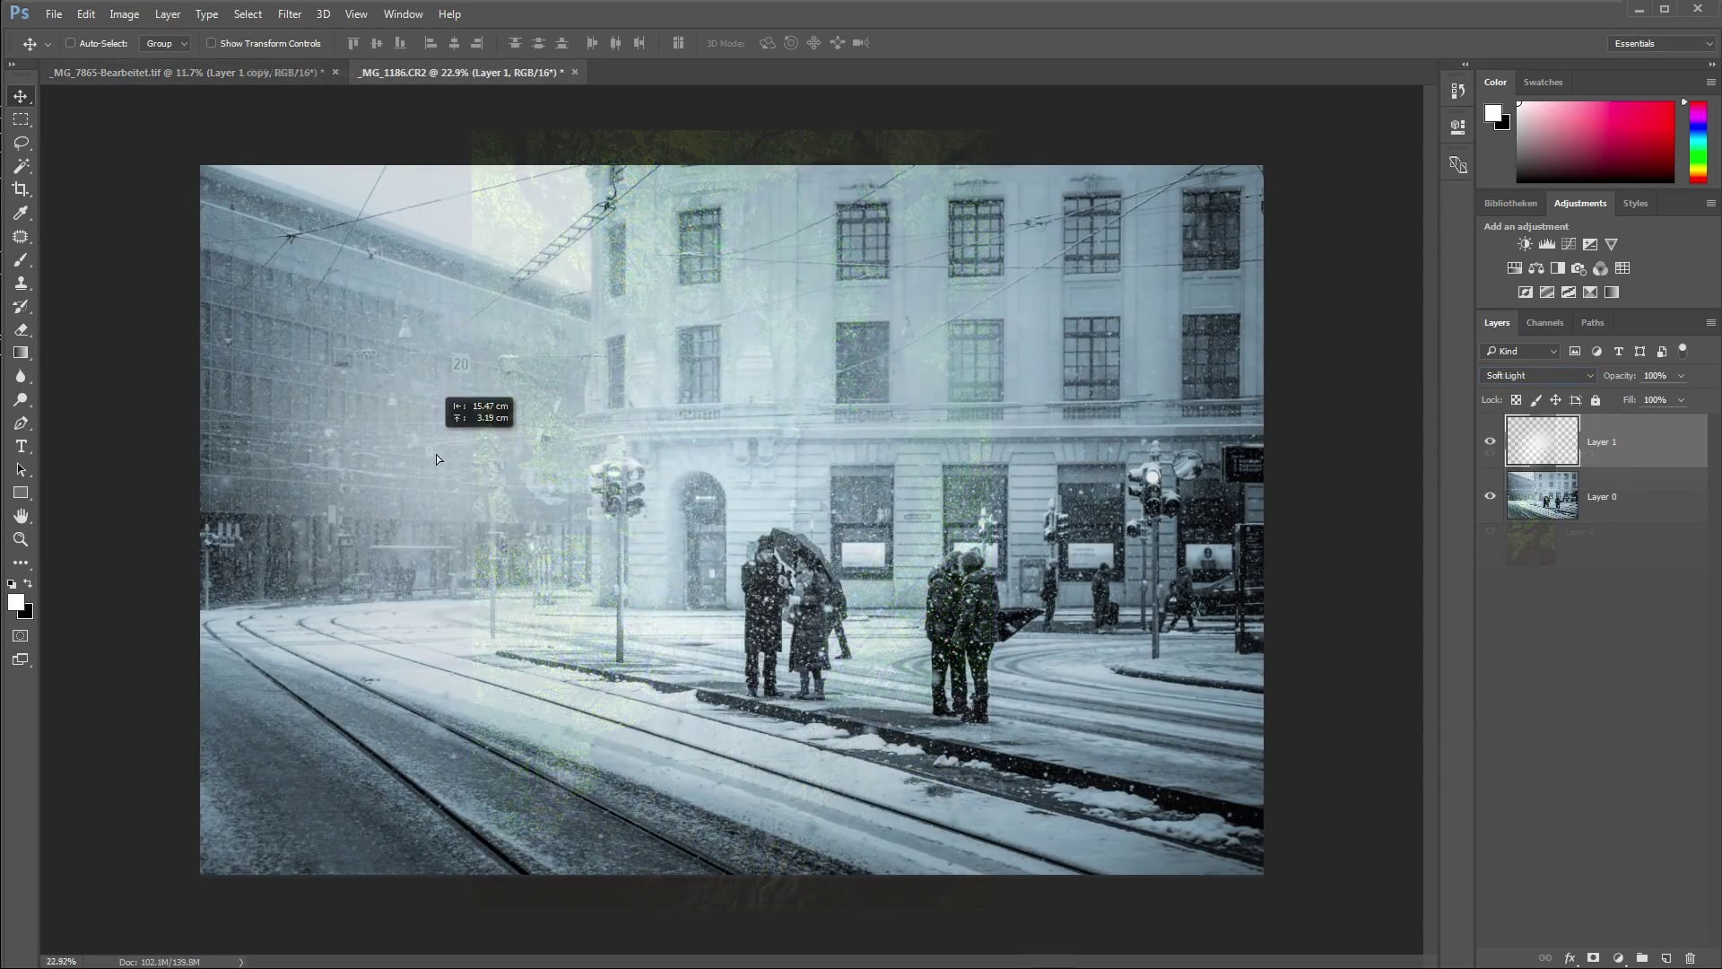
pyautogui.moveTo(437, 459); pyautogui.dragTo(874, 351)
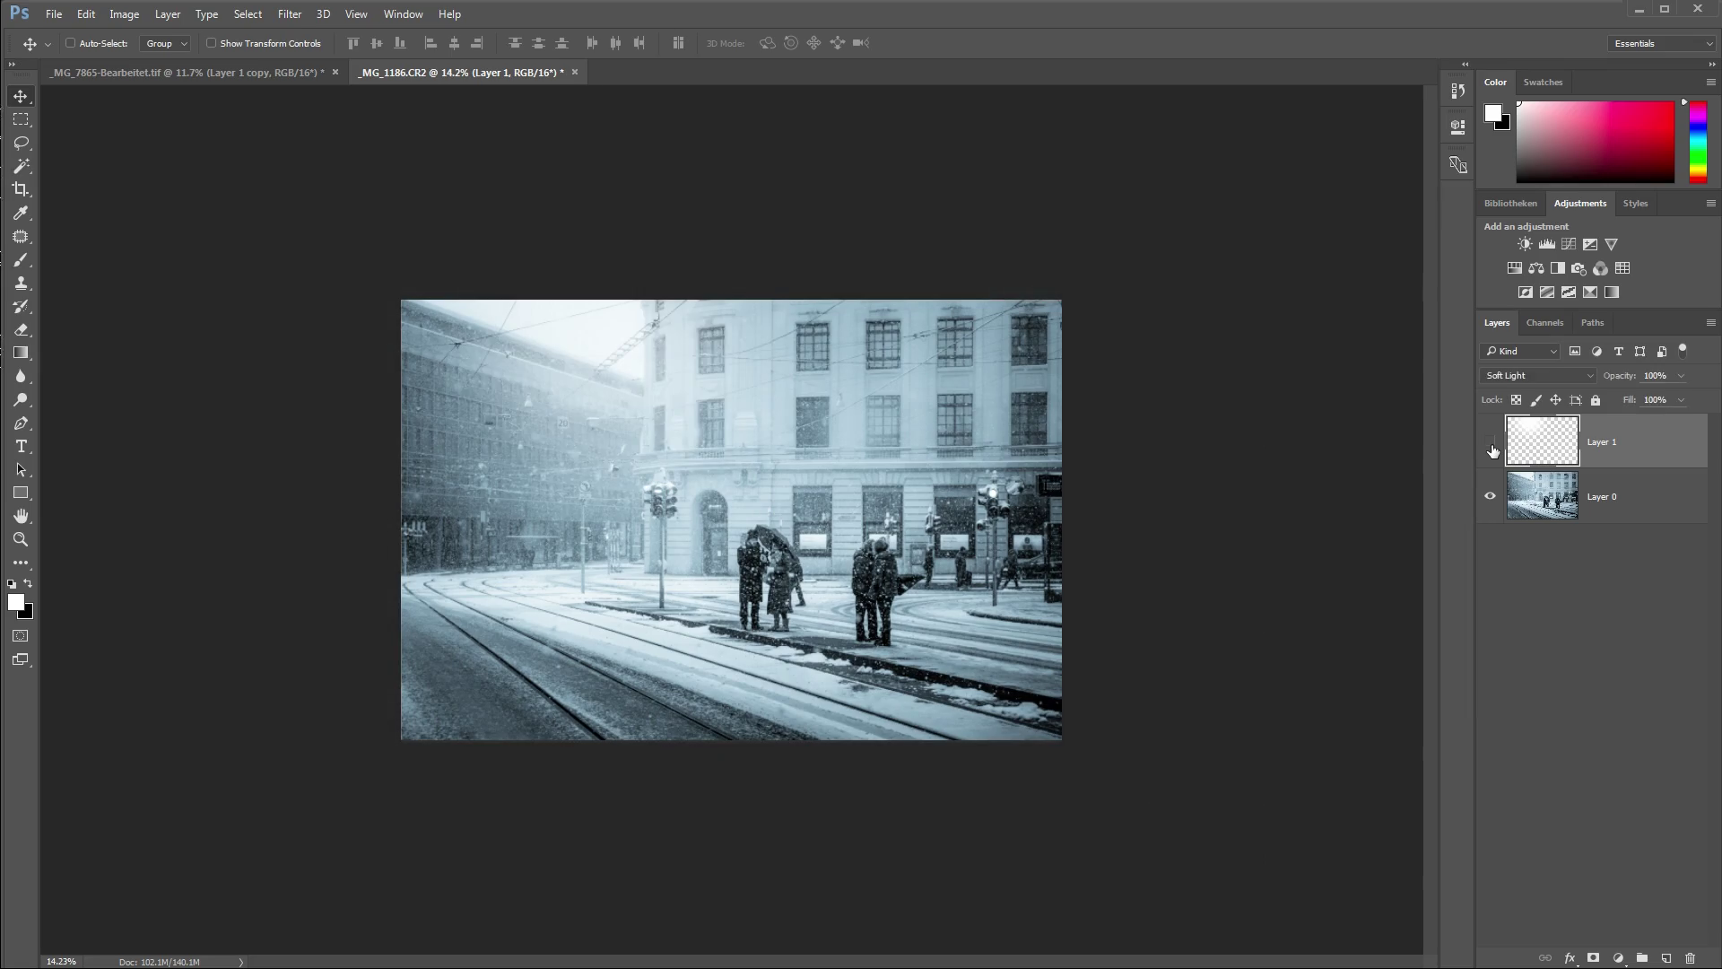
pyautogui.click(1491, 445)
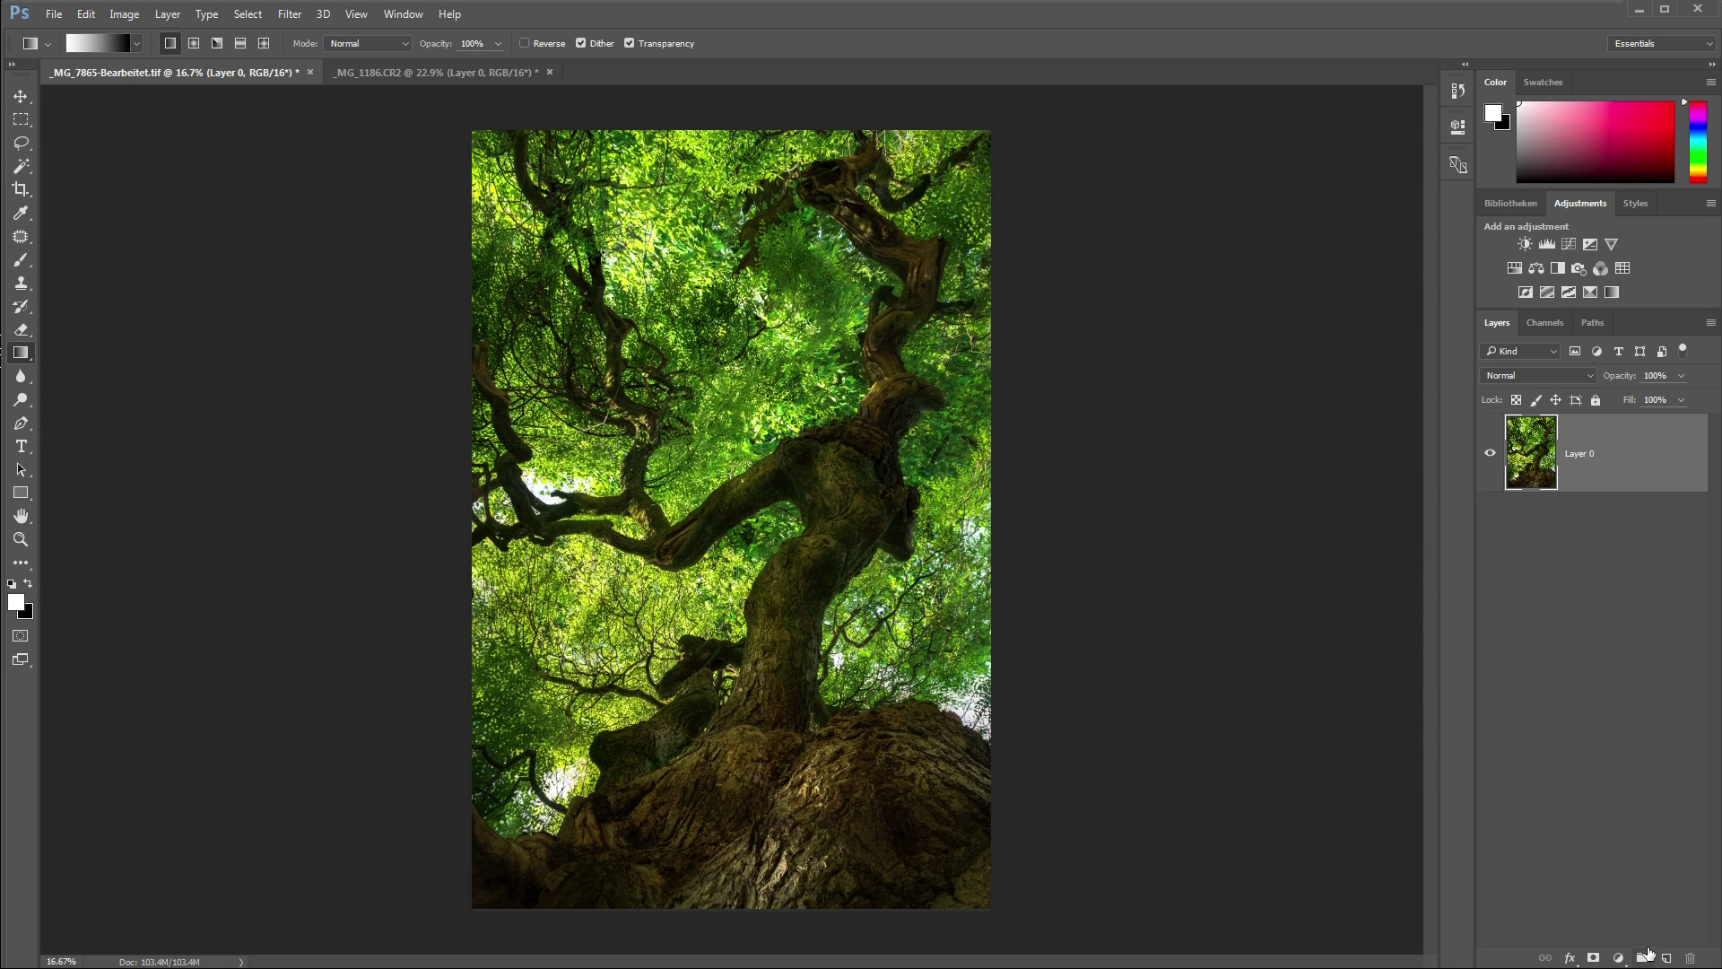
# - Add Layer 1 above the tree photo and fill it with a top-to-bottom white-to-black gradient
pyautogui.click(1667, 958)
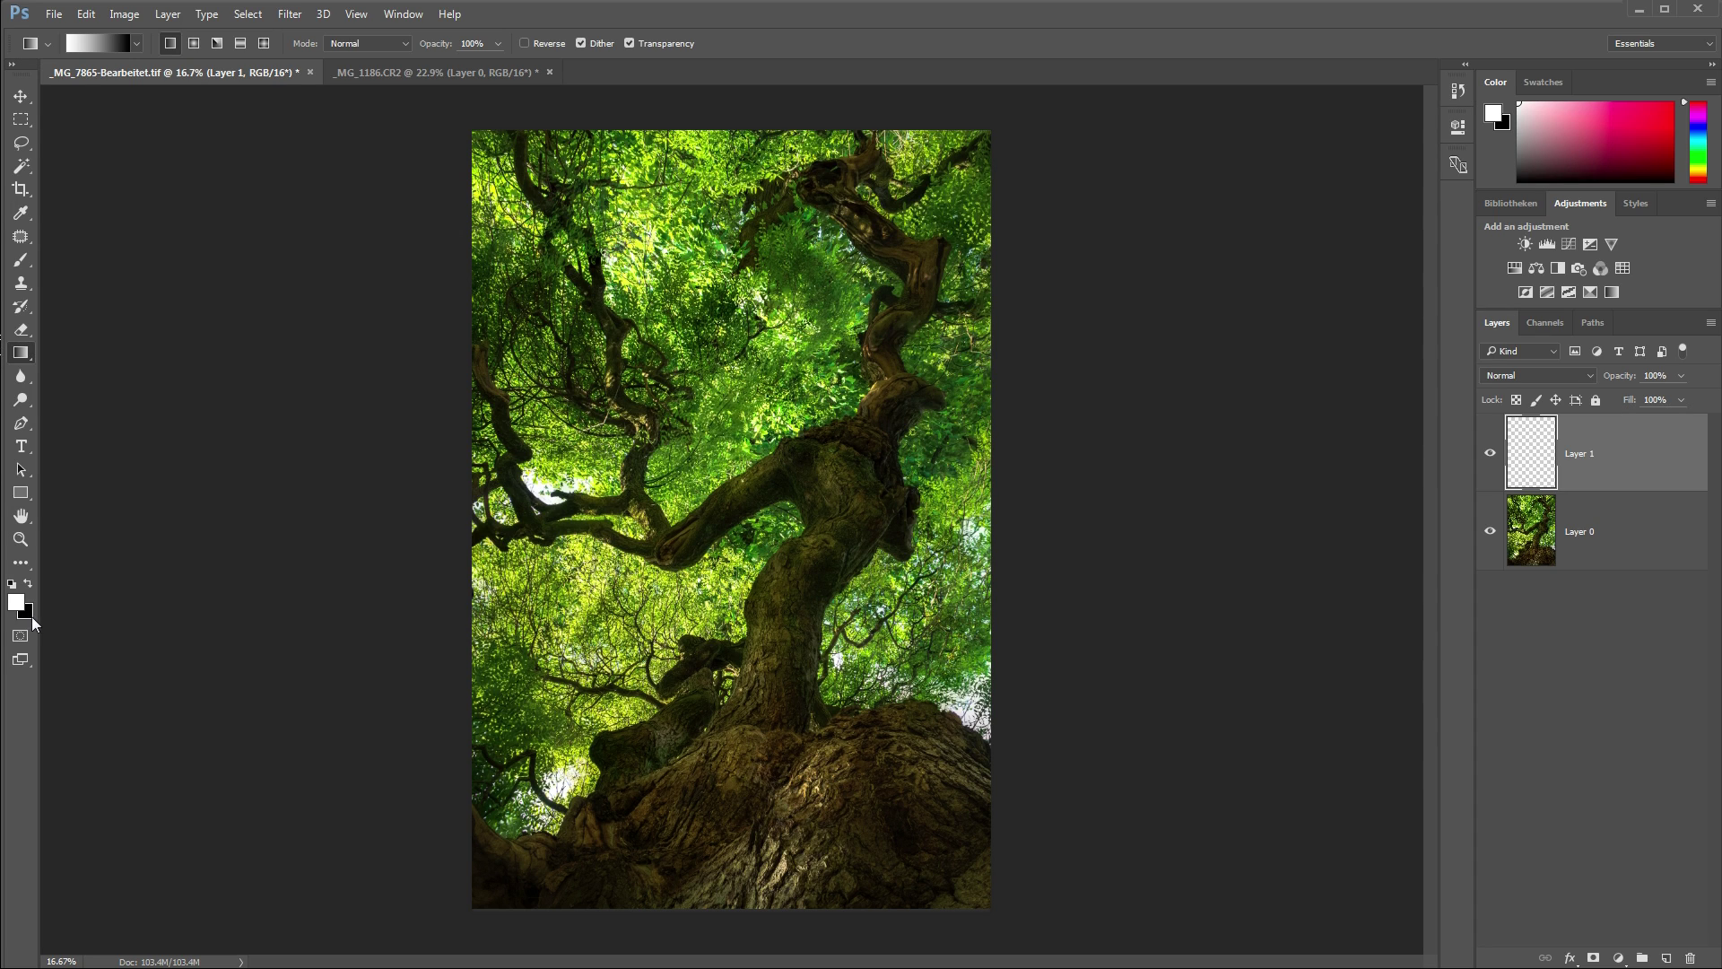
pyautogui.moveTo(692, 206); pyautogui.dragTo(693, 683)
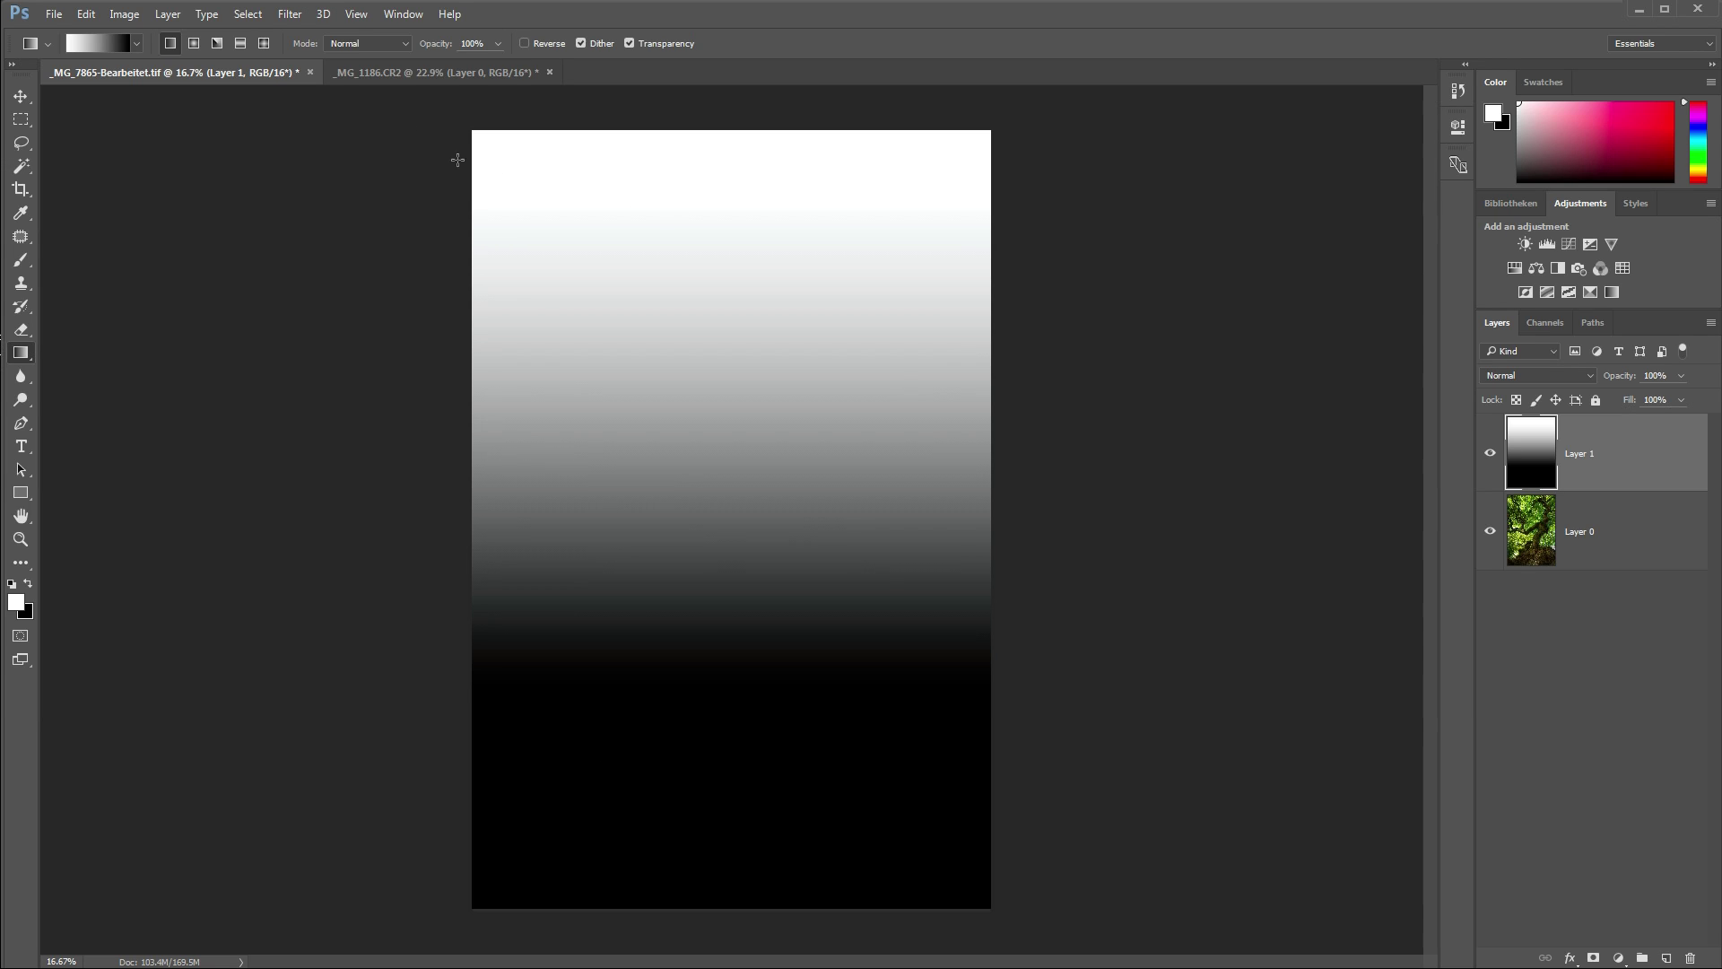
pyautogui.click(290, 16)
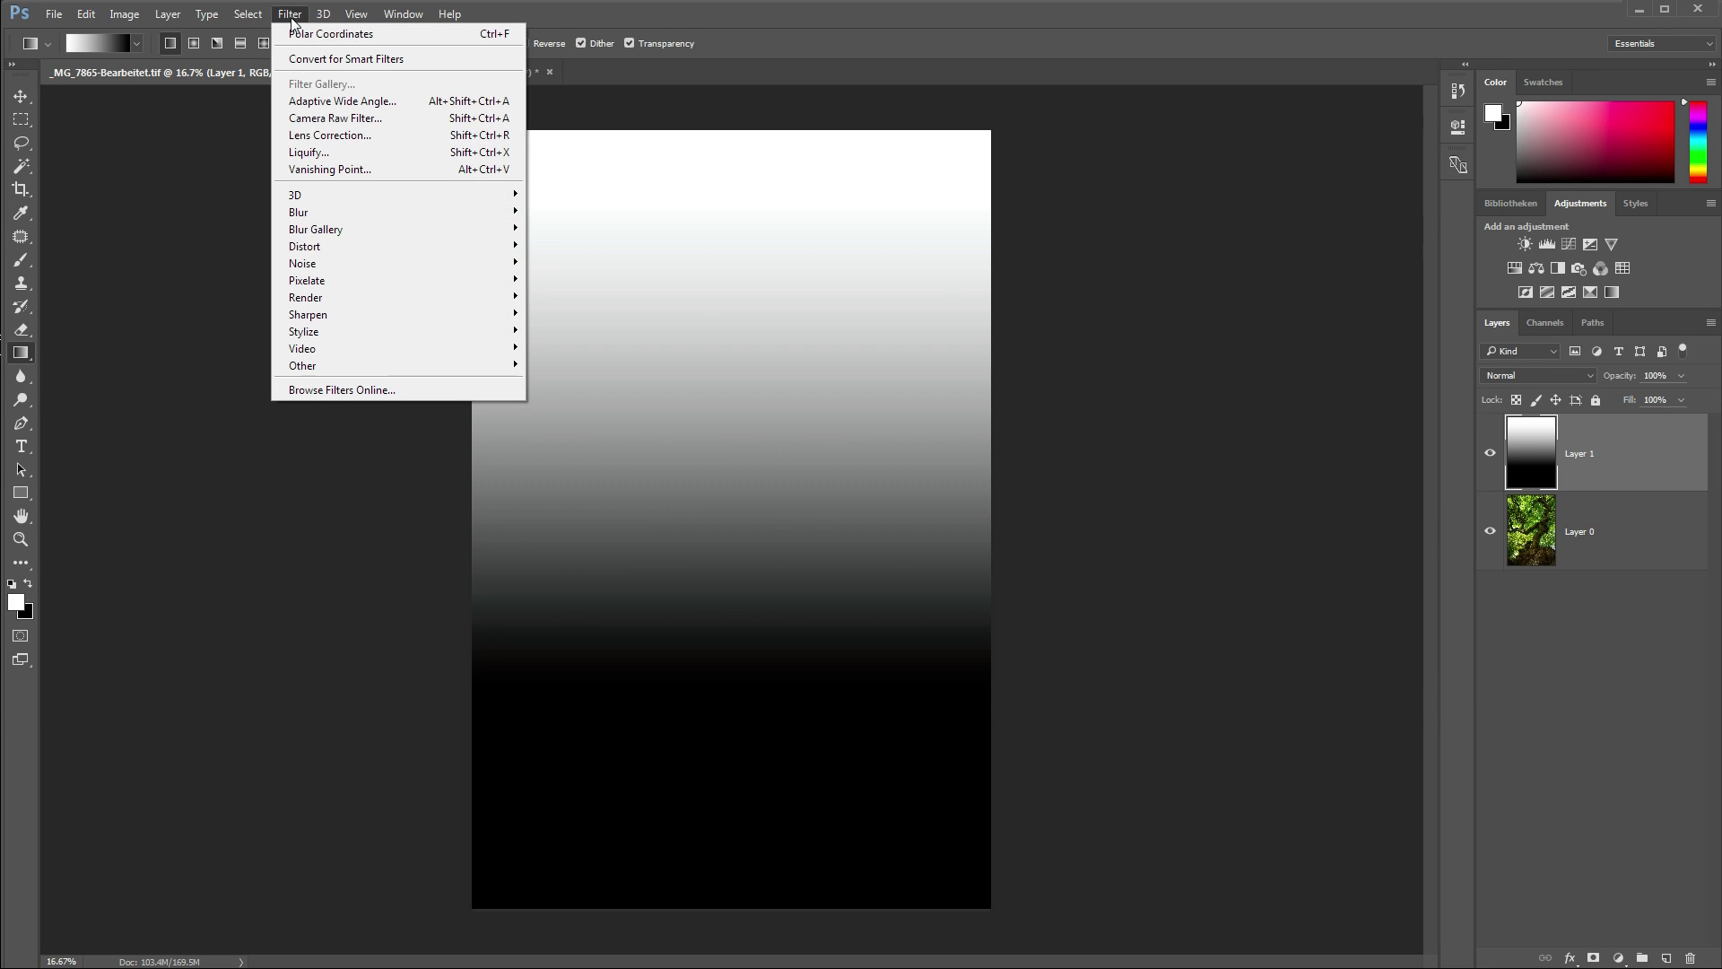
# - Apply a Square-type Wave distortion with 20 generators to Layer 1's gradient
pyautogui.moveTo(373, 240)
pyautogui.click(574, 364)
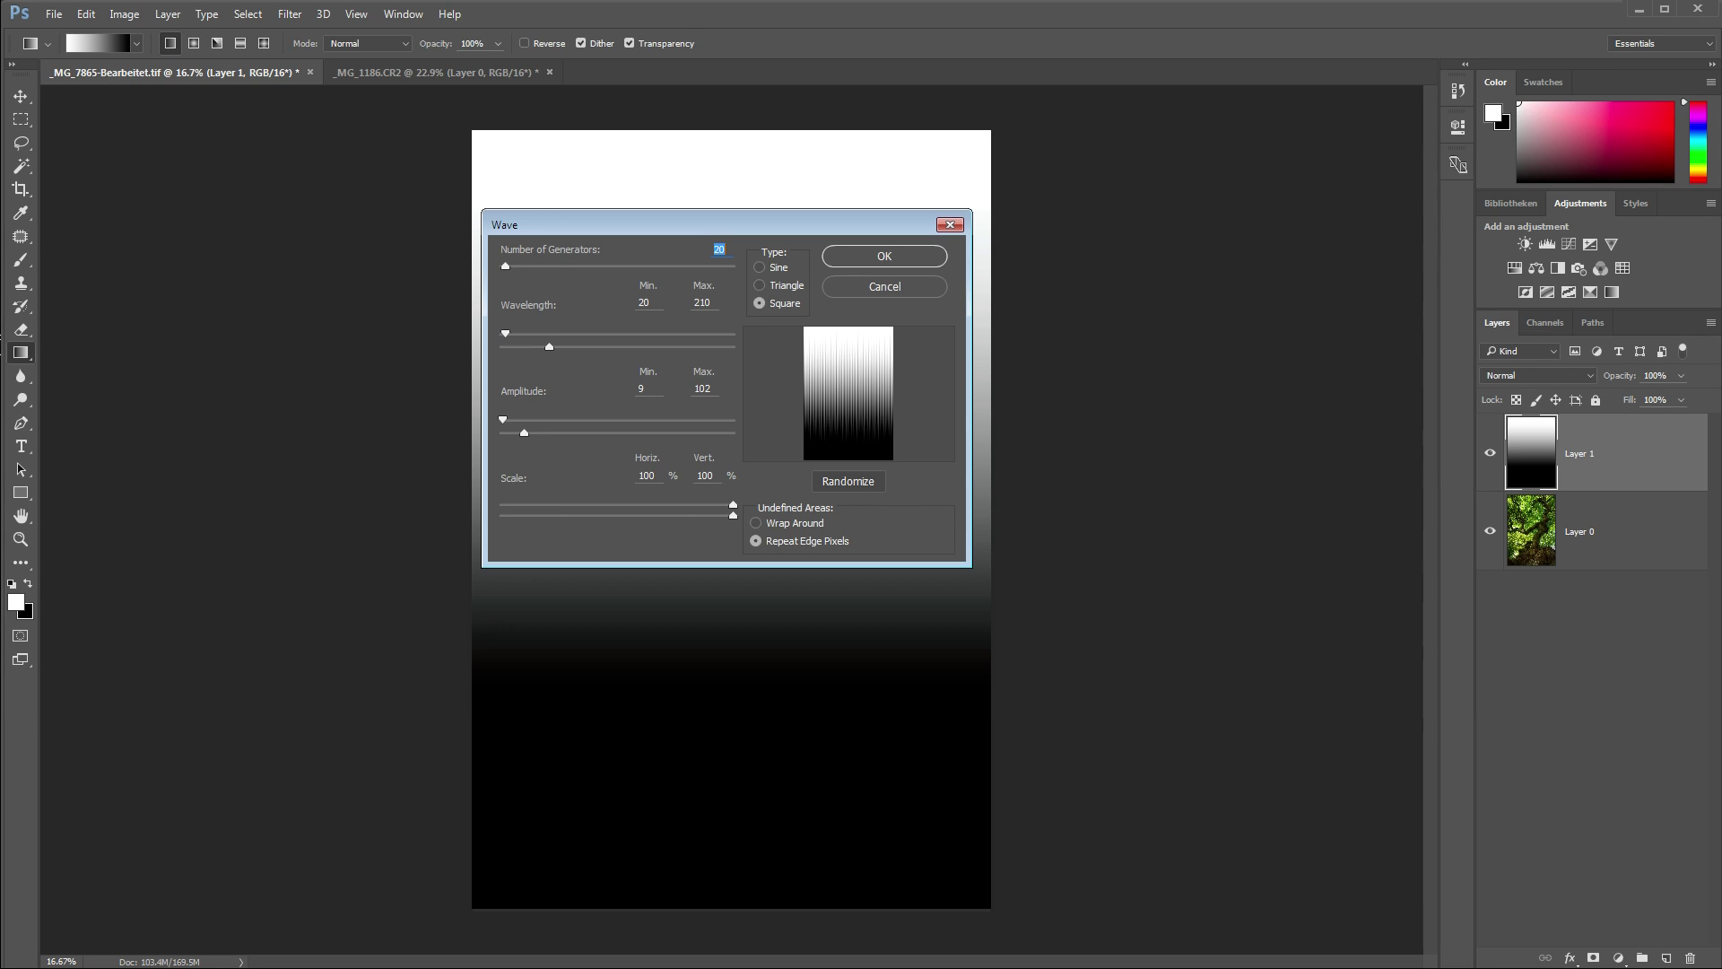
pyautogui.click(723, 249)
pyautogui.press('Return')
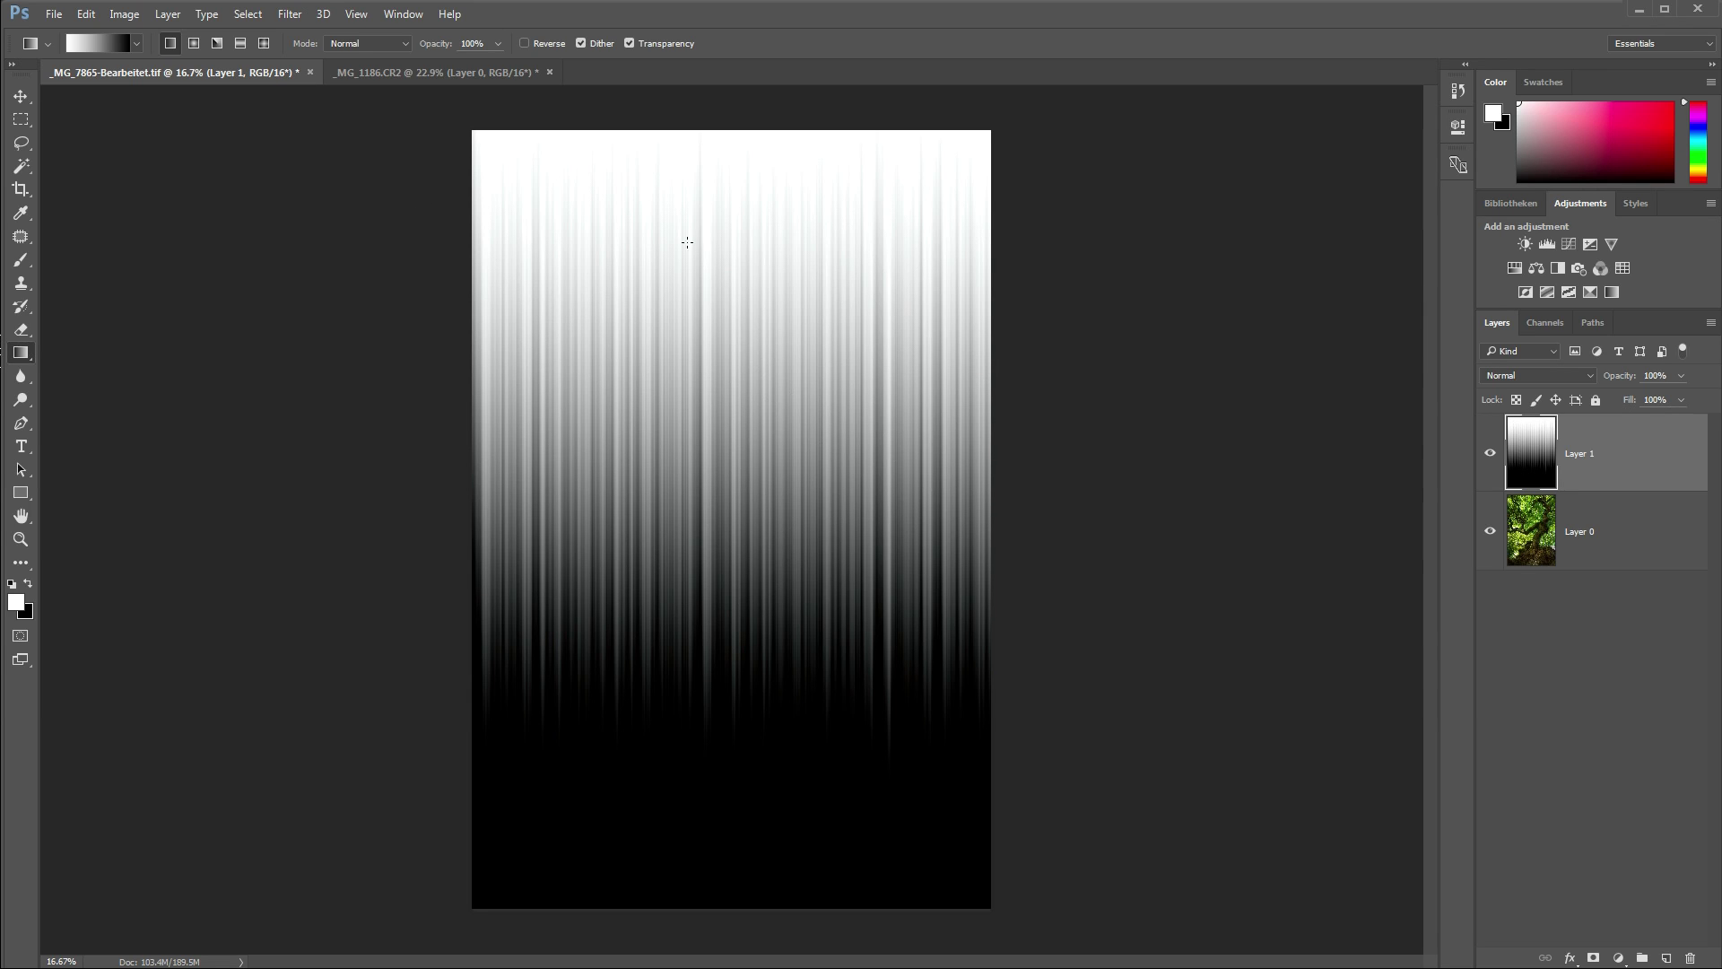
pyautogui.click(292, 20)
# - Apply Polar Coordinates (Rectangular to Polar) to turn the streaks into a starburst
pyautogui.moveTo(347, 247)
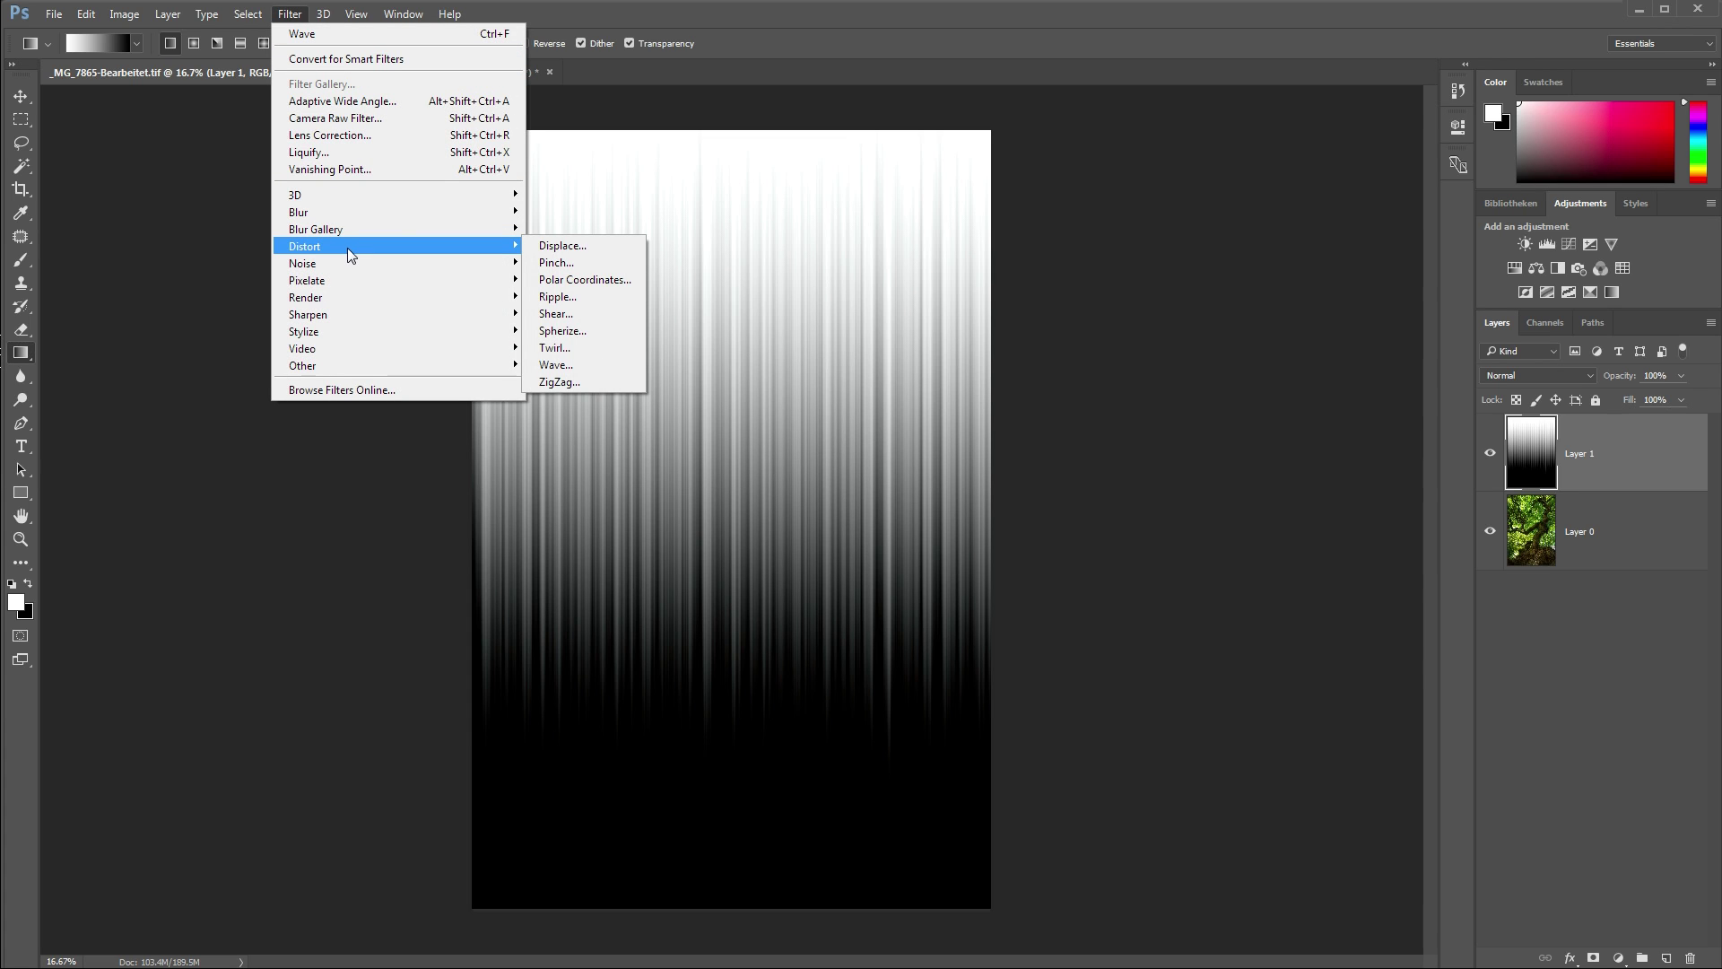
pyautogui.click(581, 282)
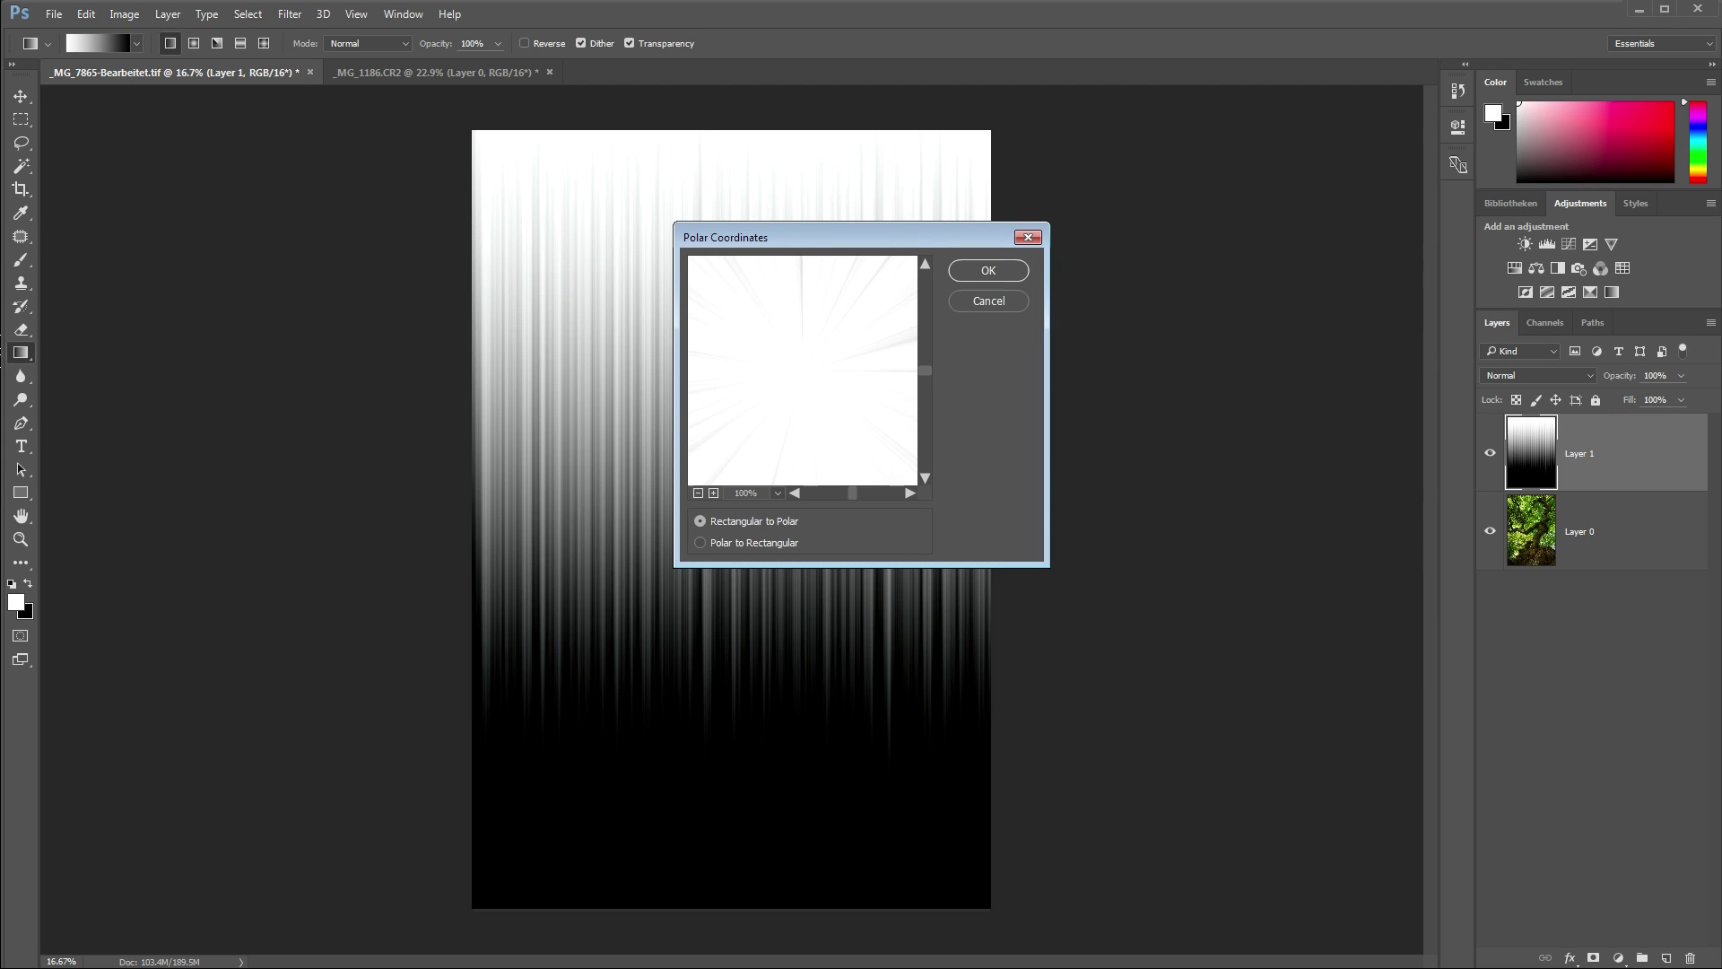
pyautogui.click(990, 270)
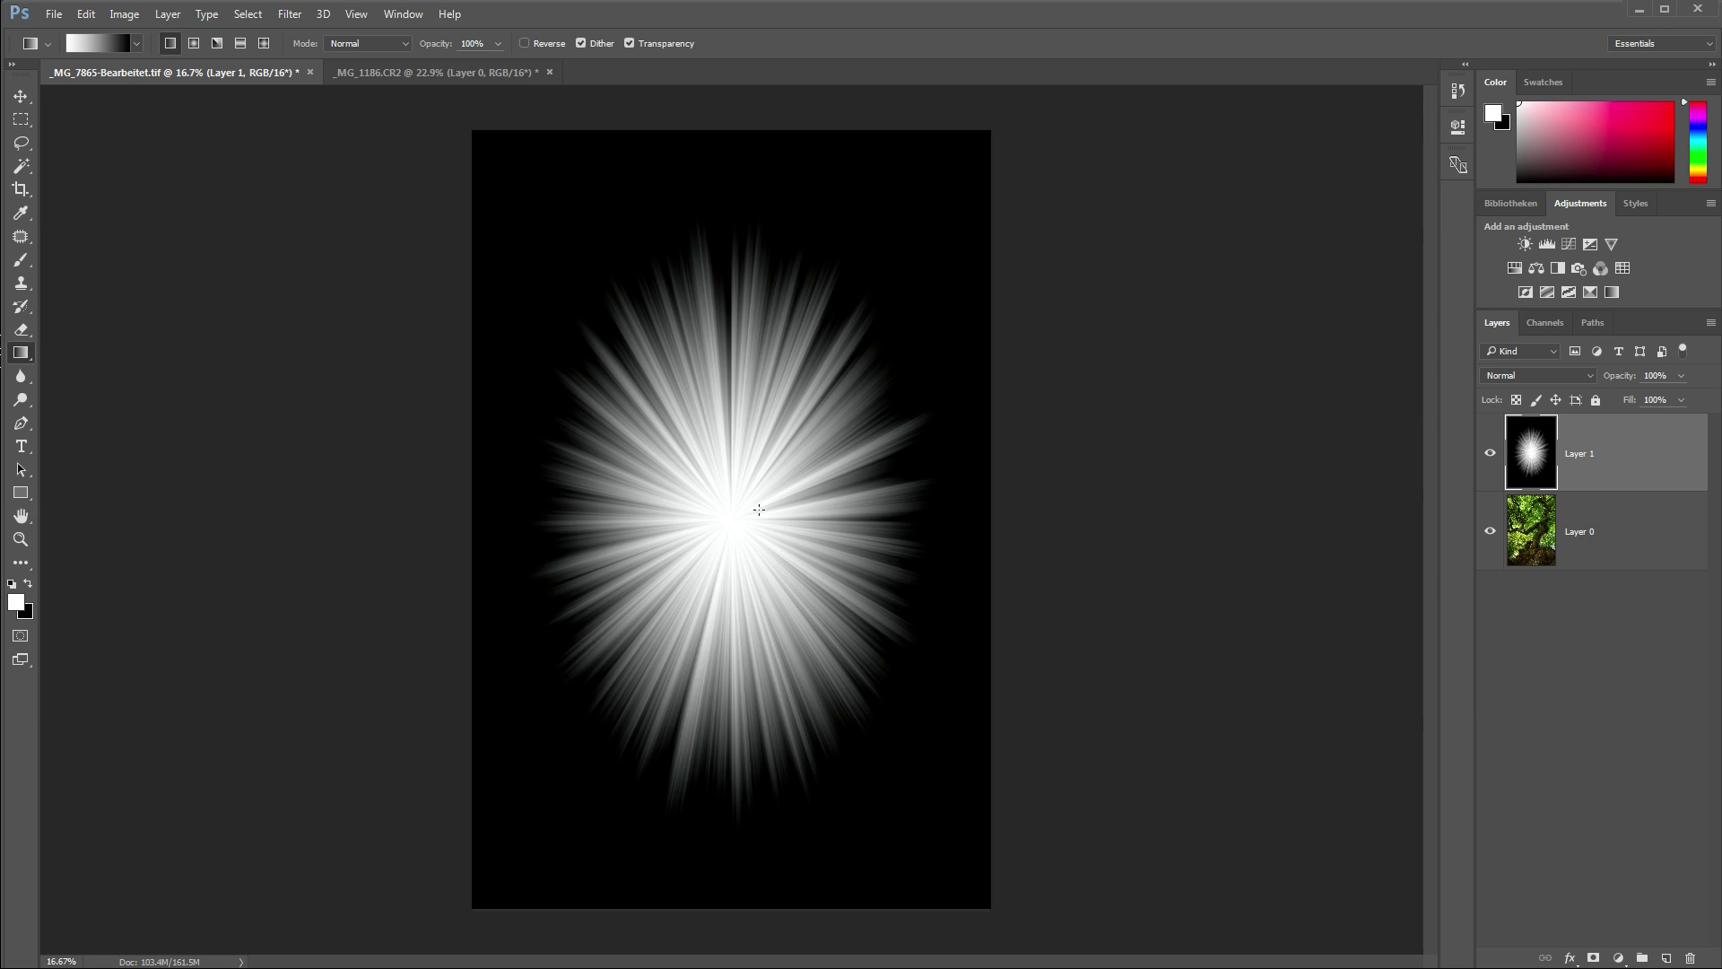
pyautogui.keyDown('alt'); pyautogui.scroll(2, 762, 543); pyautogui.keyUp('alt')
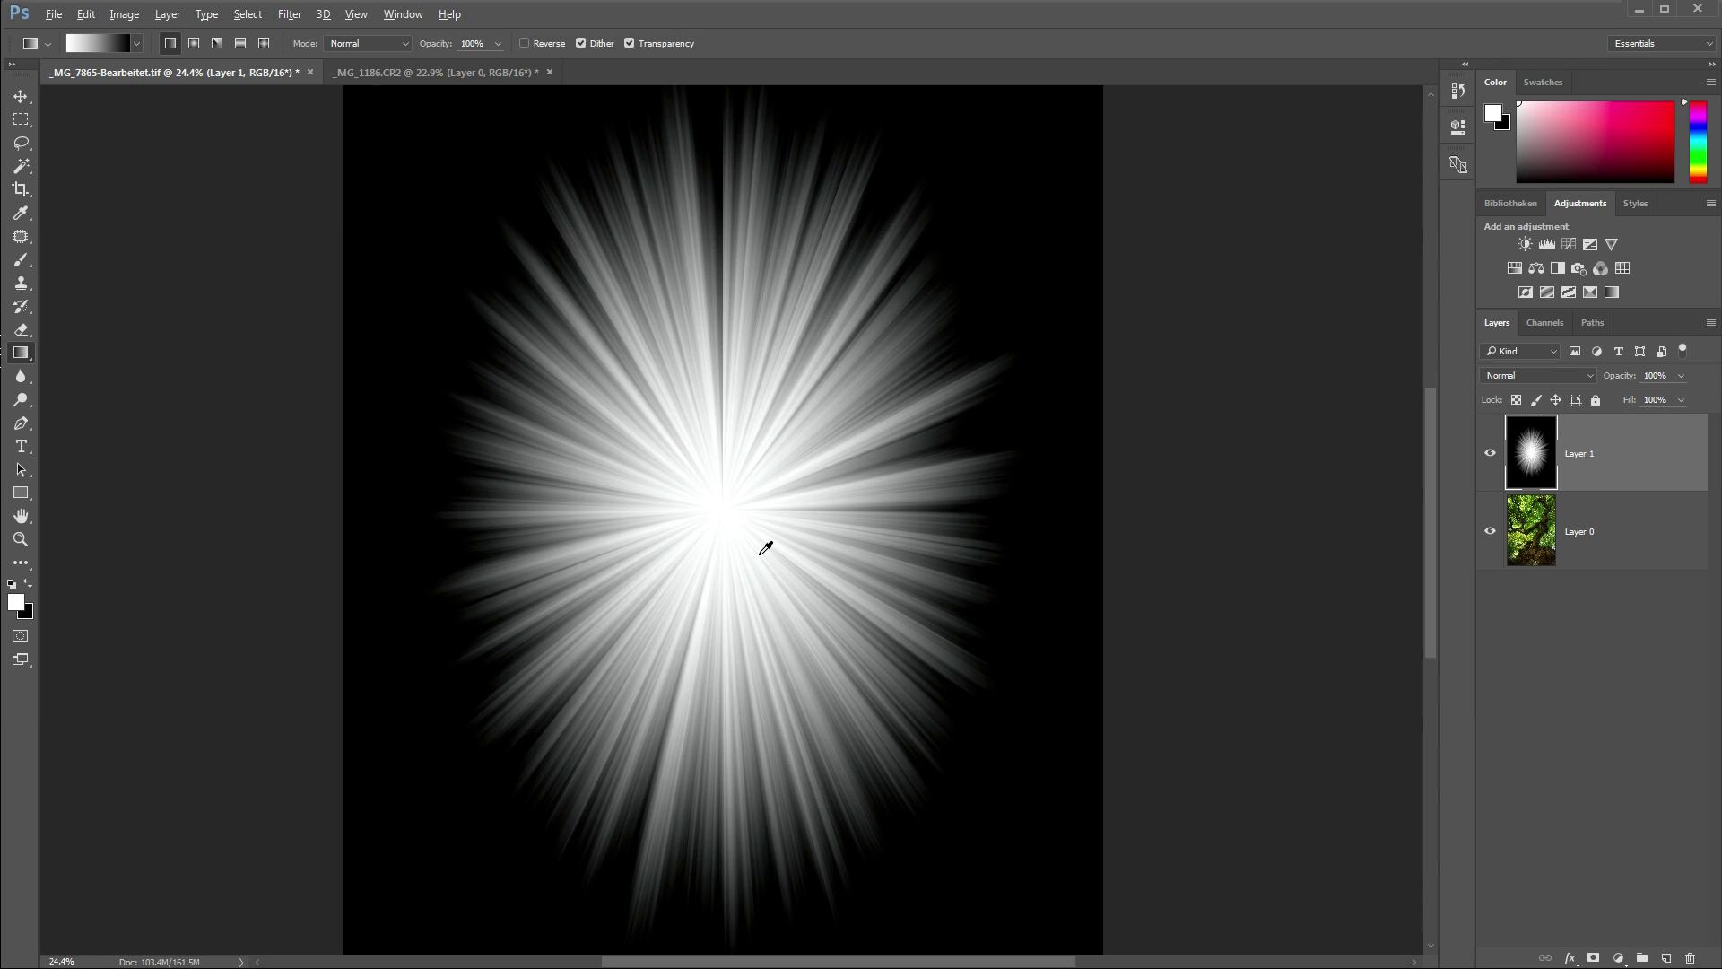
pyautogui.keyDown('alt'); pyautogui.scroll(-2, 765, 547); pyautogui.keyUp('alt')
# - Switch to the Move tool and dismiss the Filter menu without applying another filter
pyautogui.press('v')
pyautogui.click(290, 13)
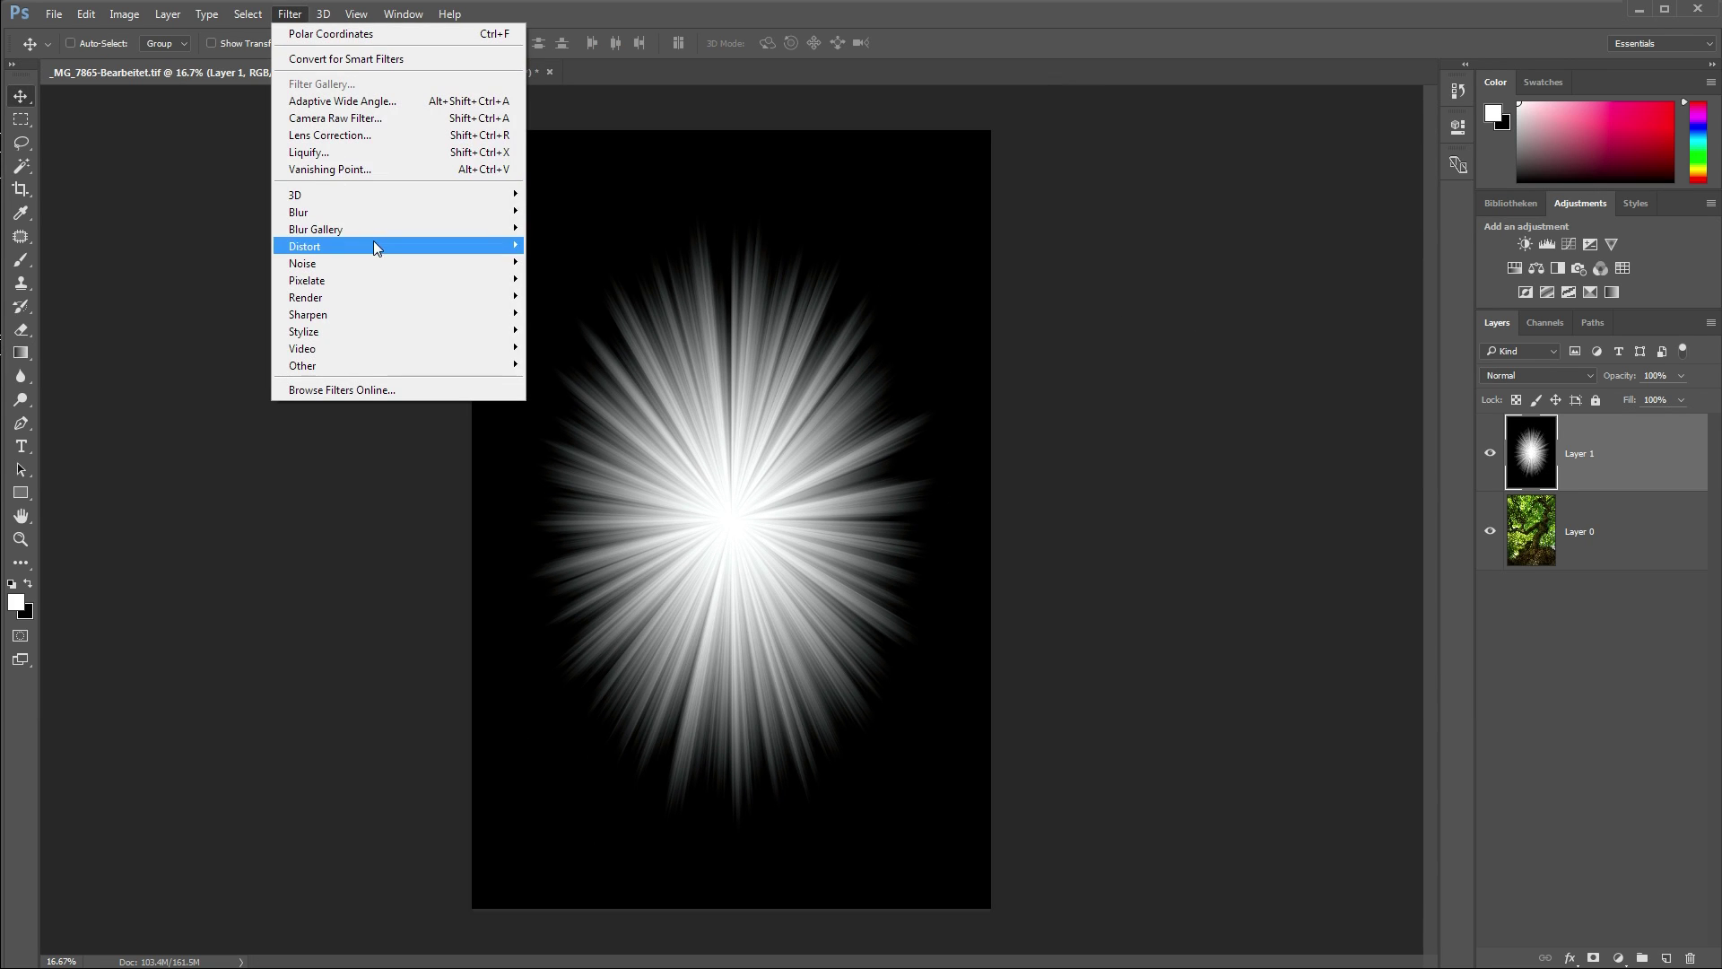
pyautogui.moveTo(391, 244)
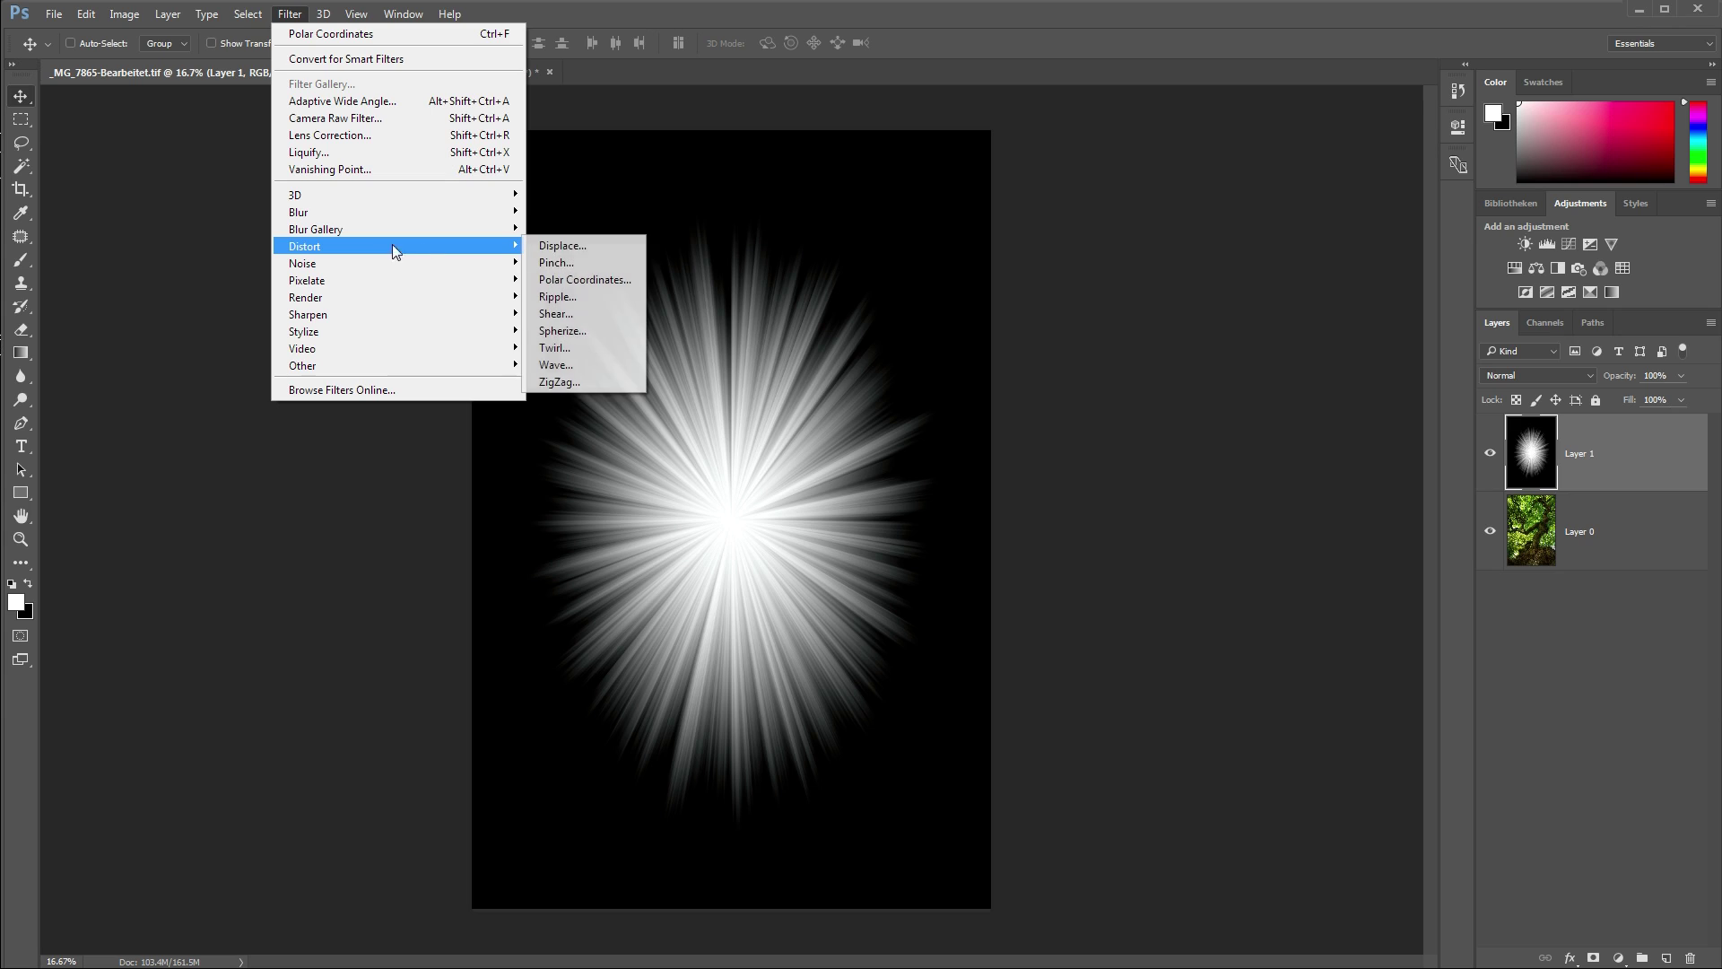
pyautogui.click(593, 364)
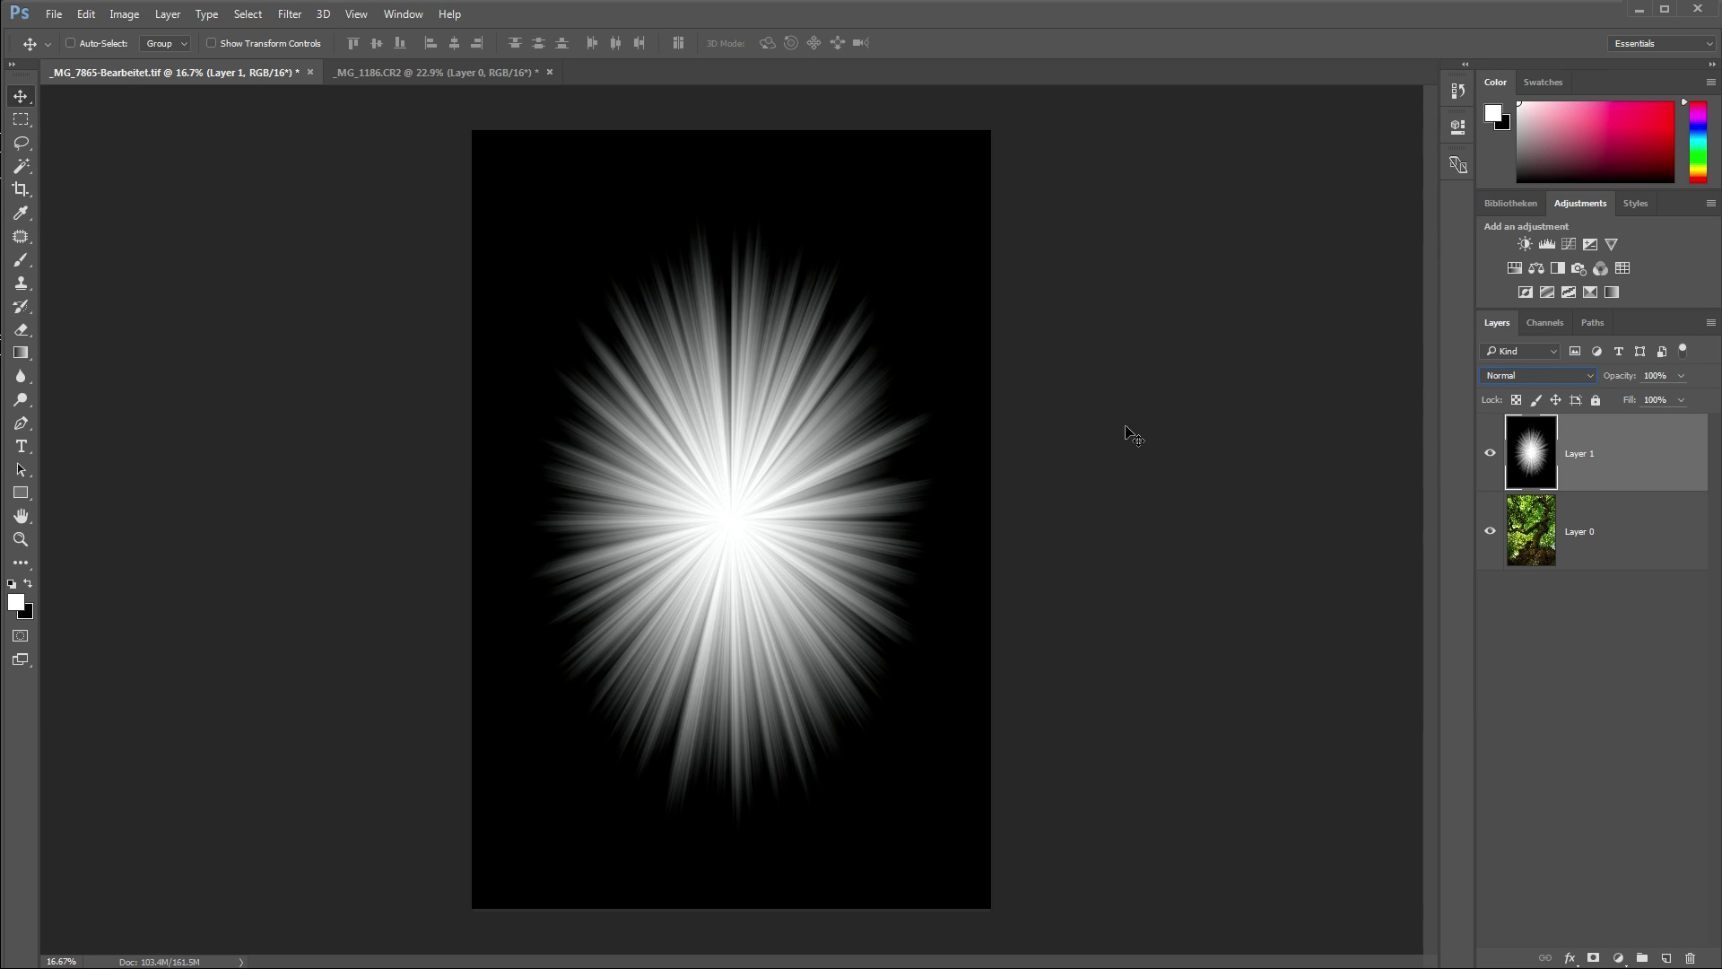
# - Blend the starburst with Screen, squash and shrink it, and move it to the left branches
pyautogui.click(1577, 382)
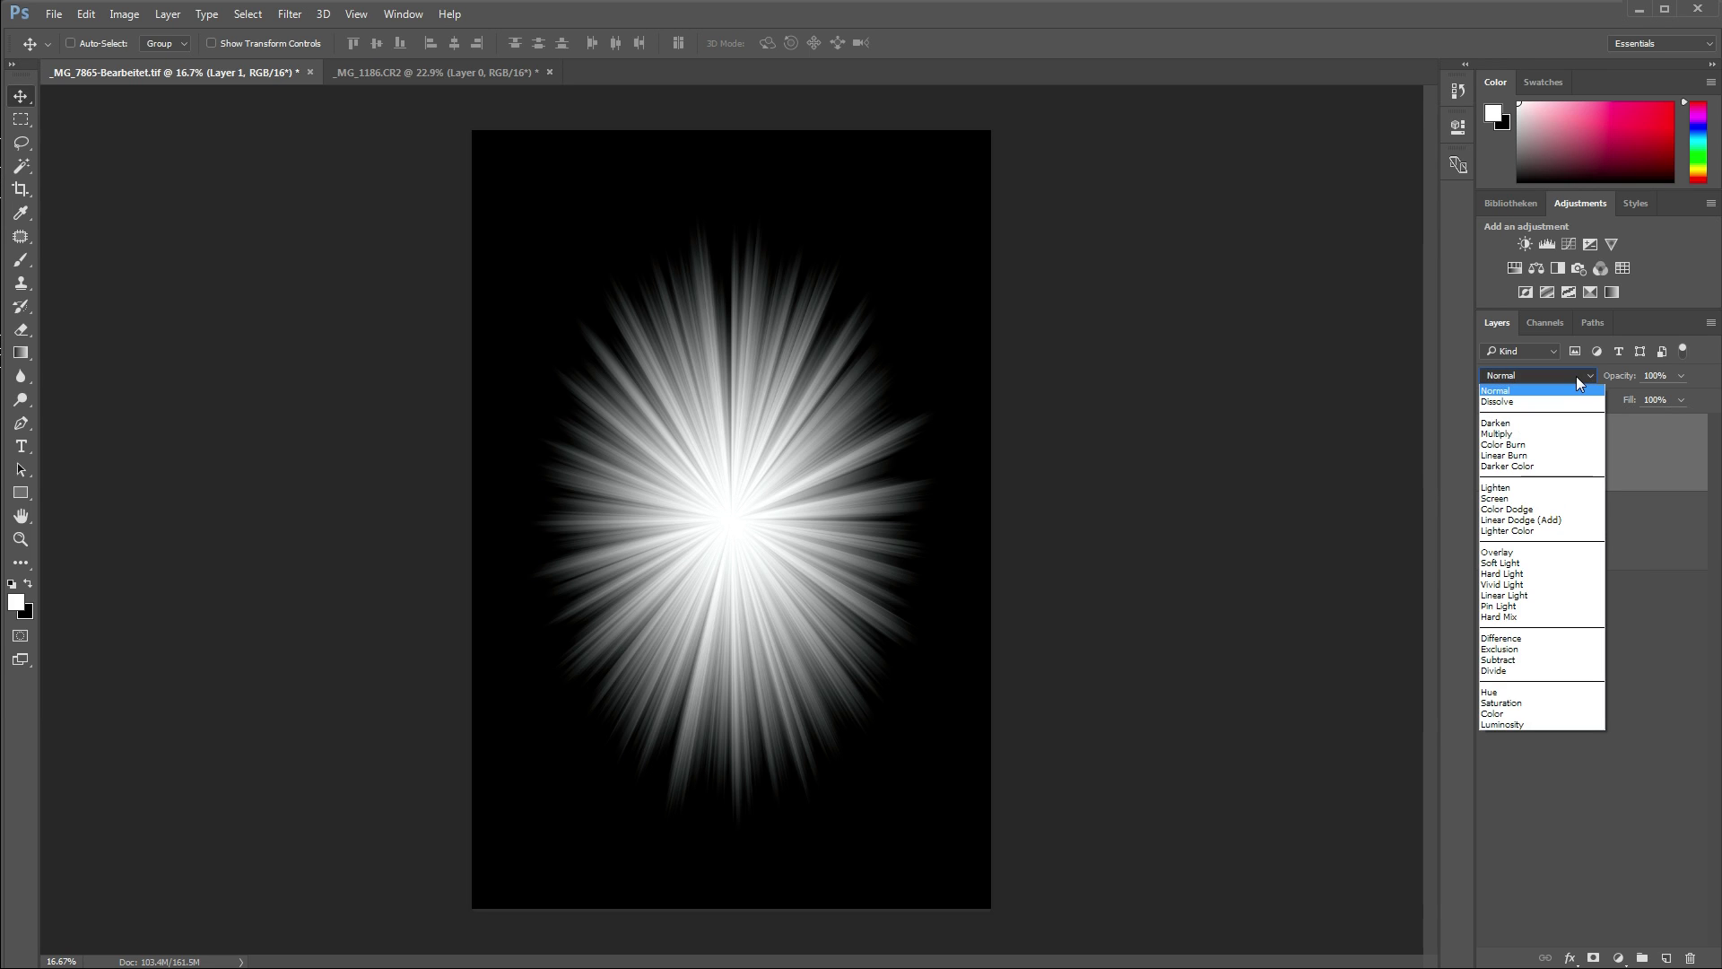
pyautogui.click(1547, 499)
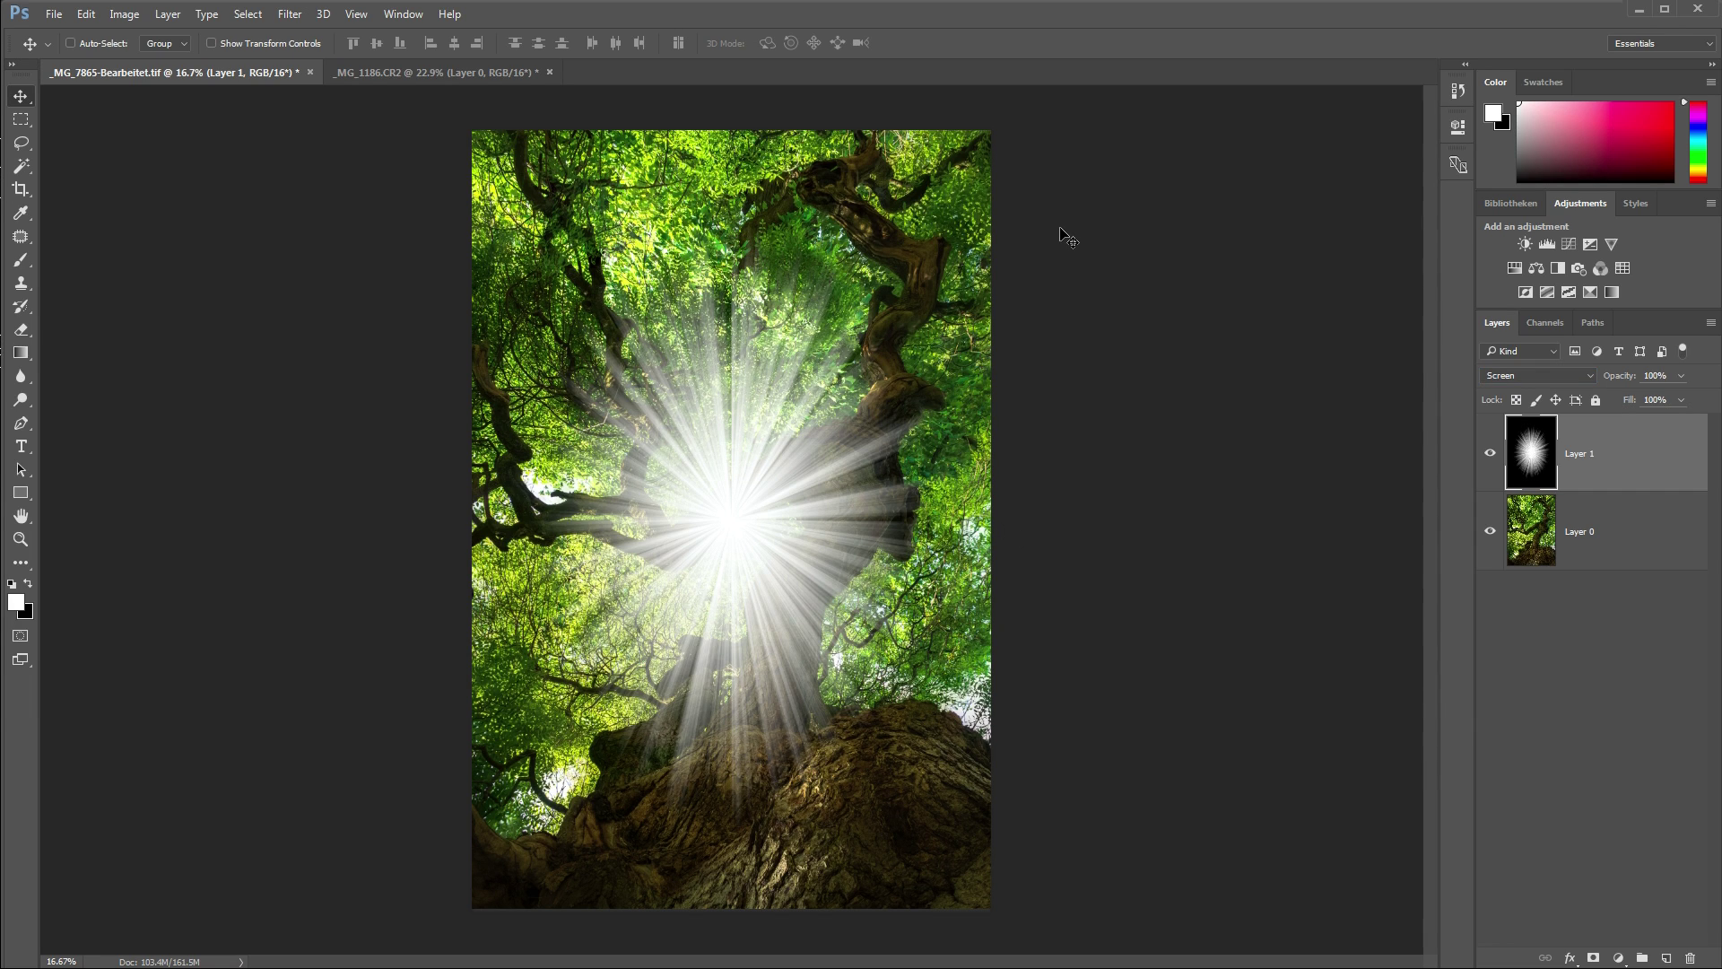
pyautogui.press('ctrl')
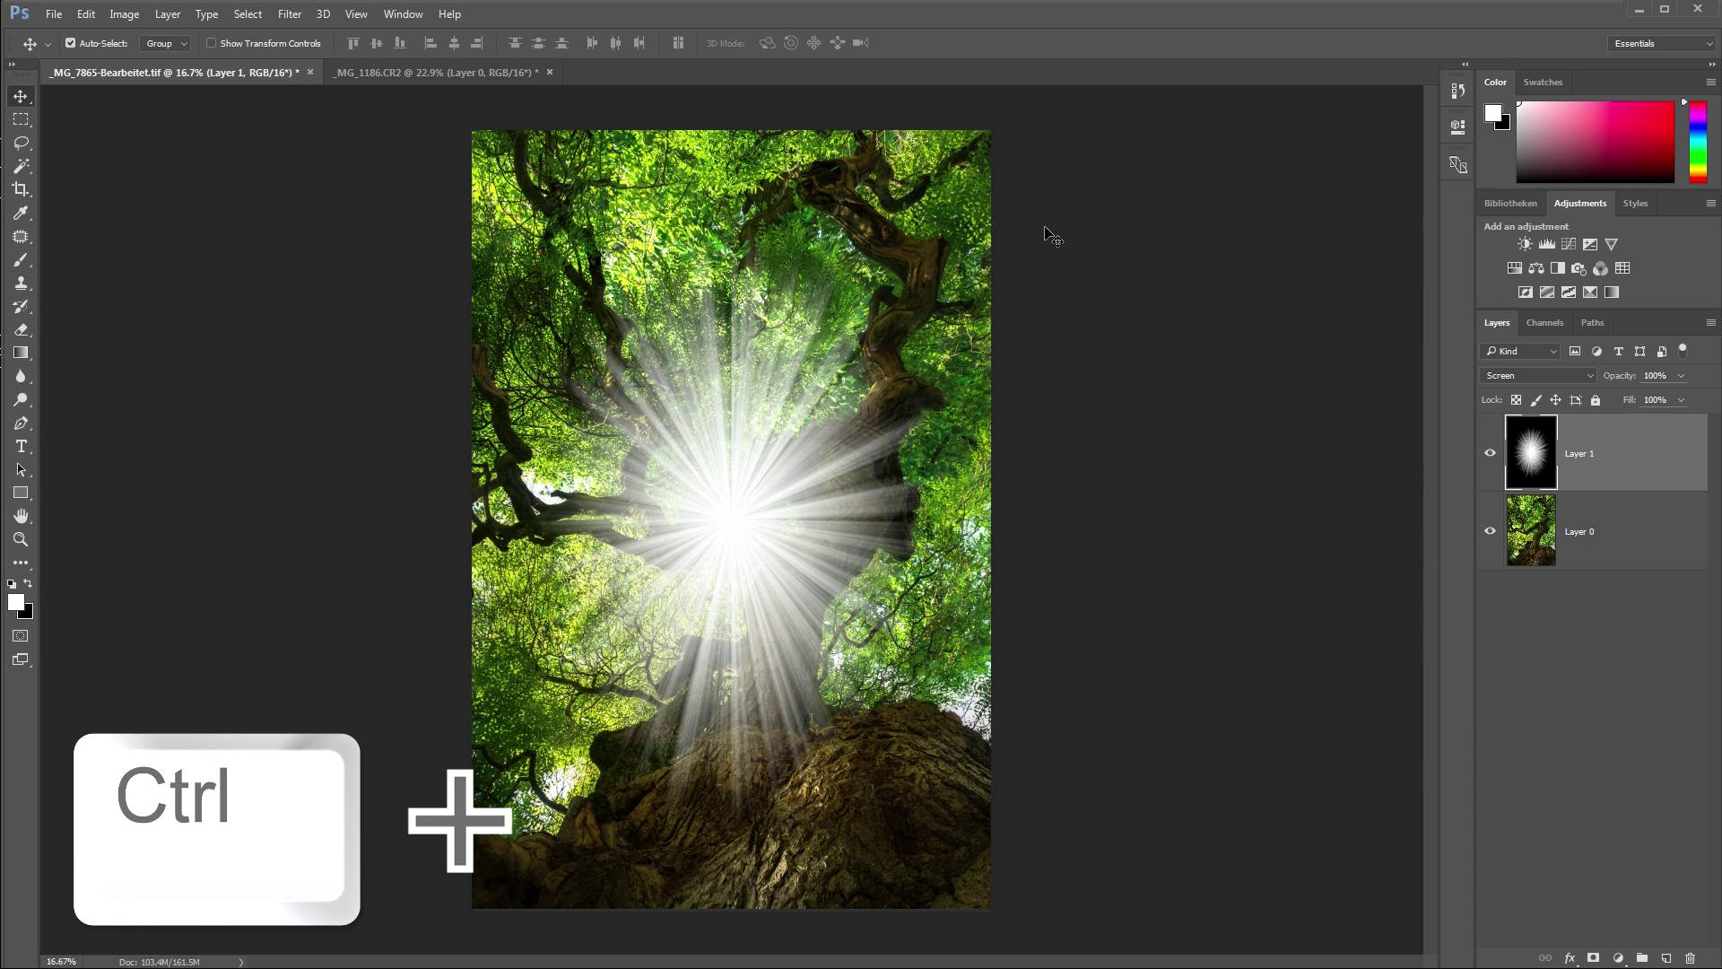
pyautogui.hotkey('ctrl', 't')
pyautogui.moveTo(737, 132)
pyautogui.mouseDown()
pyautogui.moveTo(748, 256)
pyautogui.moveTo(732, 142)
pyautogui.moveTo(736, 244)
pyautogui.moveTo(749, 126)
pyautogui.mouseUp()
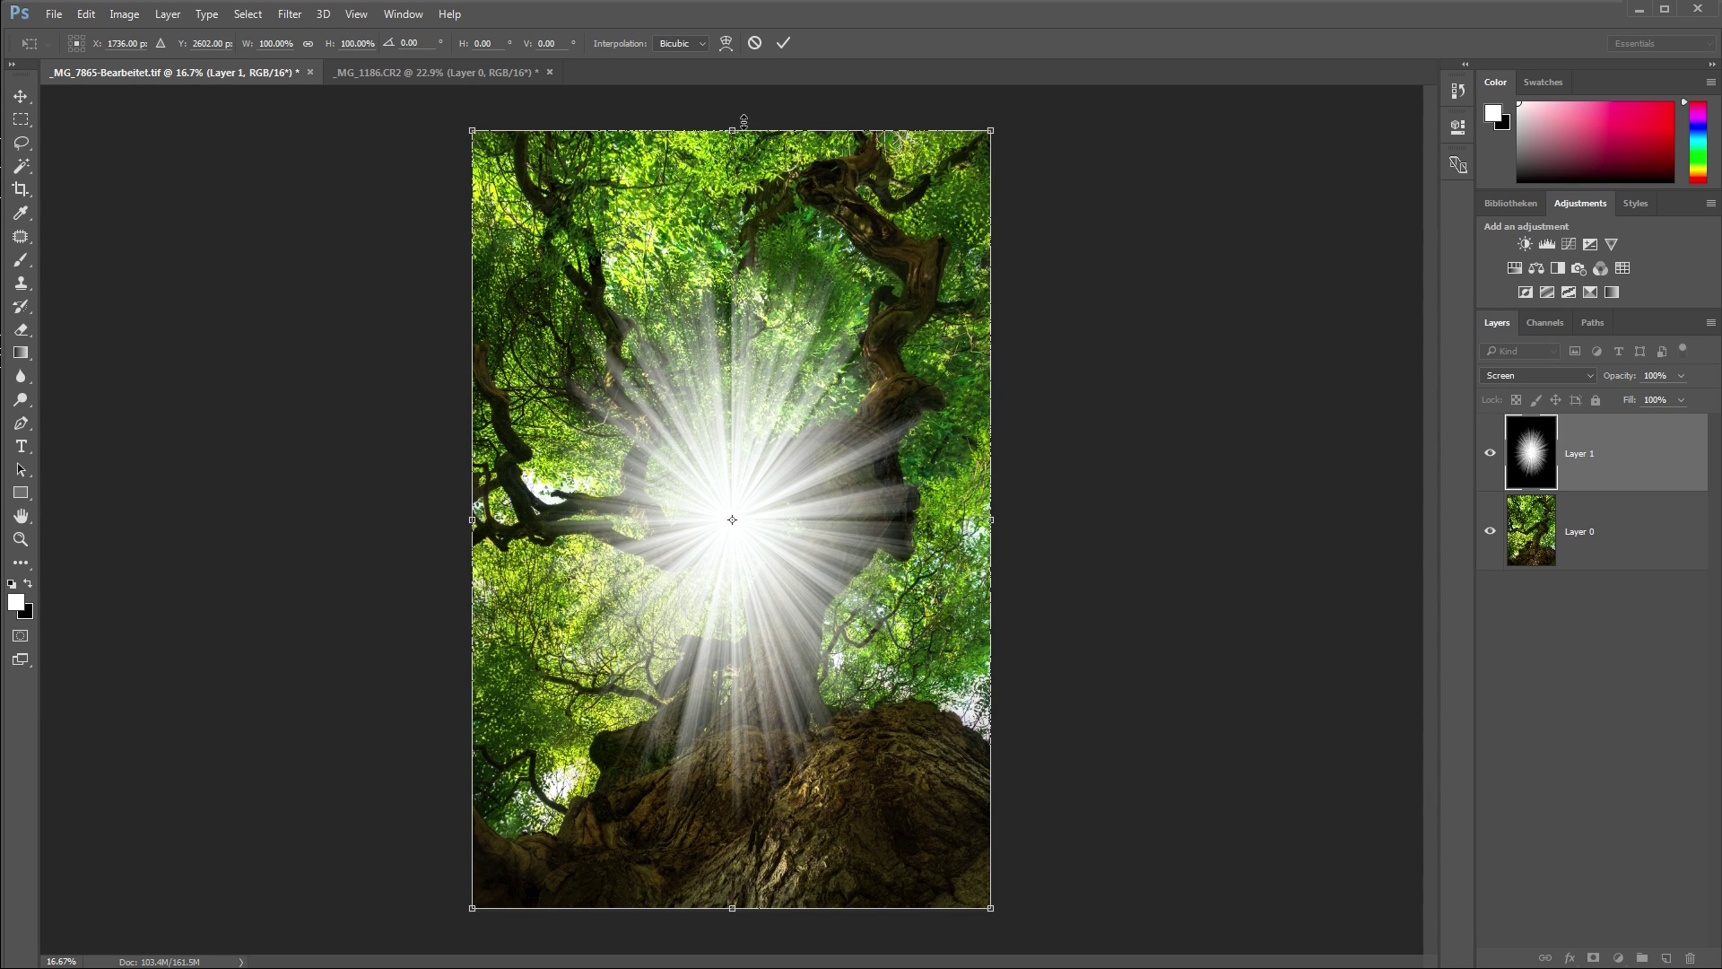
pyautogui.moveTo(737, 131); pyautogui.dragTo(730, 355)
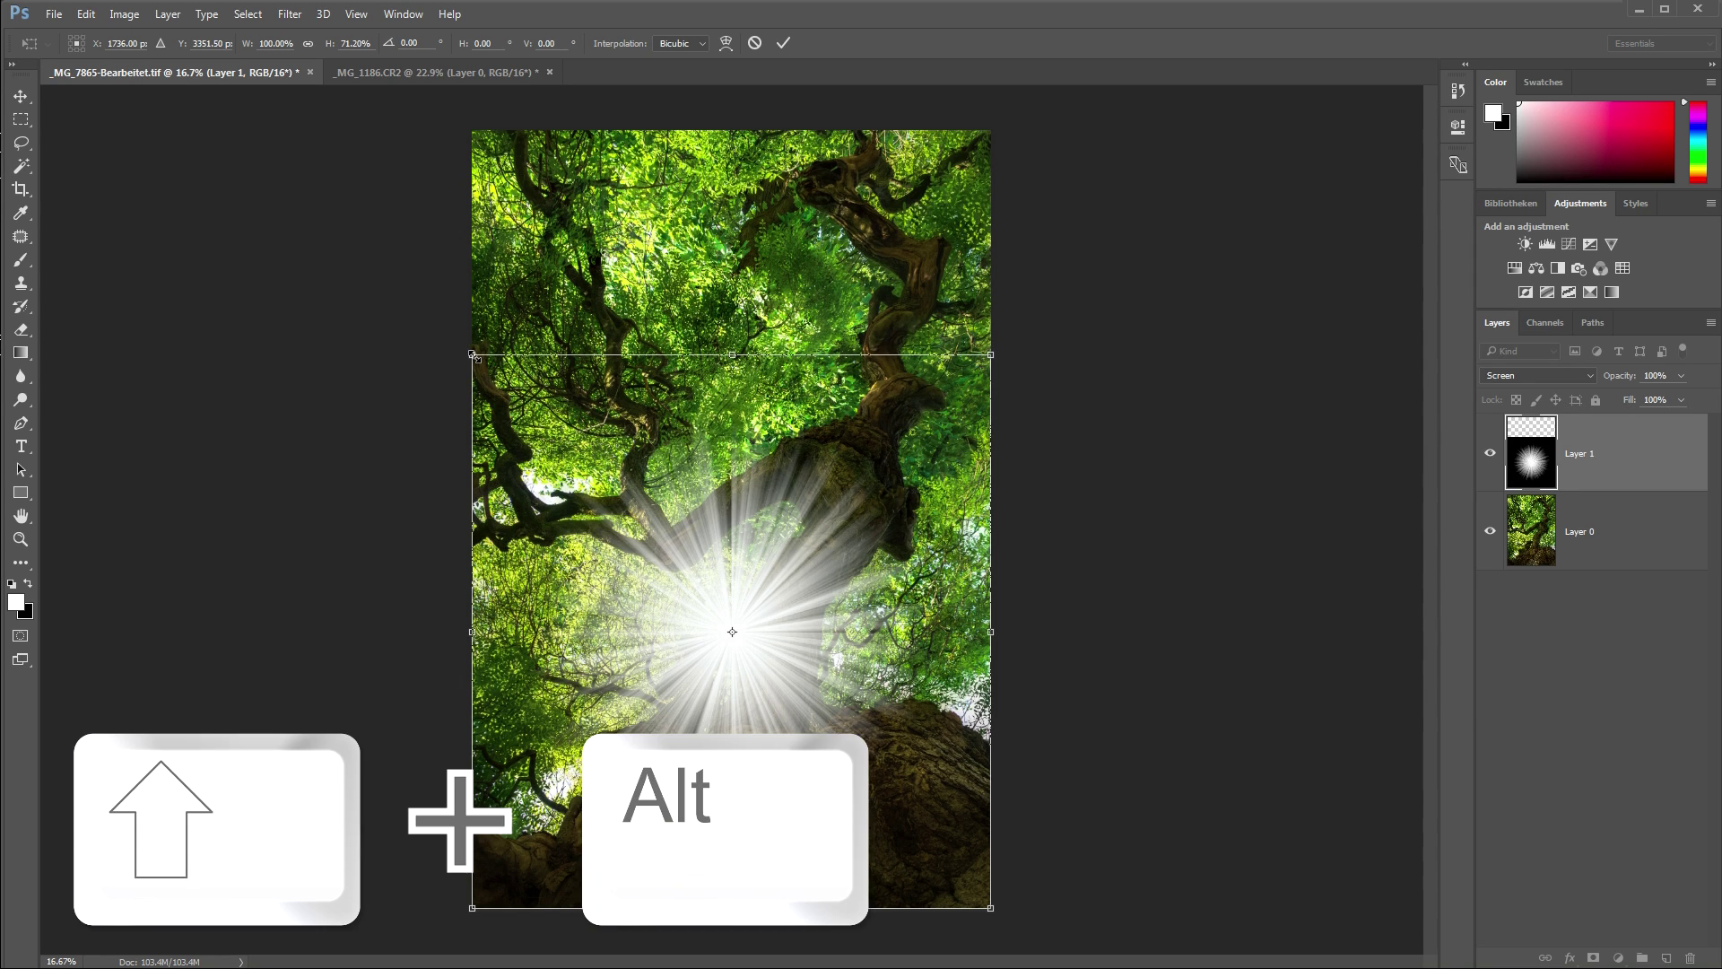
pyautogui.moveTo(473, 355); pyautogui.dragTo(649, 510)
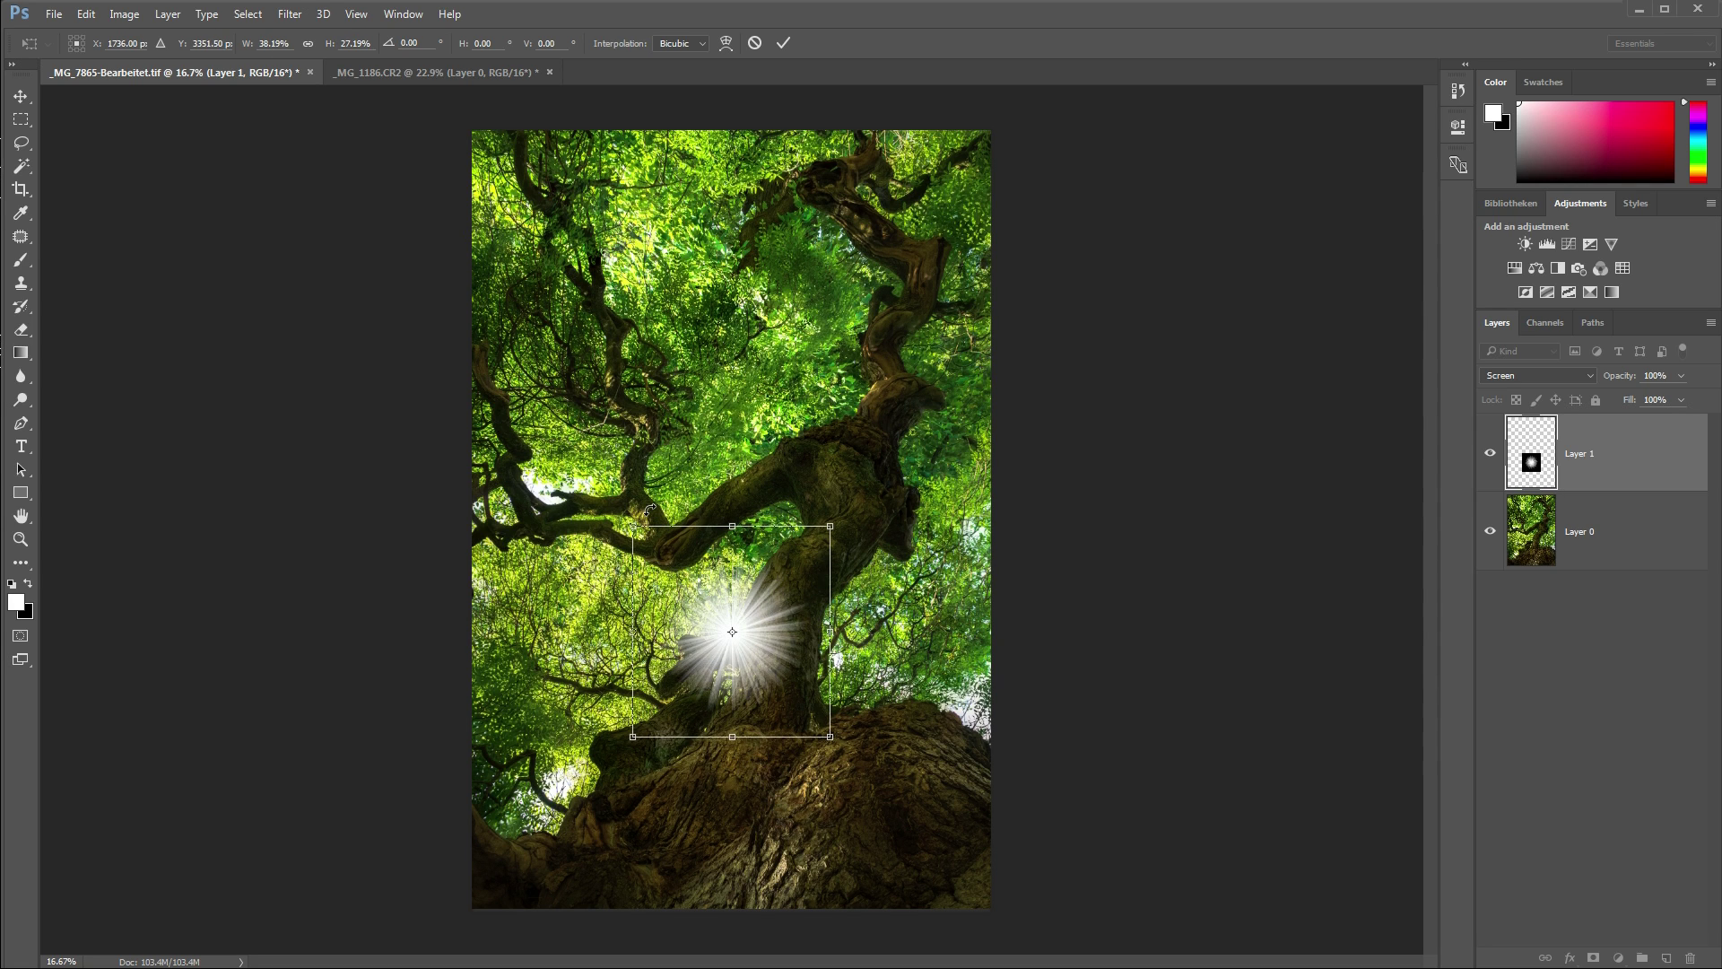
pyautogui.press('Return')
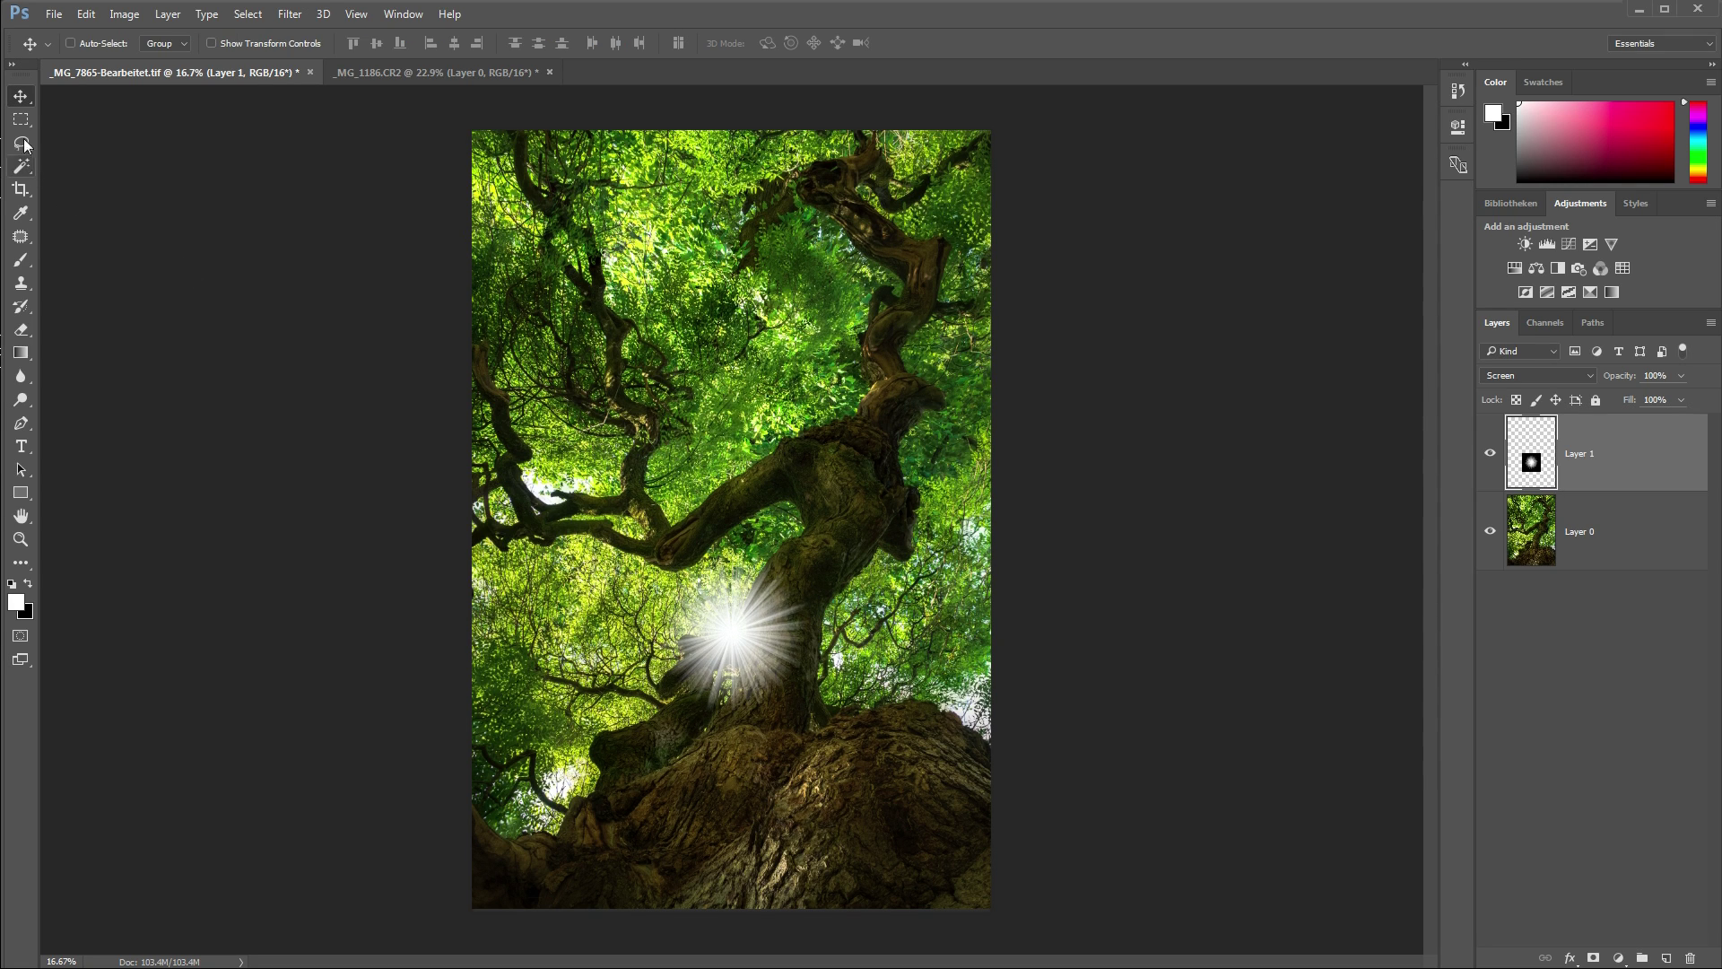
pyautogui.moveTo(749, 639); pyautogui.dragTo(557, 491)
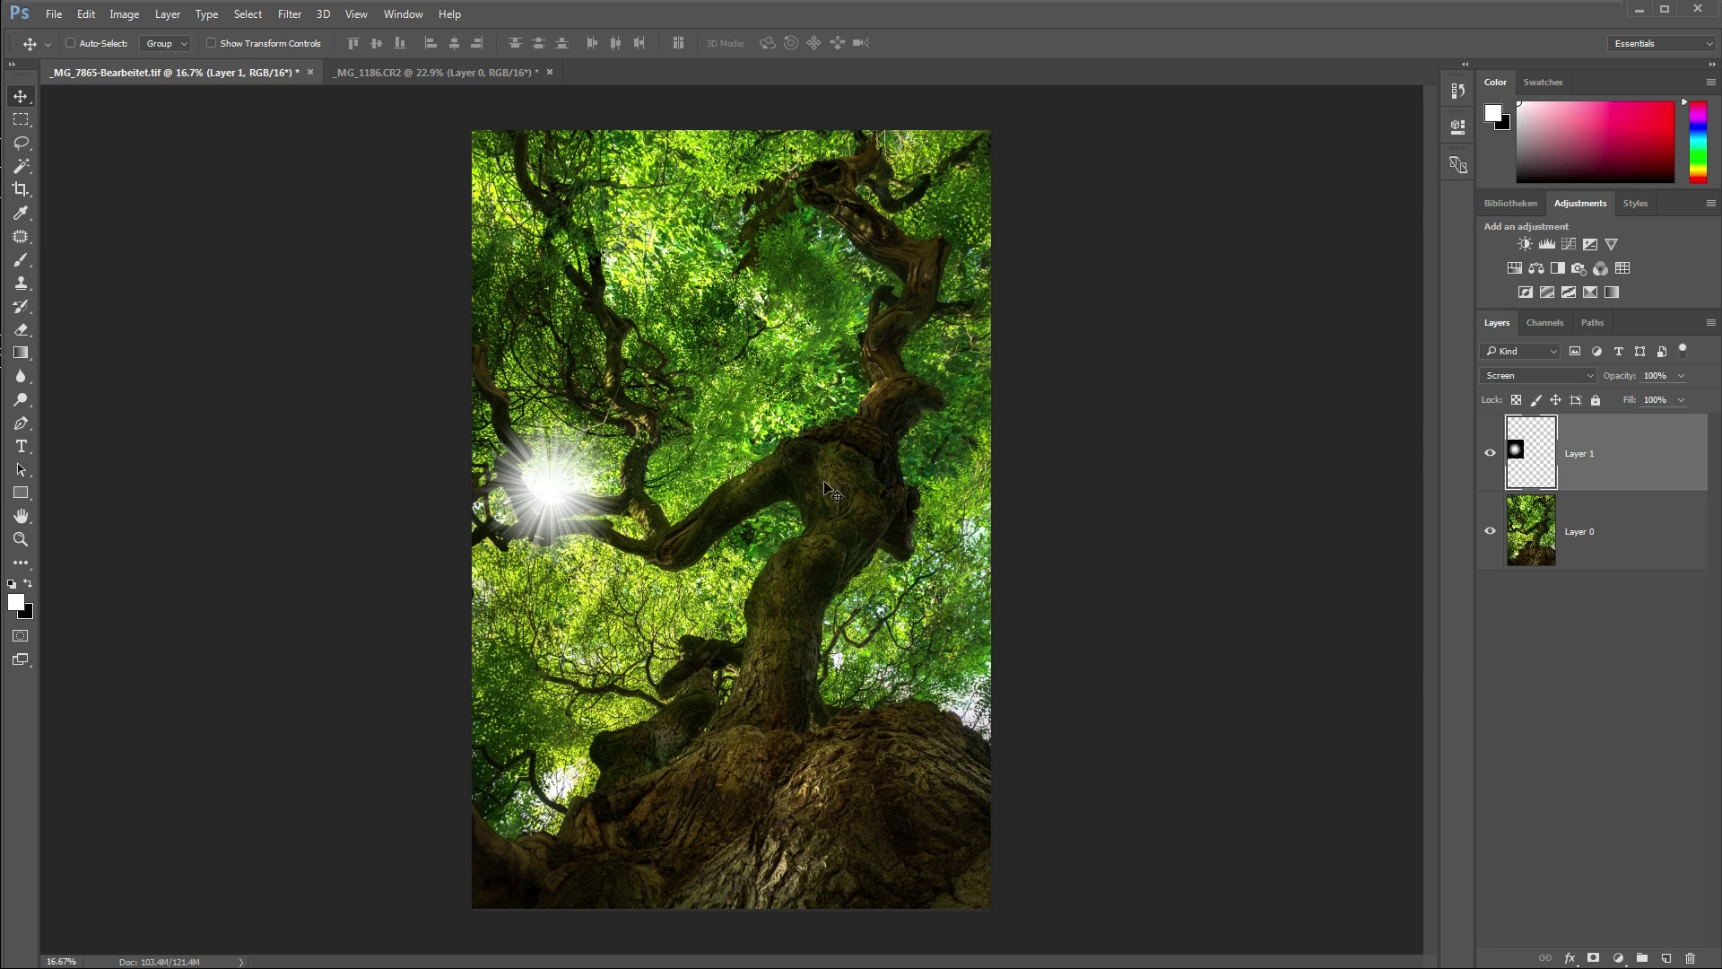
pyautogui.click(1681, 377)
pyautogui.moveTo(1679, 397)
pyautogui.mouseDown()
pyautogui.moveTo(1626, 398)
pyautogui.moveTo(1657, 397)
pyautogui.mouseUp()
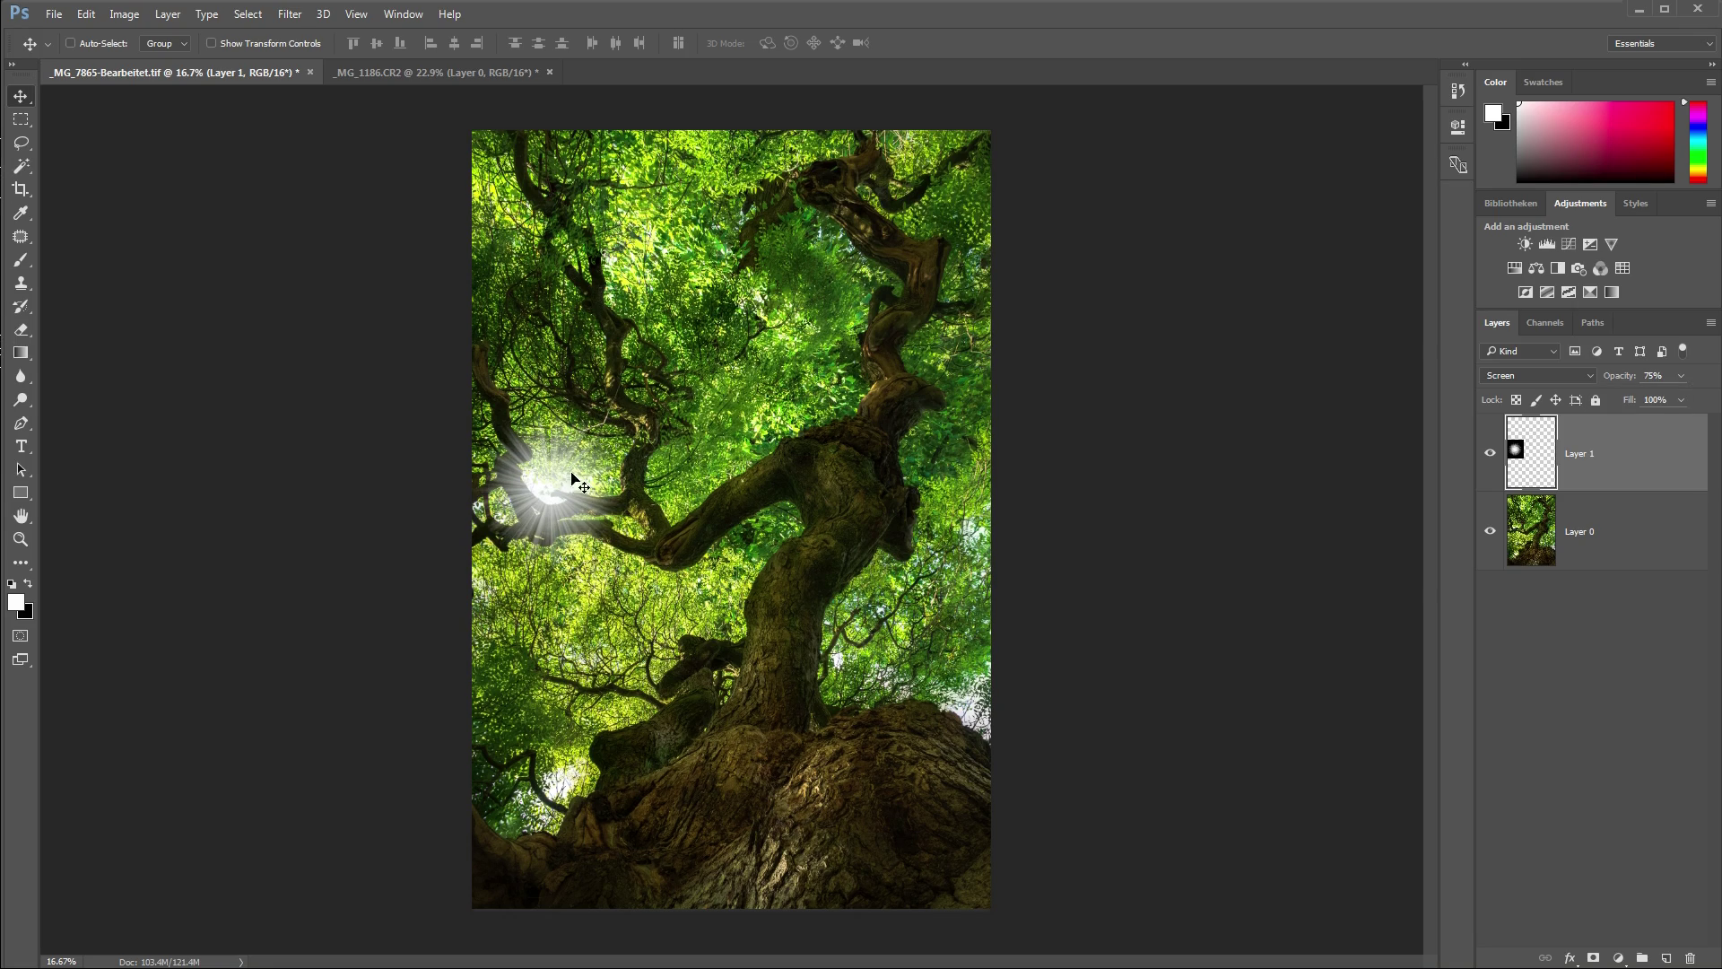
pyautogui.scroll(3, 538, 489)
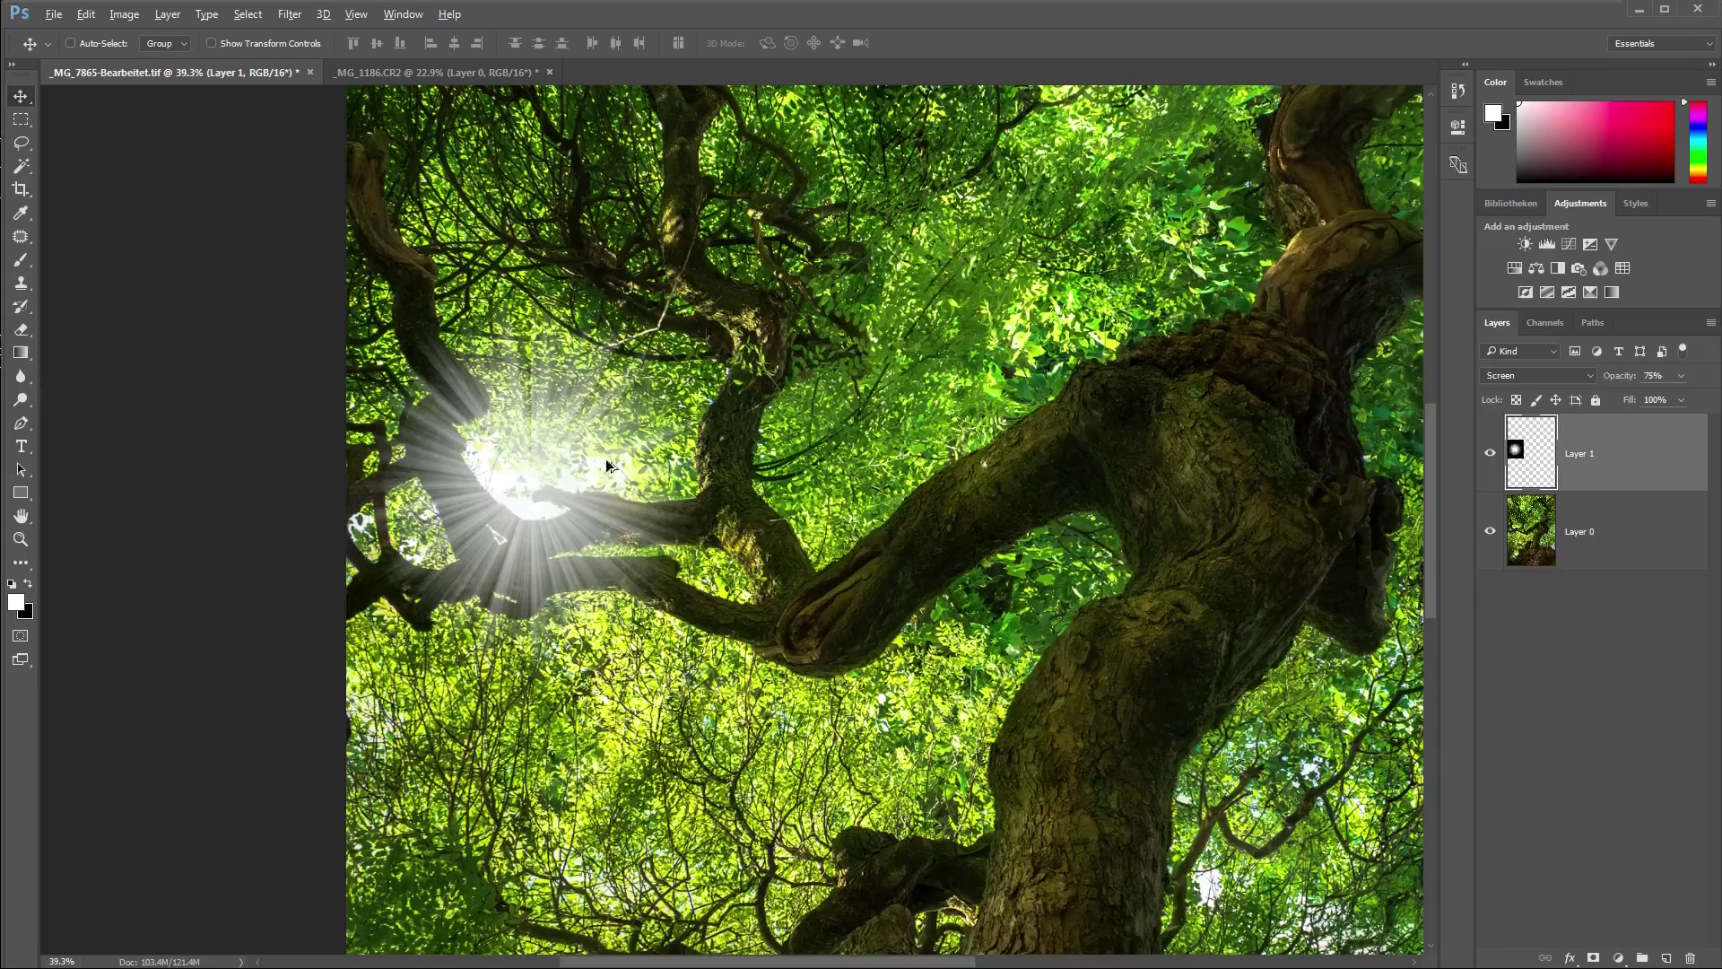
pyautogui.click(289, 13)
pyautogui.moveTo(348, 215)
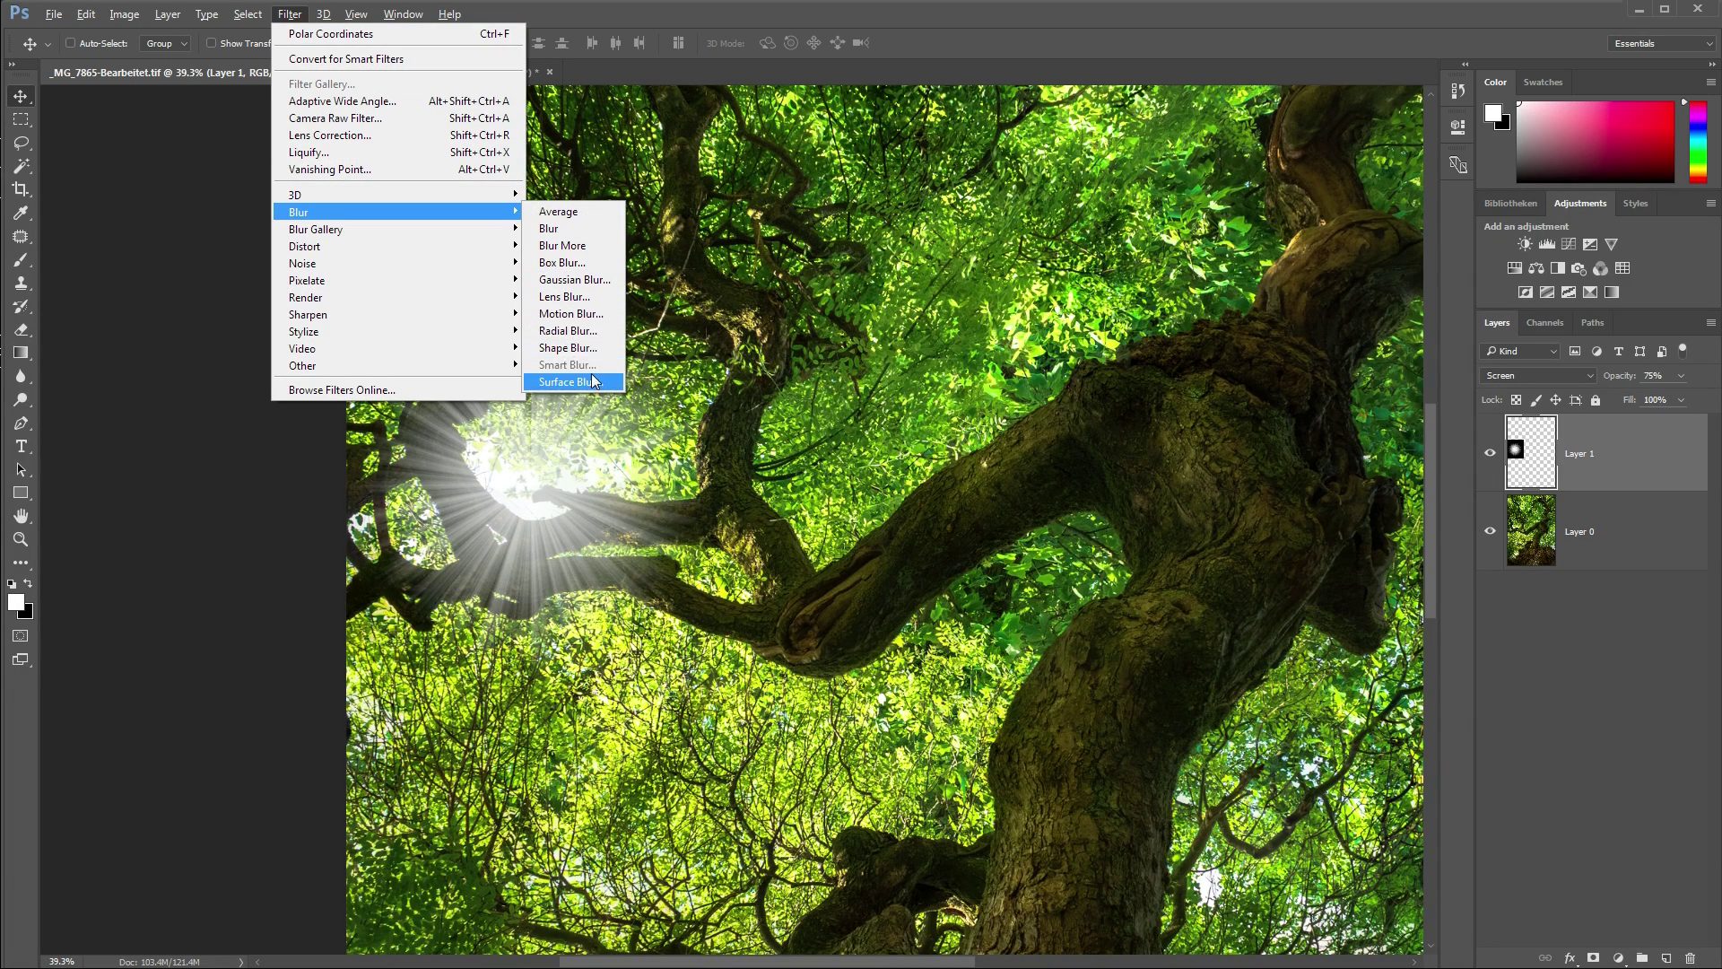
pyautogui.click(583, 279)
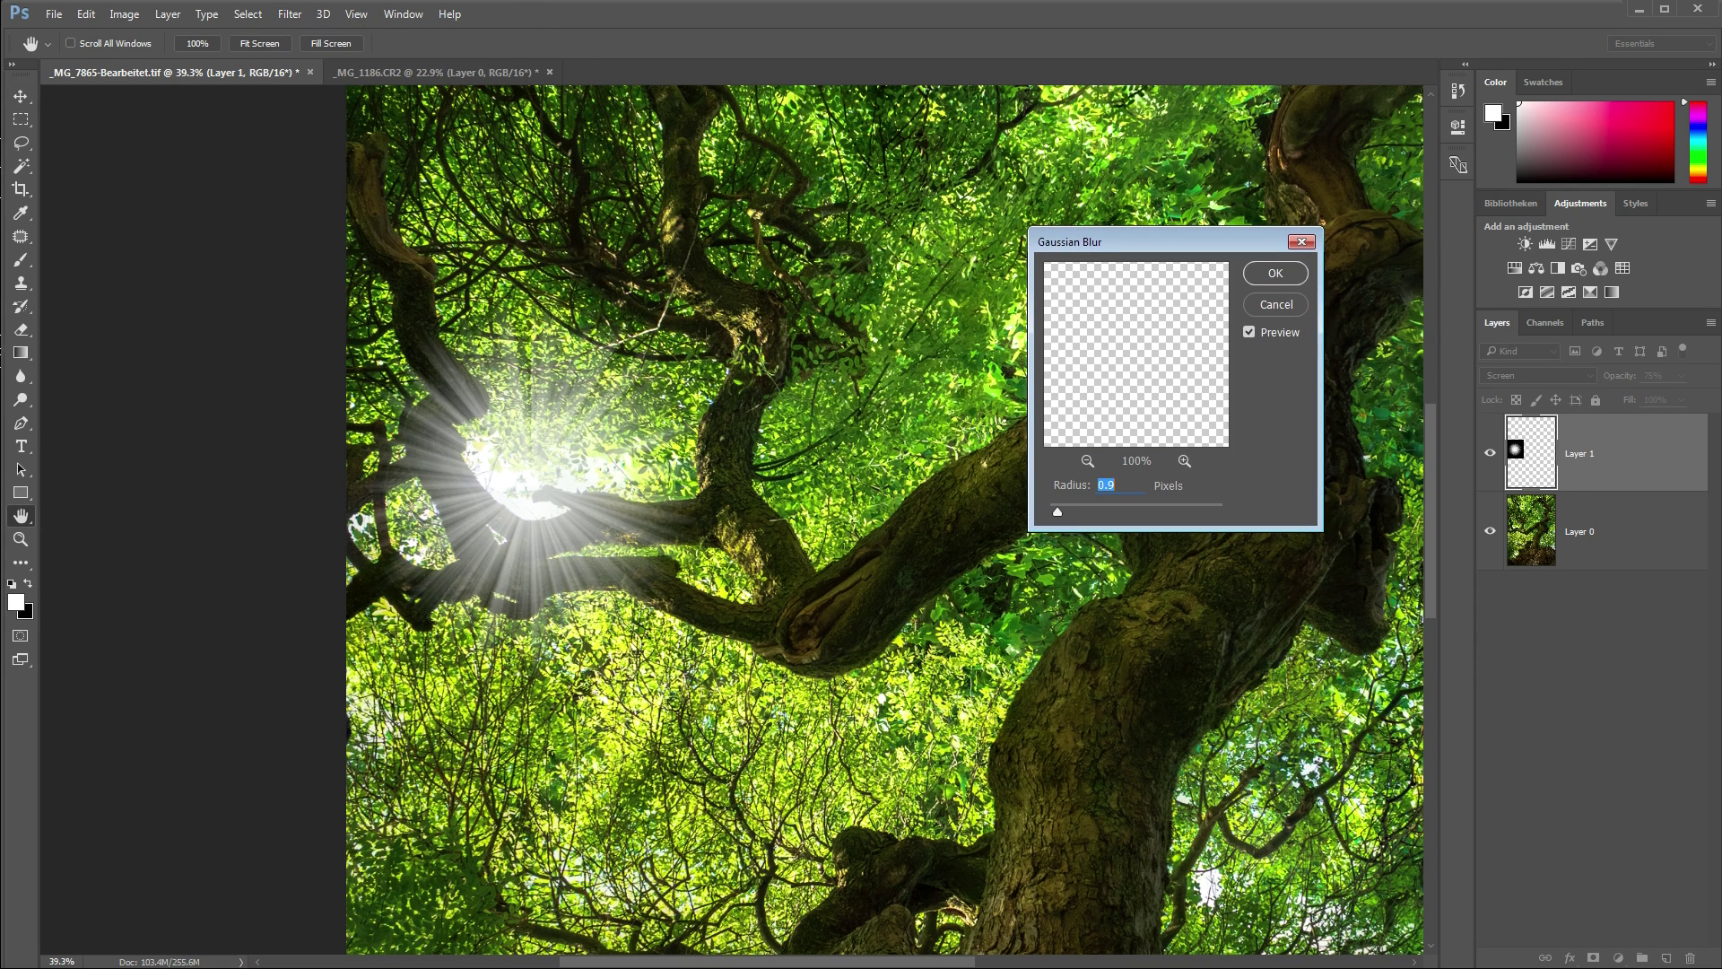
pyautogui.write('1.3')
pyautogui.press('Down')
pyautogui.press('Return')
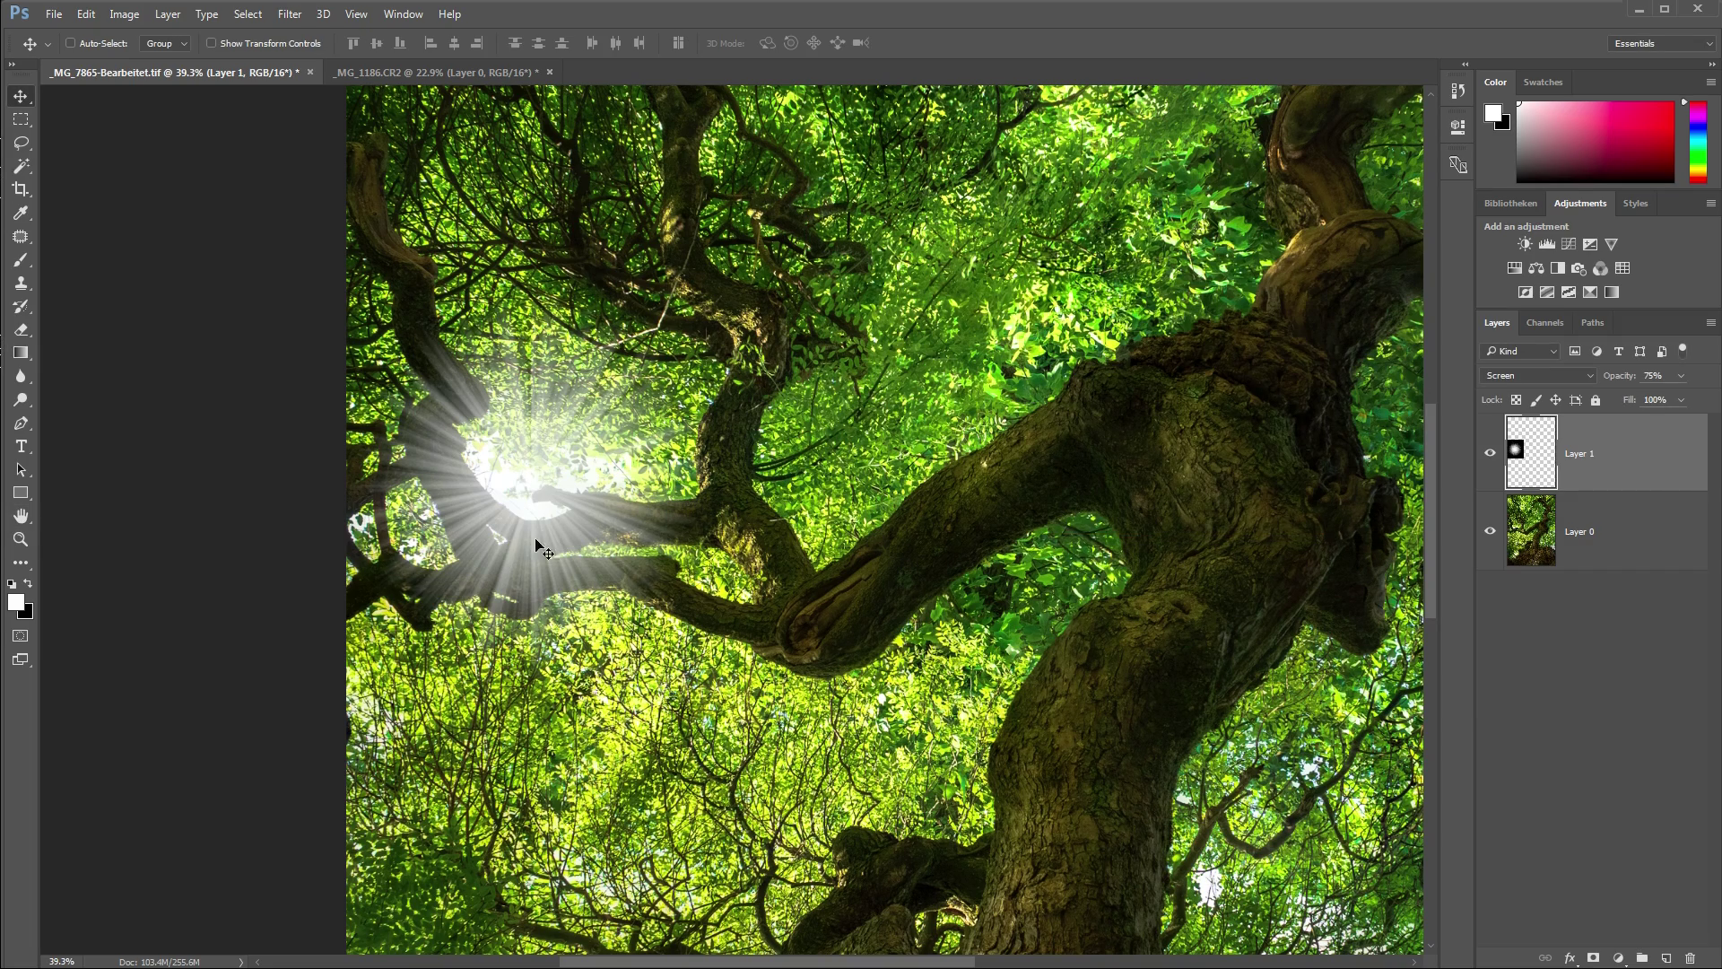
pyautogui.scroll(5, 536, 541)
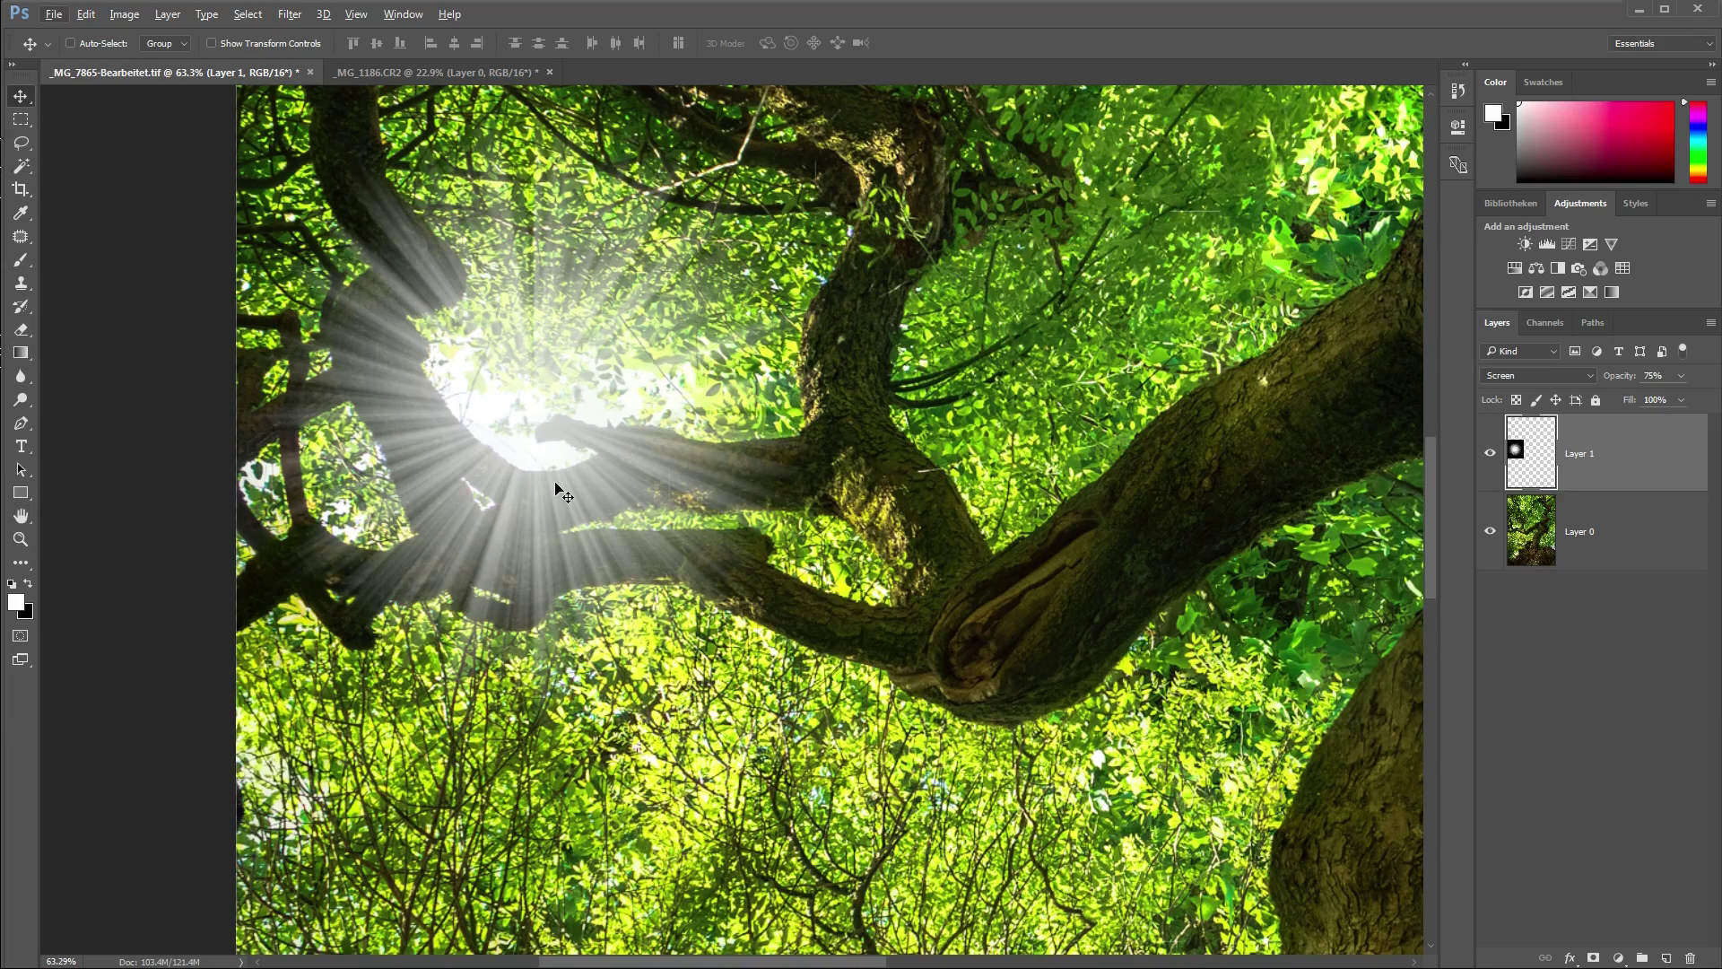
pyautogui.scroll(-6, 564, 493)
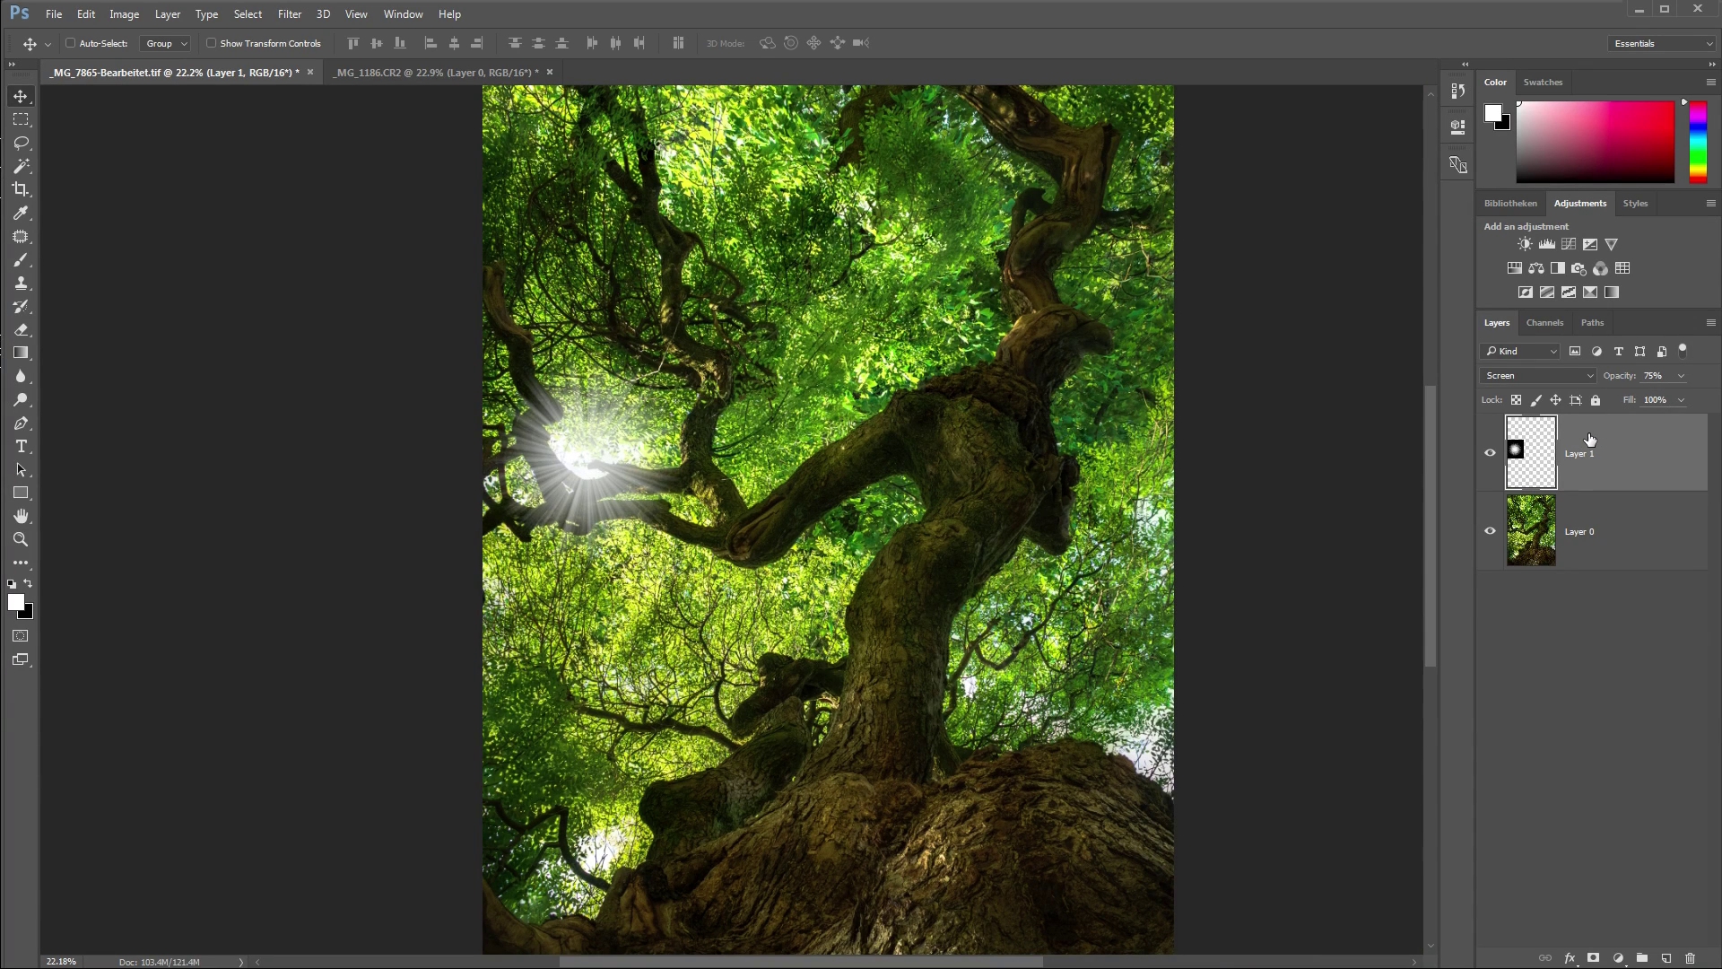
# - Add a colorized Hue/Saturation adjustment with the hue set to golden yellow, around 40
pyautogui.click(1515, 269)
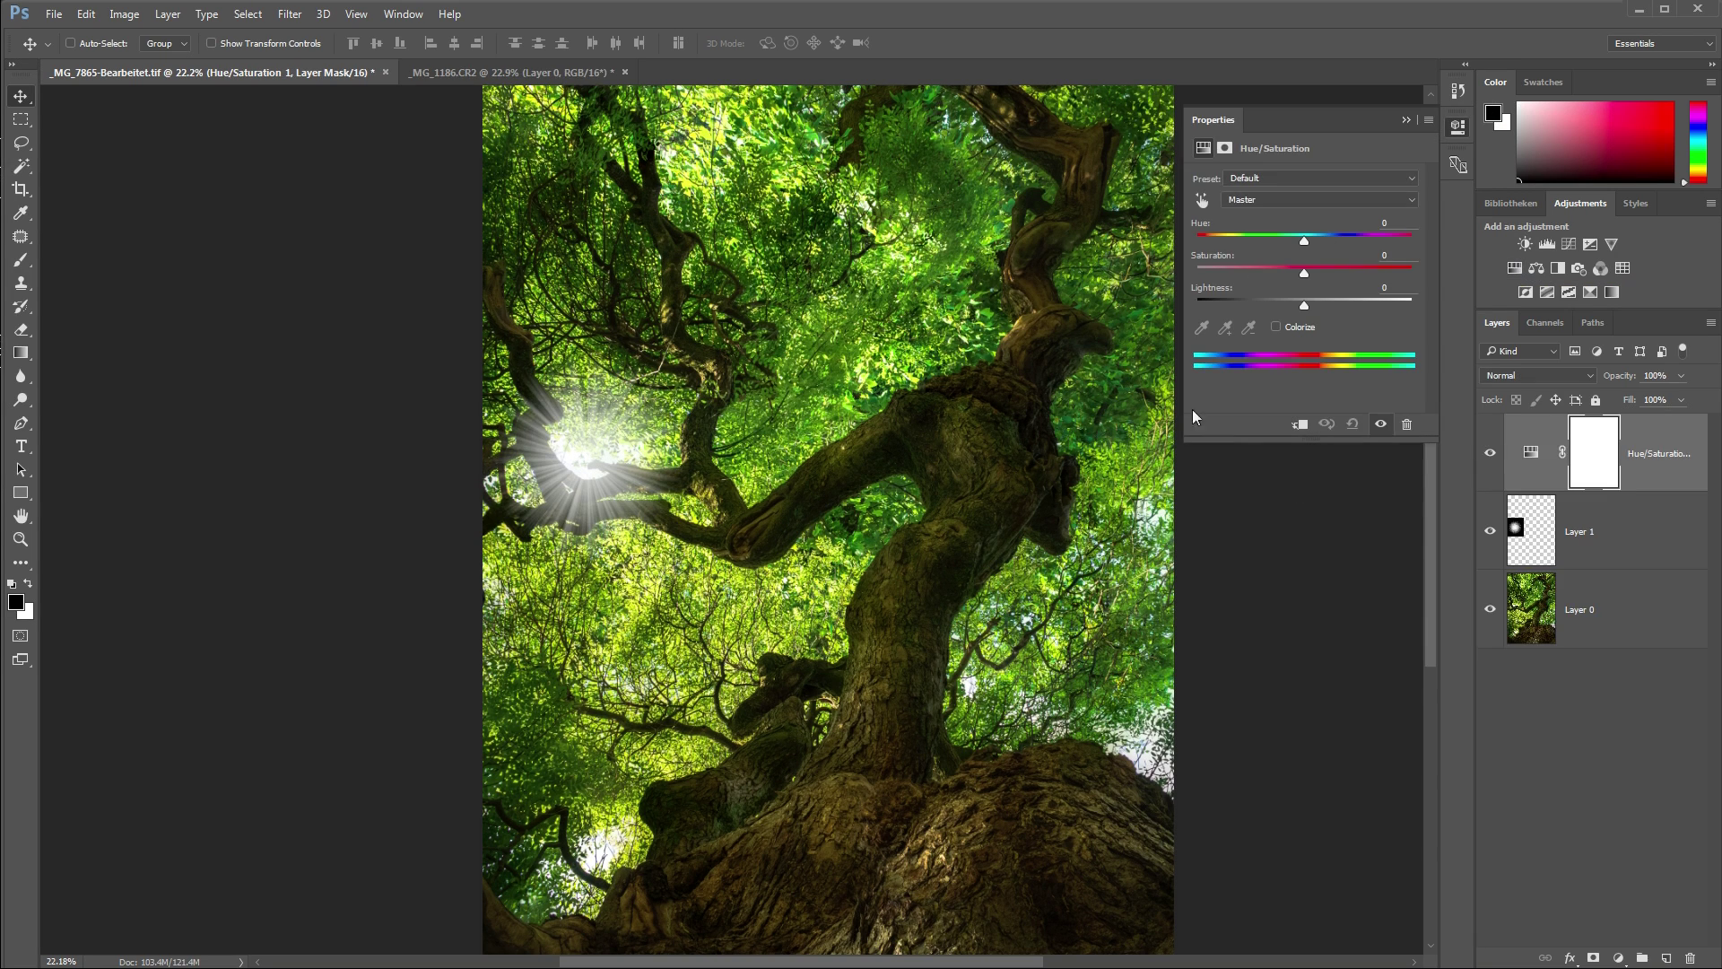
pyautogui.click(1276, 329)
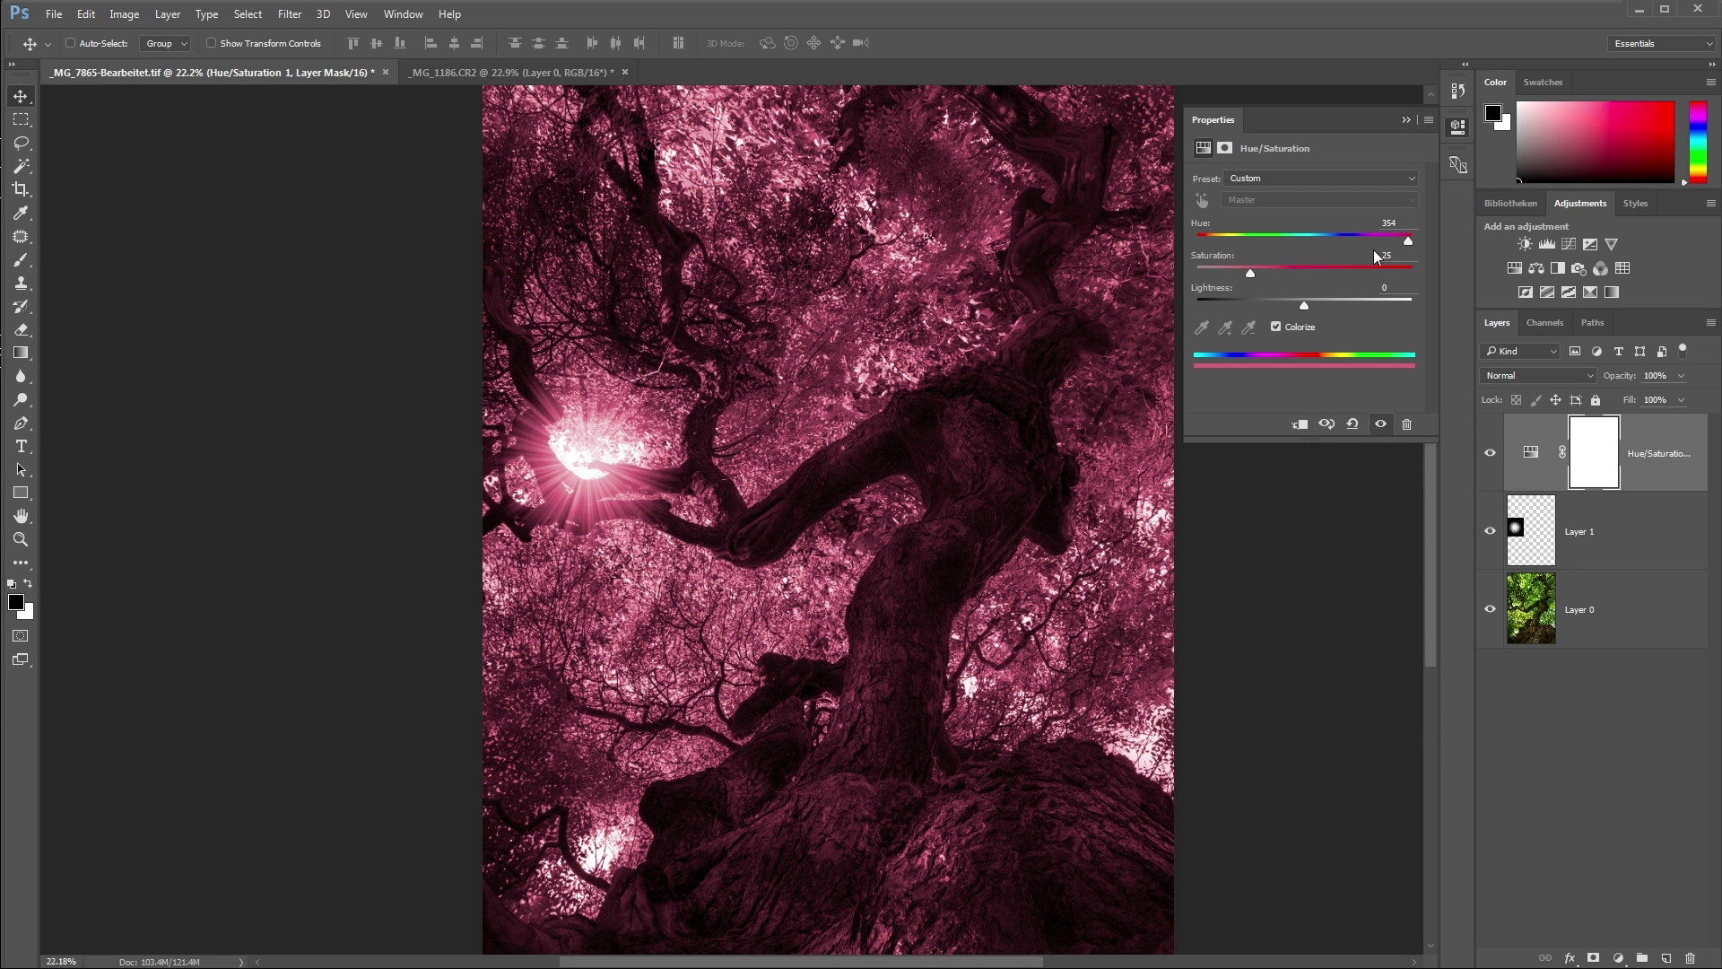
pyautogui.click(1408, 239)
pyautogui.moveTo(1317, 242); pyautogui.dragTo(1294, 245)
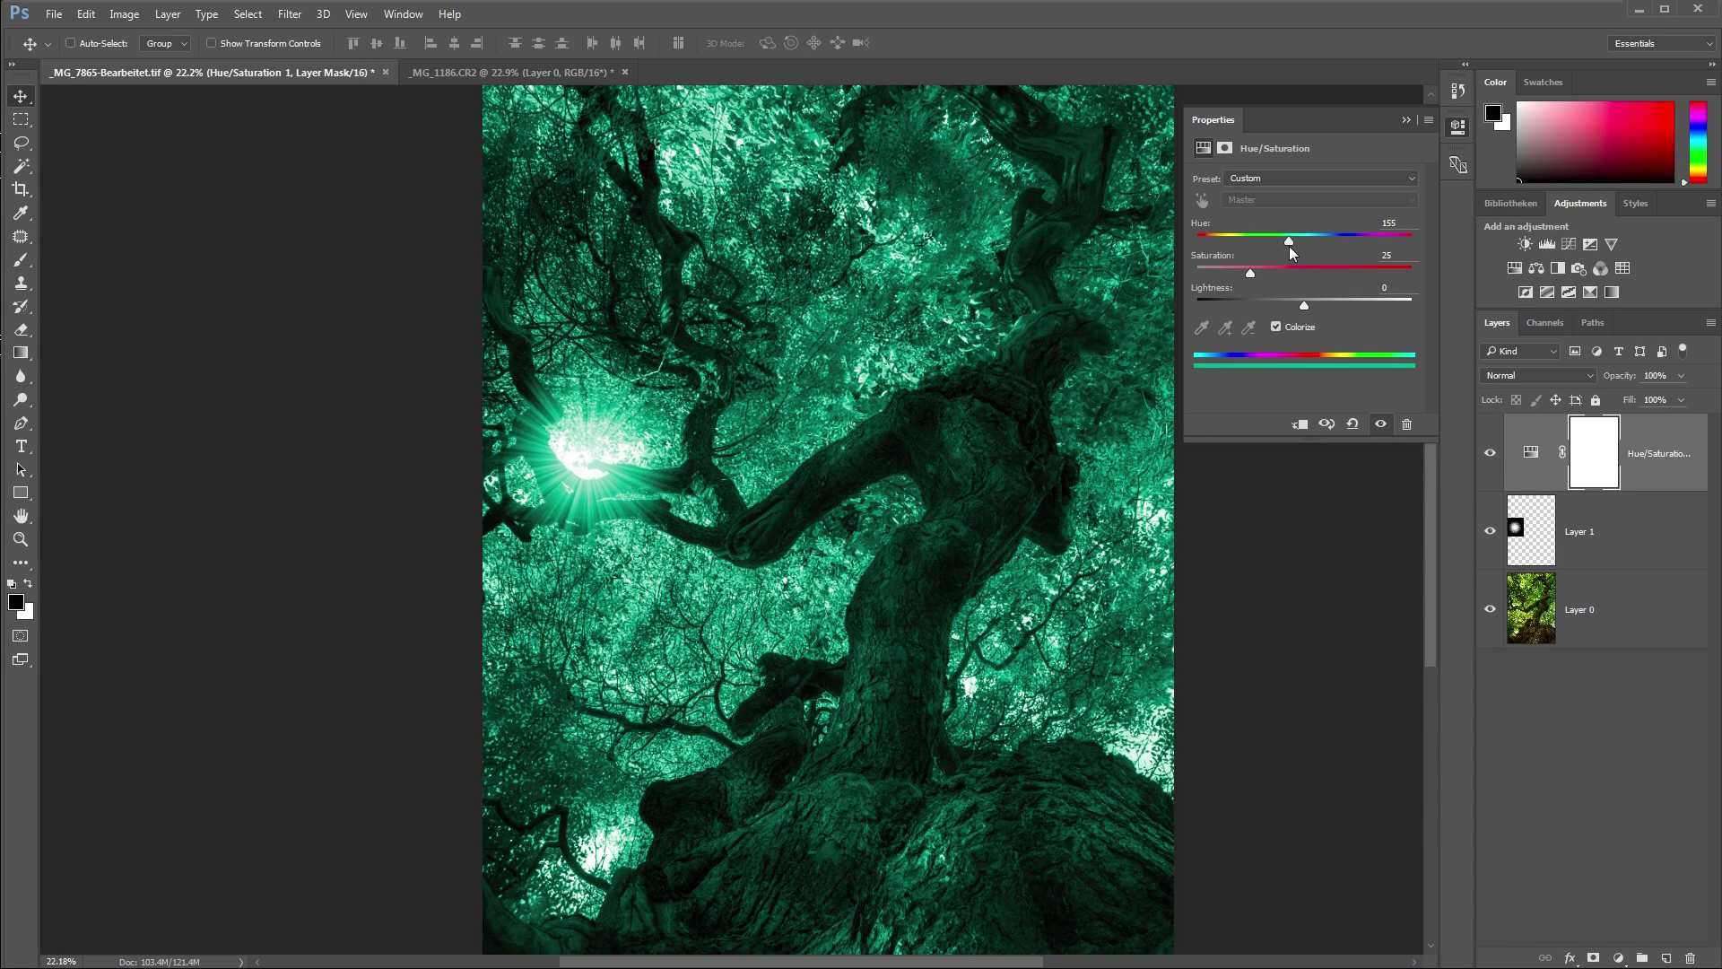
pyautogui.moveTo(1267, 246); pyautogui.dragTo(1359, 273)
pyautogui.moveTo(1227, 242); pyautogui.dragTo(1226, 249)
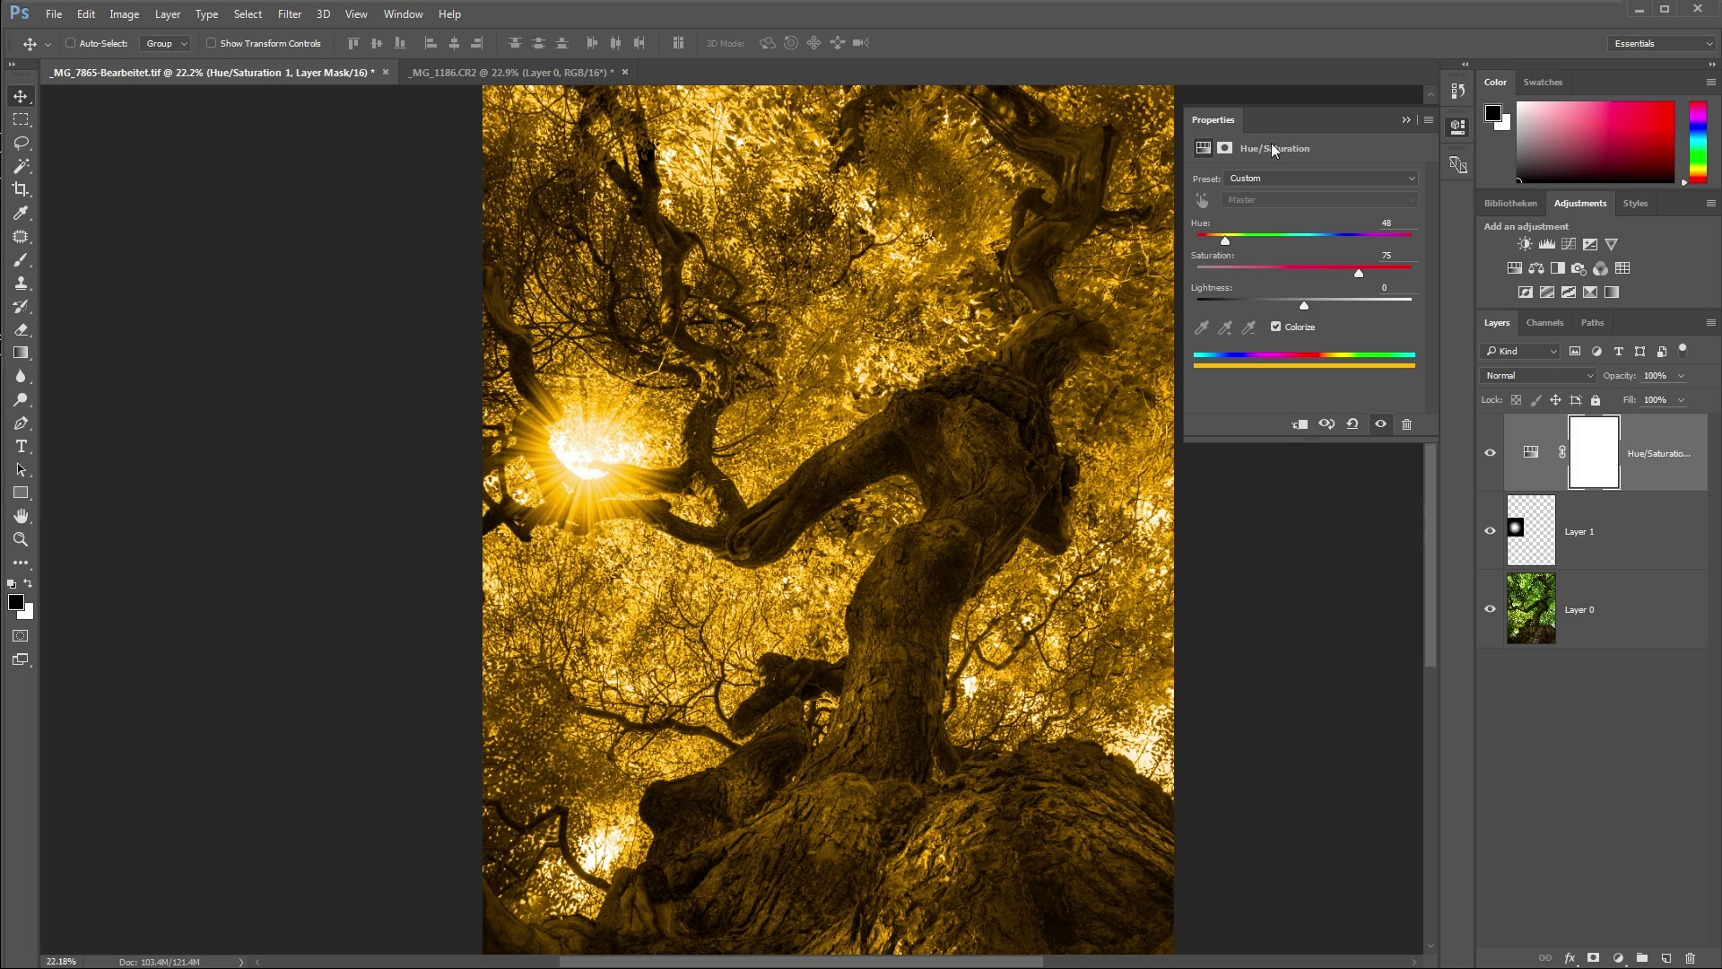
pyautogui.click(1411, 121)
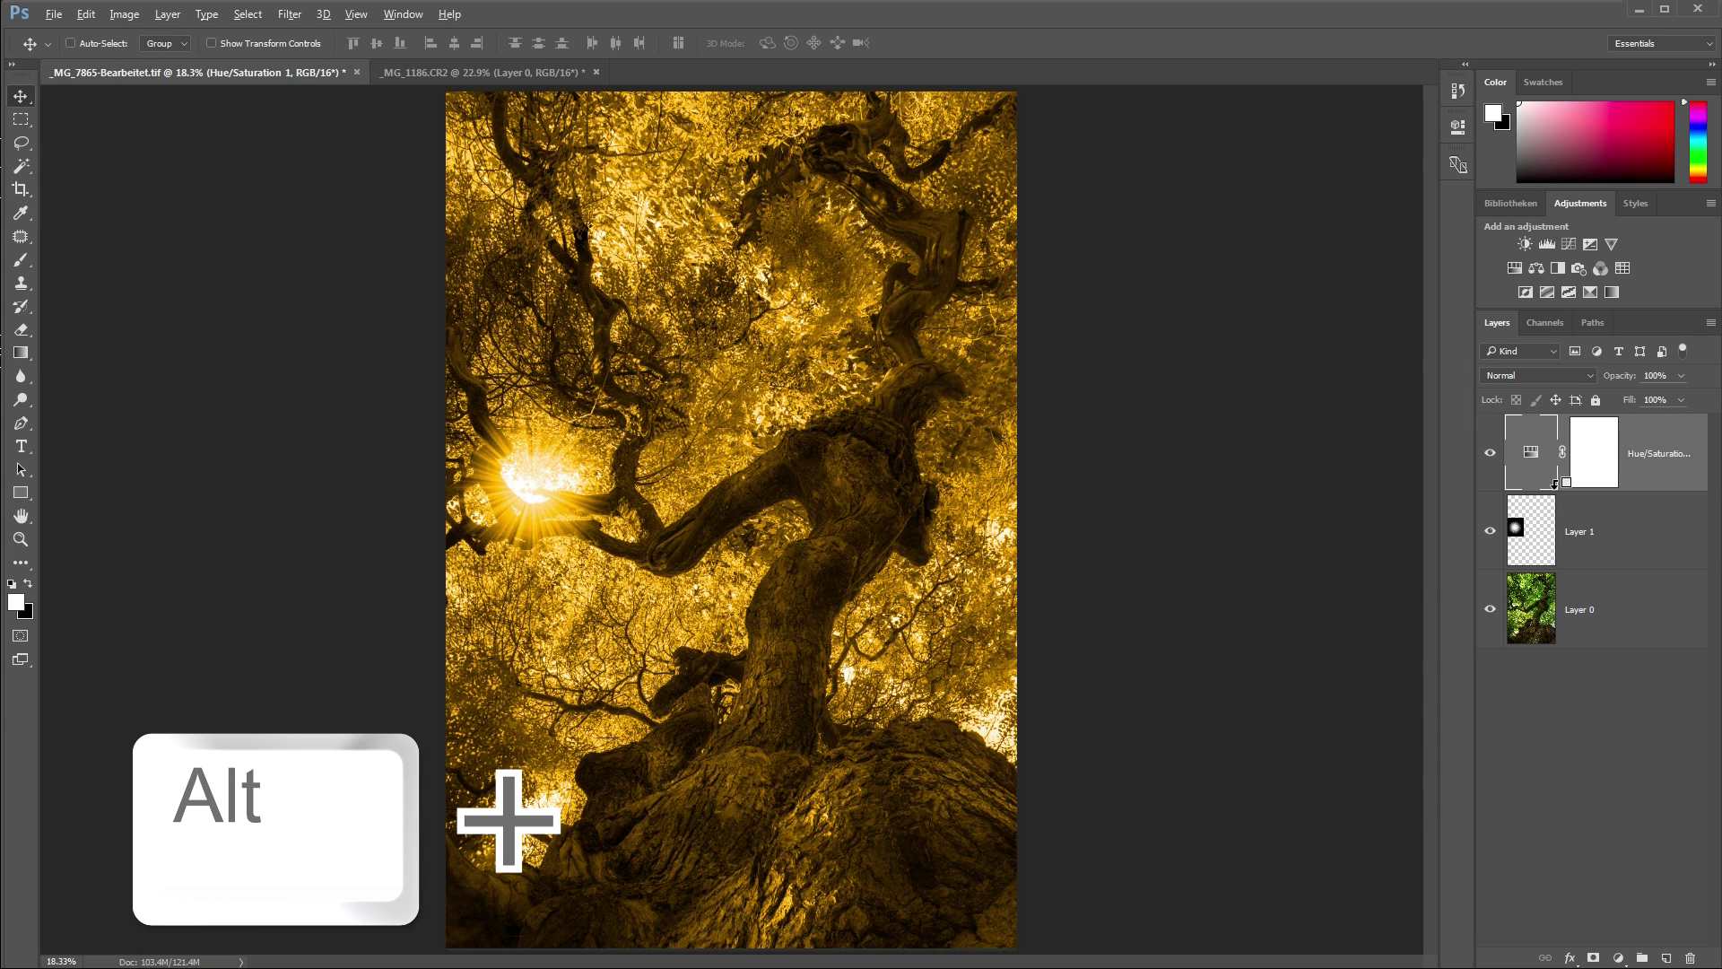
# - Clip the adjustment to the starburst layer and lower its Saturation to 36
pyautogui.keyDown('alt'); pyautogui.click(1554, 484); pyautogui.keyUp('alt')
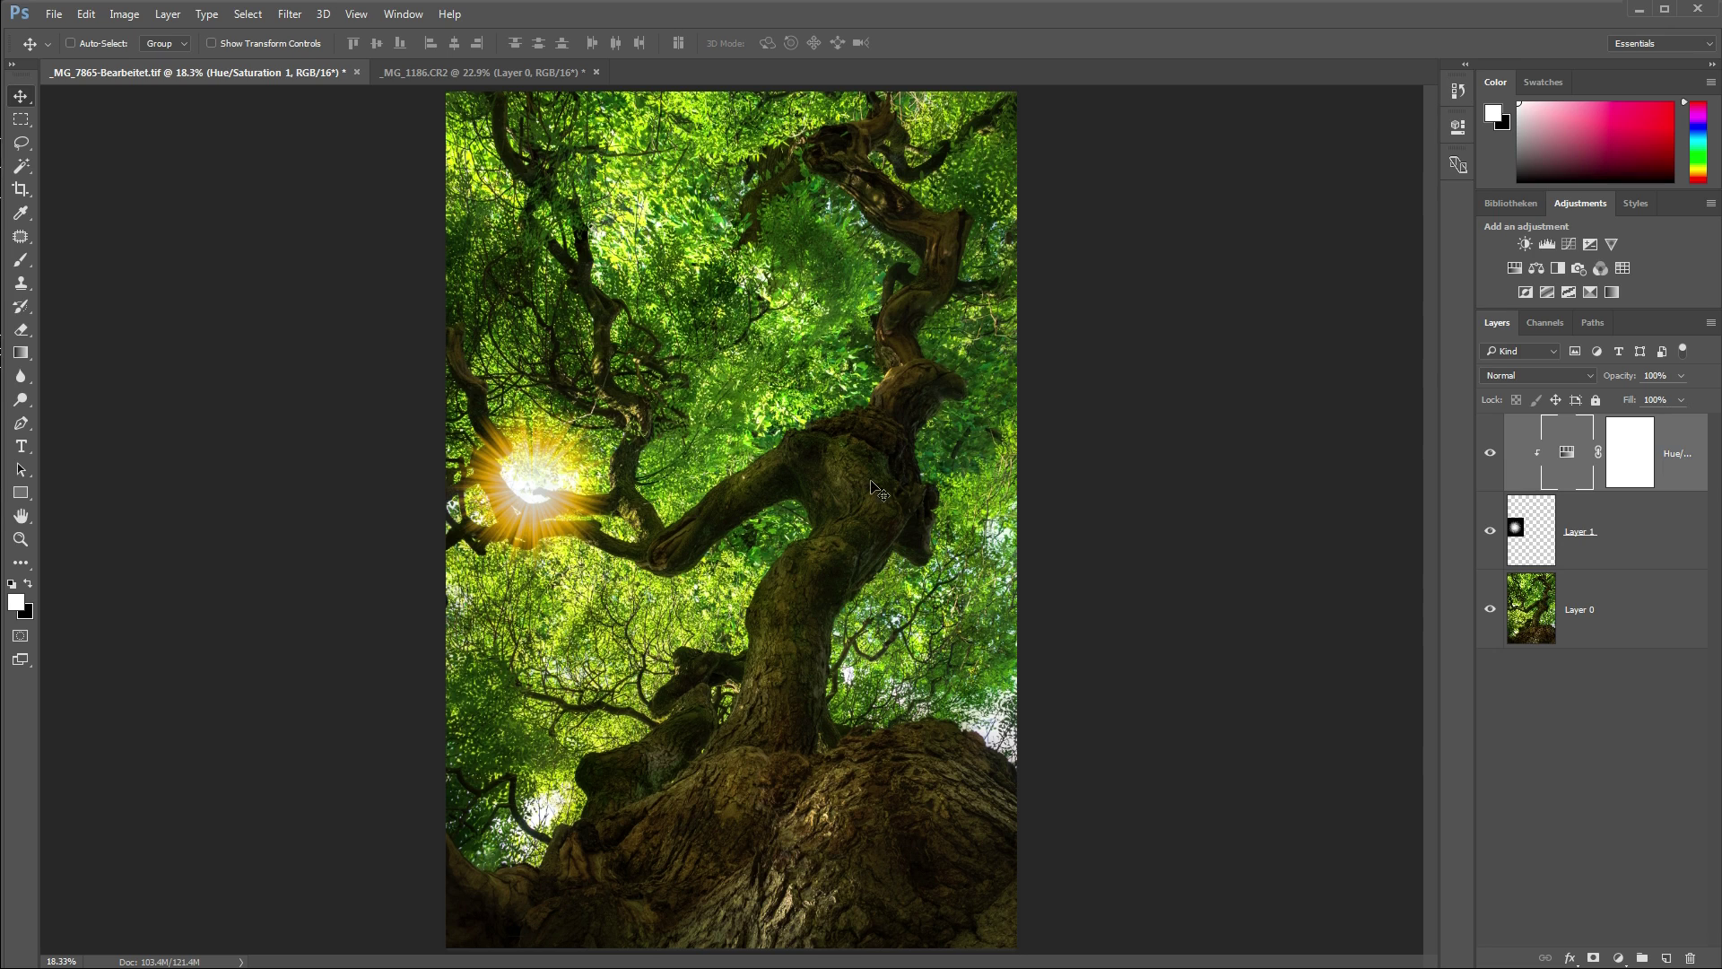
pyautogui.doubleClick(1571, 458)
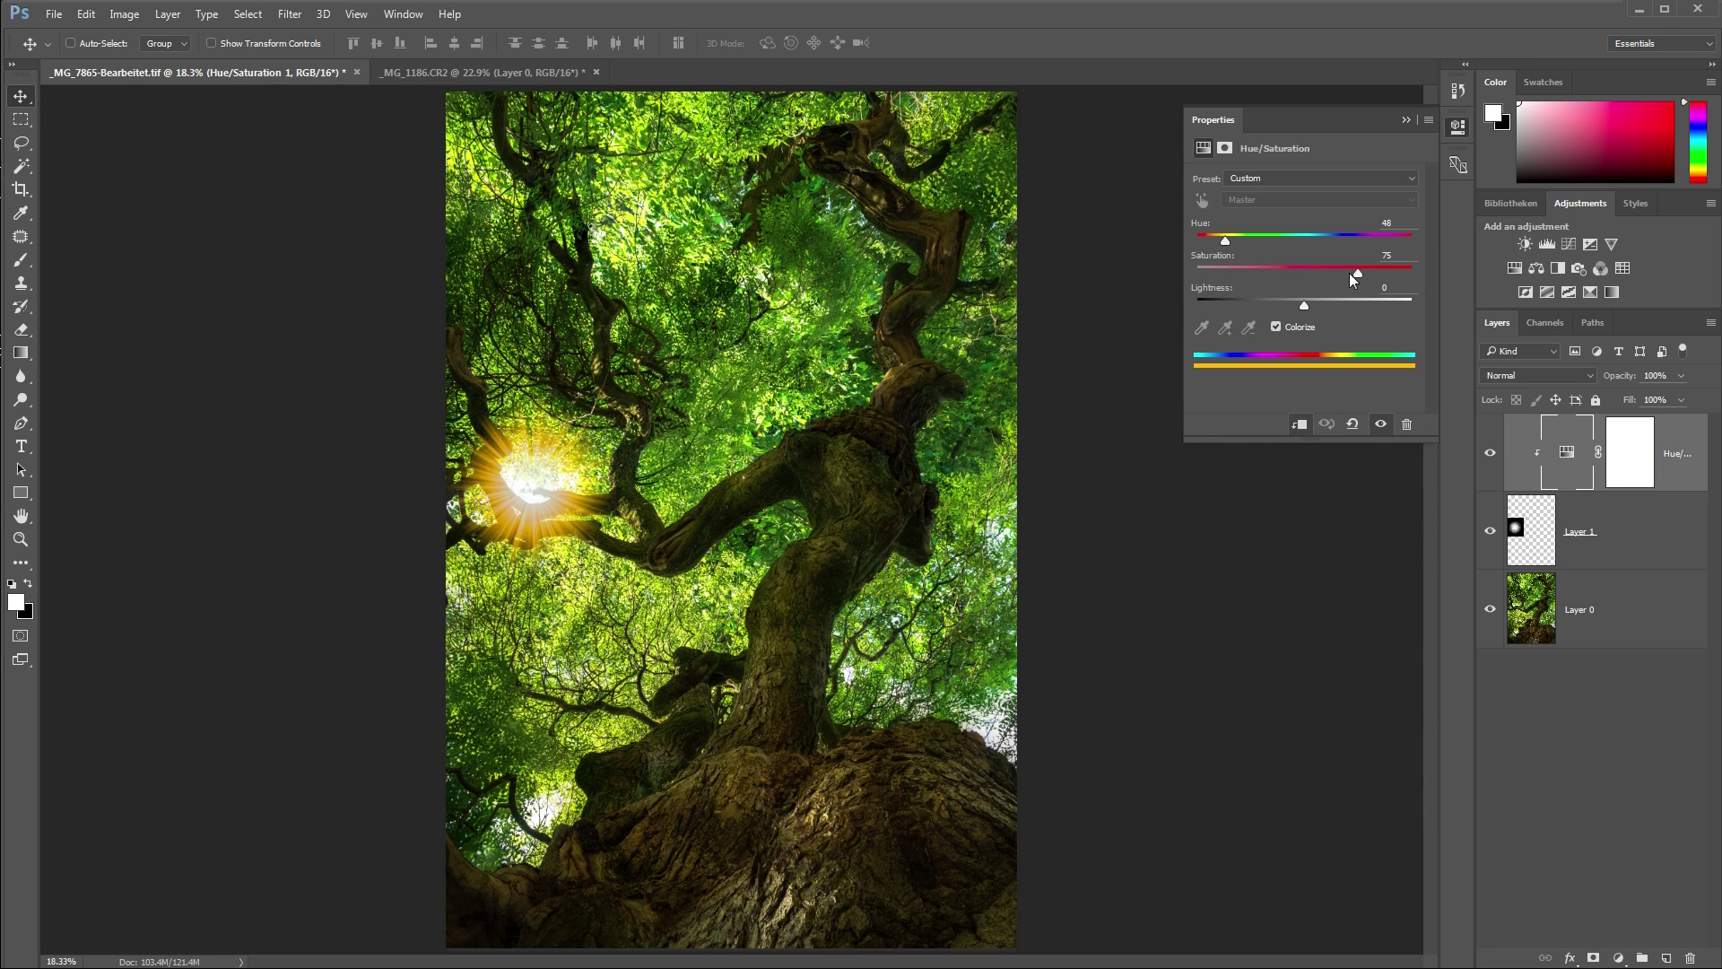
pyautogui.moveTo(1310, 281); pyautogui.dragTo(1275, 282)
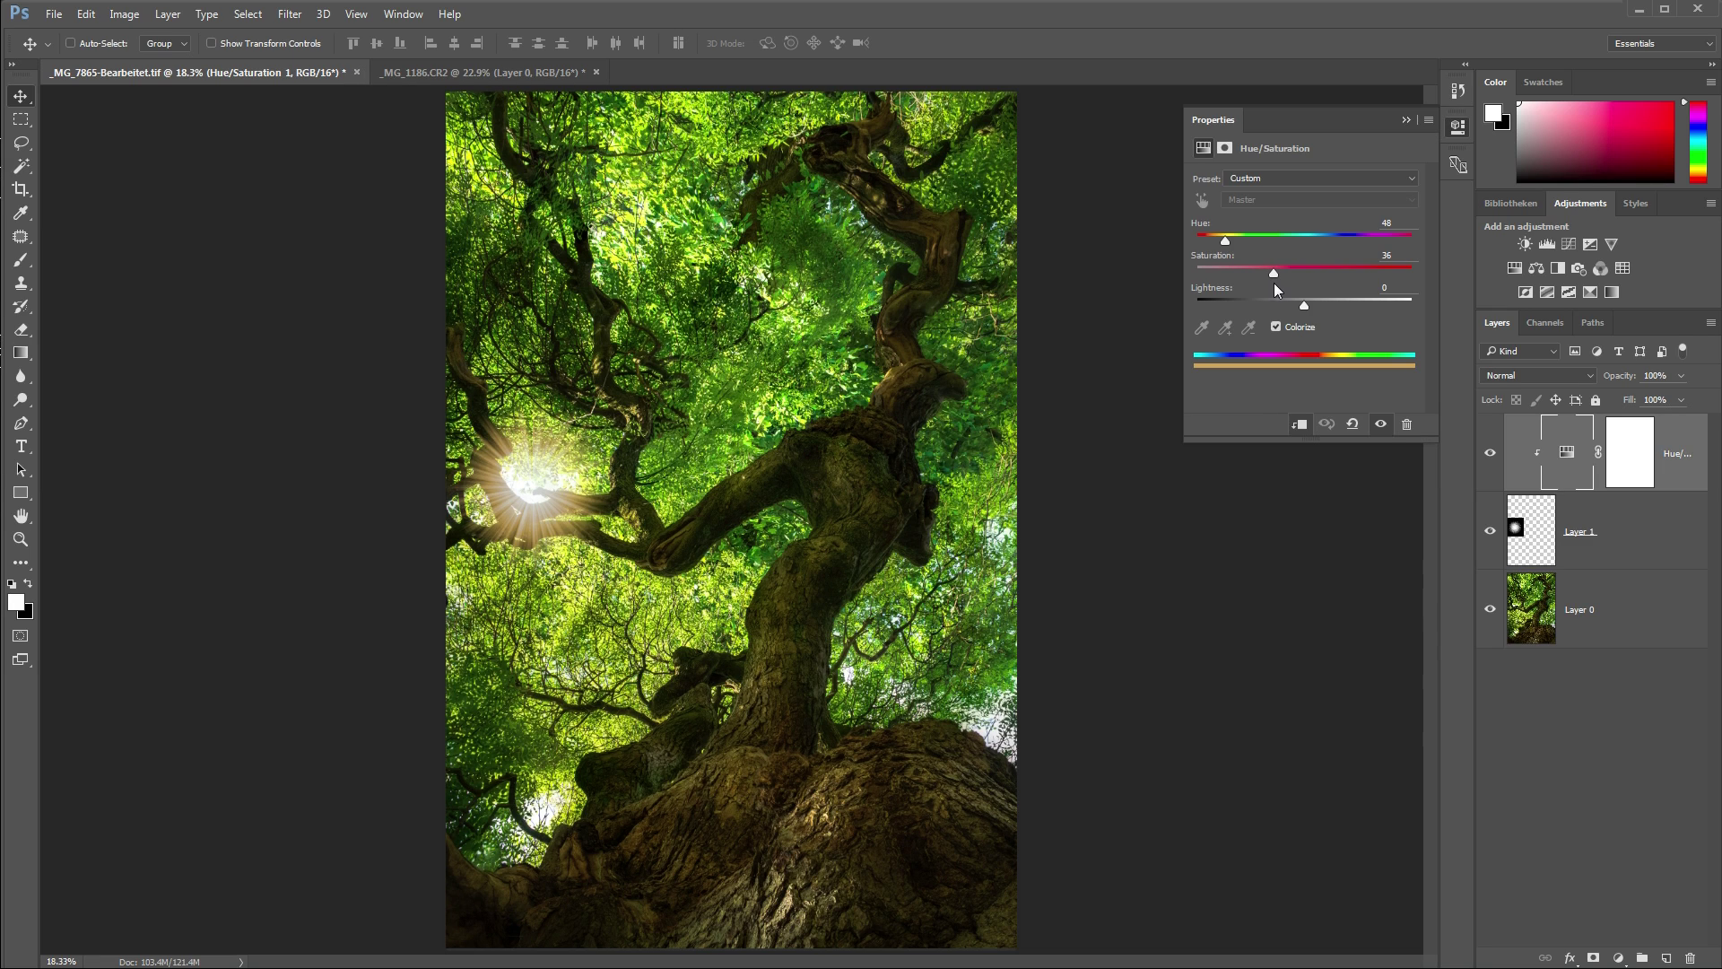
pyautogui.click(1406, 121)
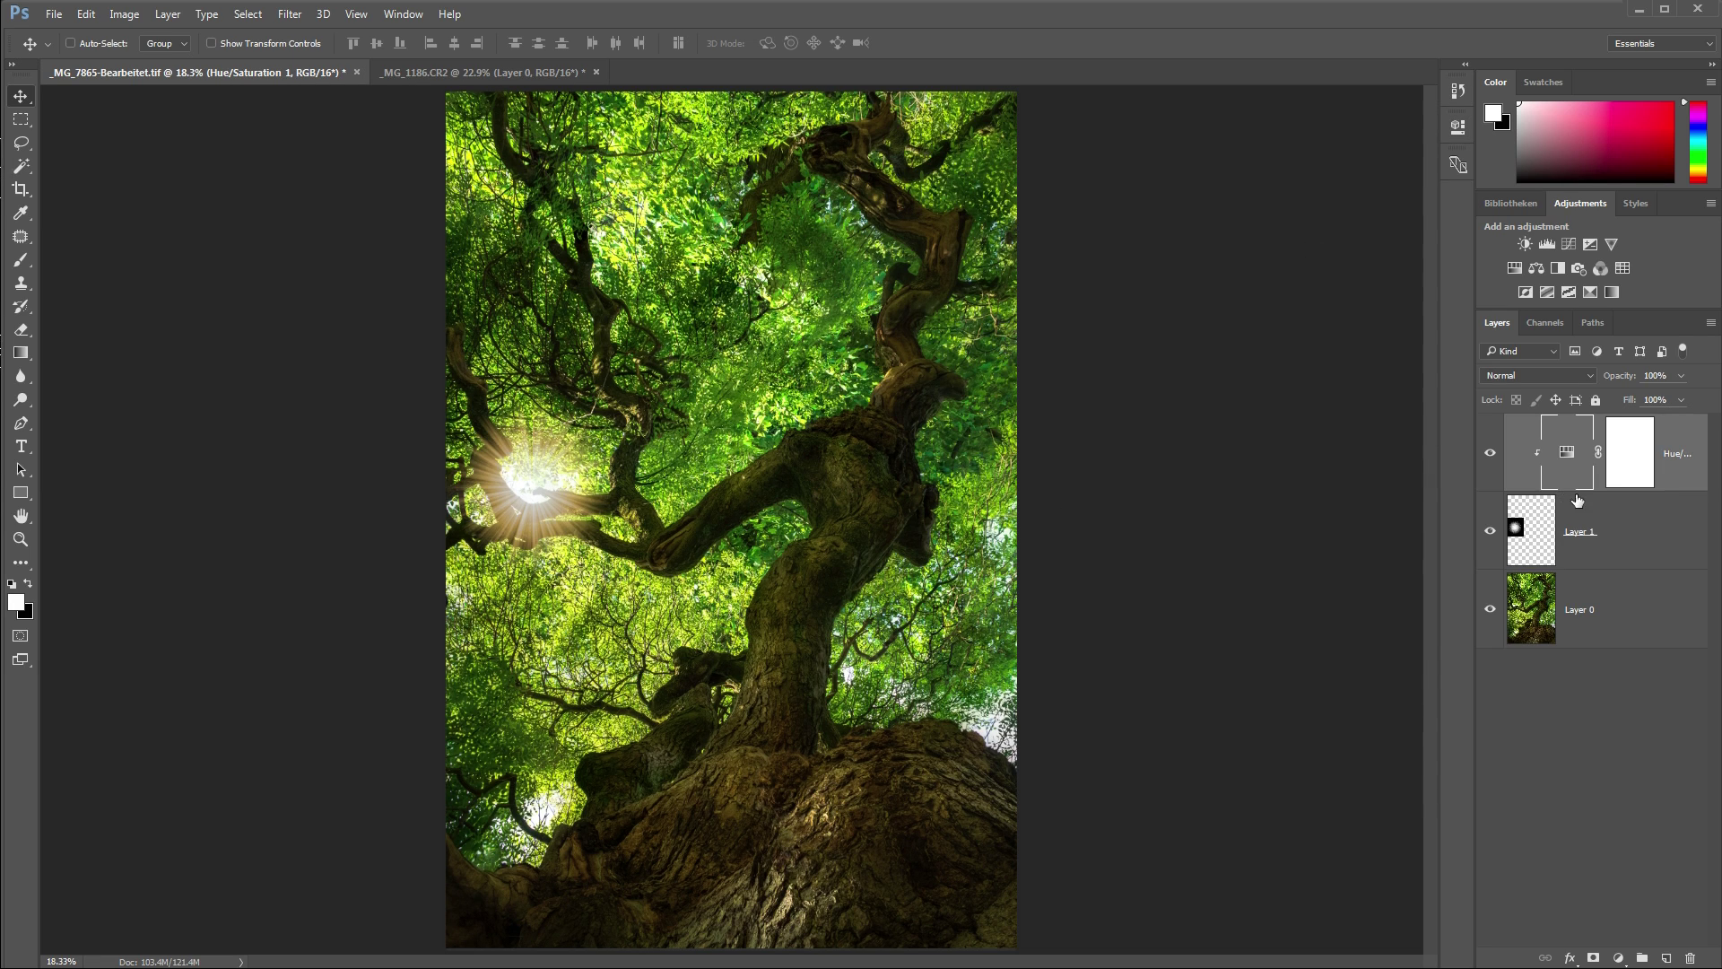
# - Soften the starburst on Layer 1 with a 1.3 px Gaussian Blur
pyautogui.click(1604, 531)
pyautogui.click(289, 13)
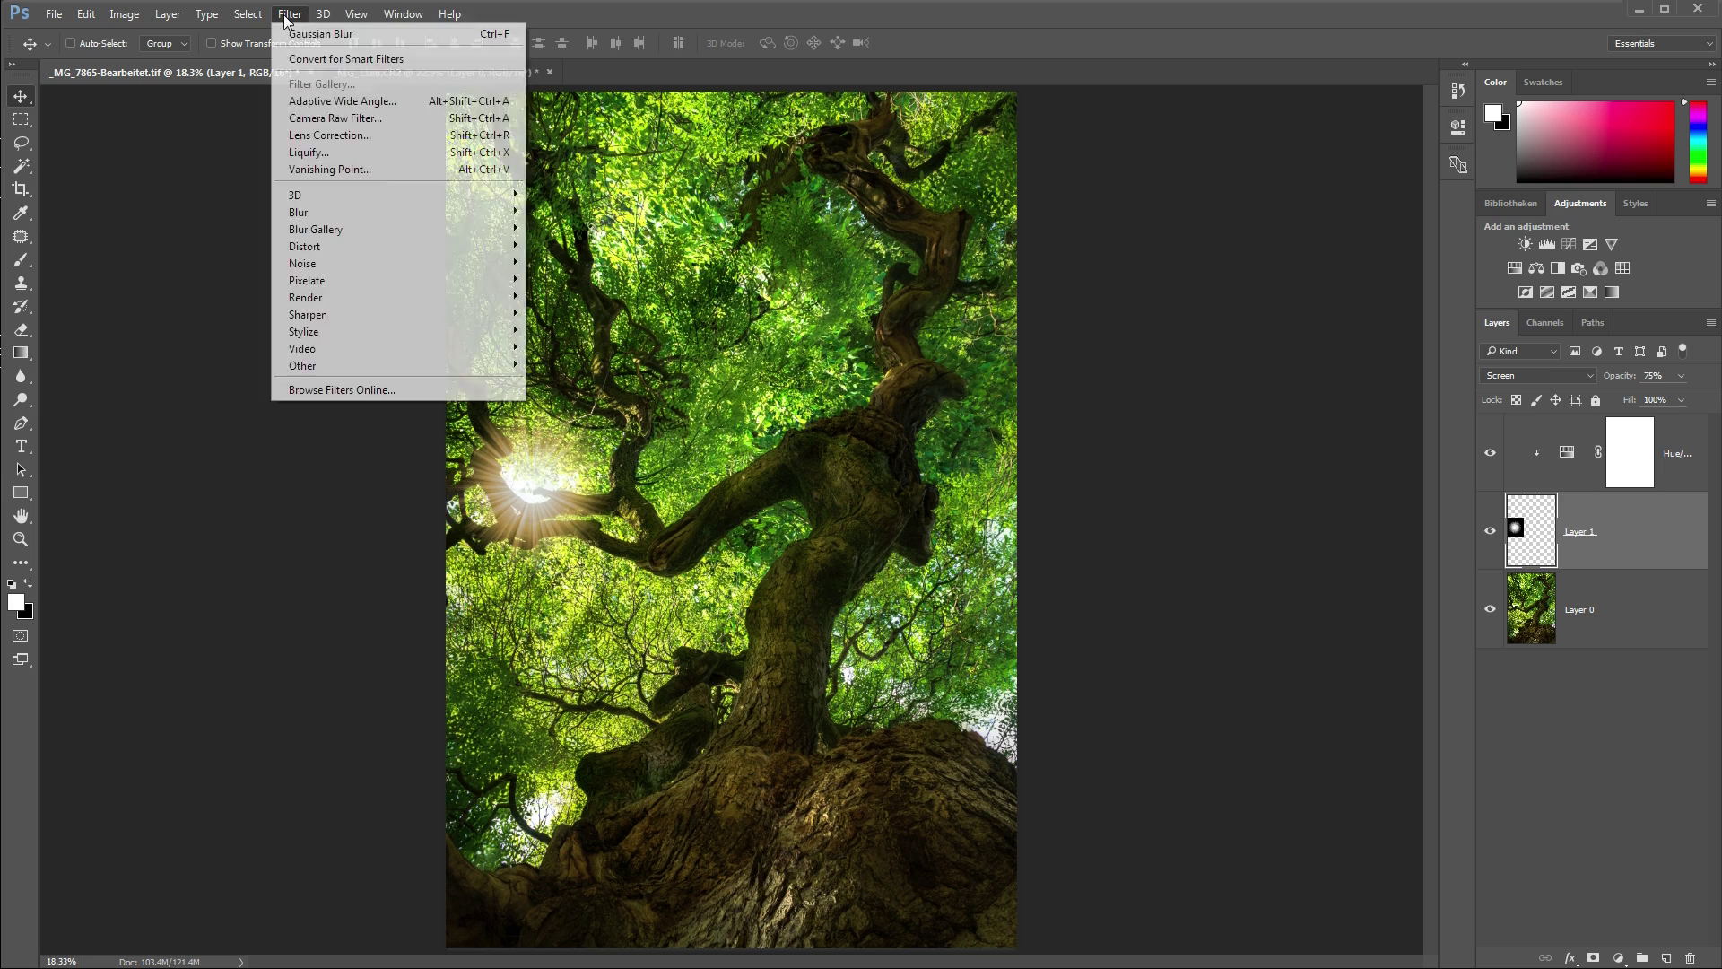
pyautogui.moveTo(381, 210)
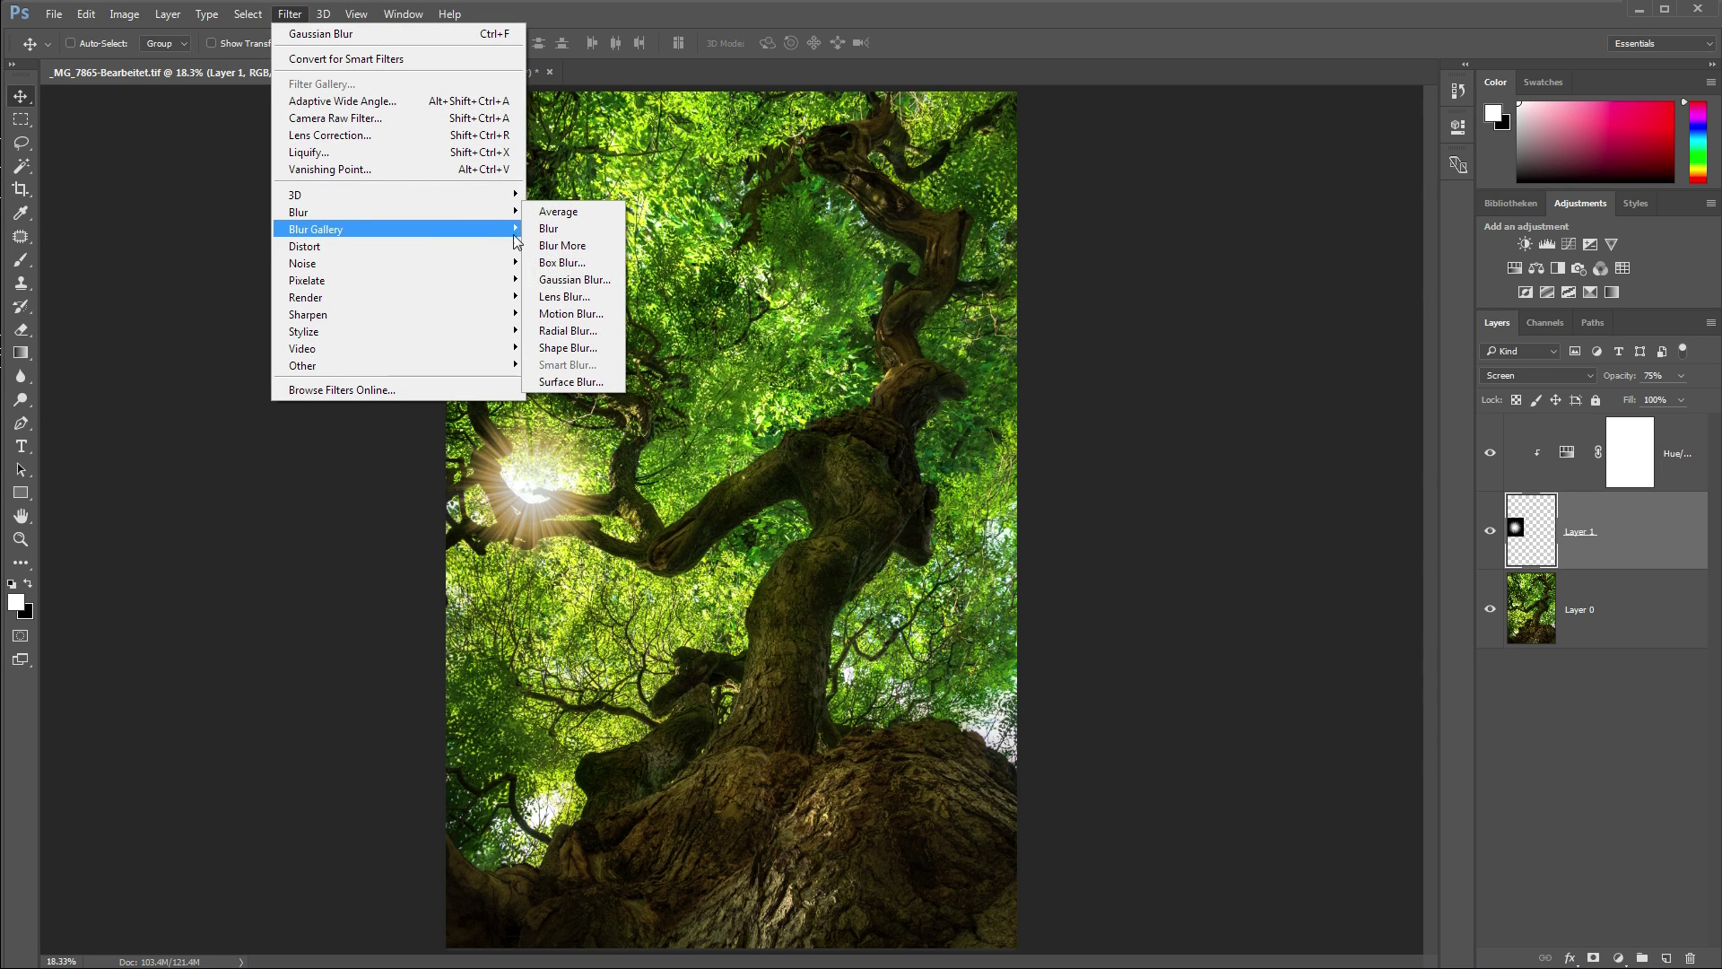
pyautogui.click(590, 282)
pyautogui.write('1.3')
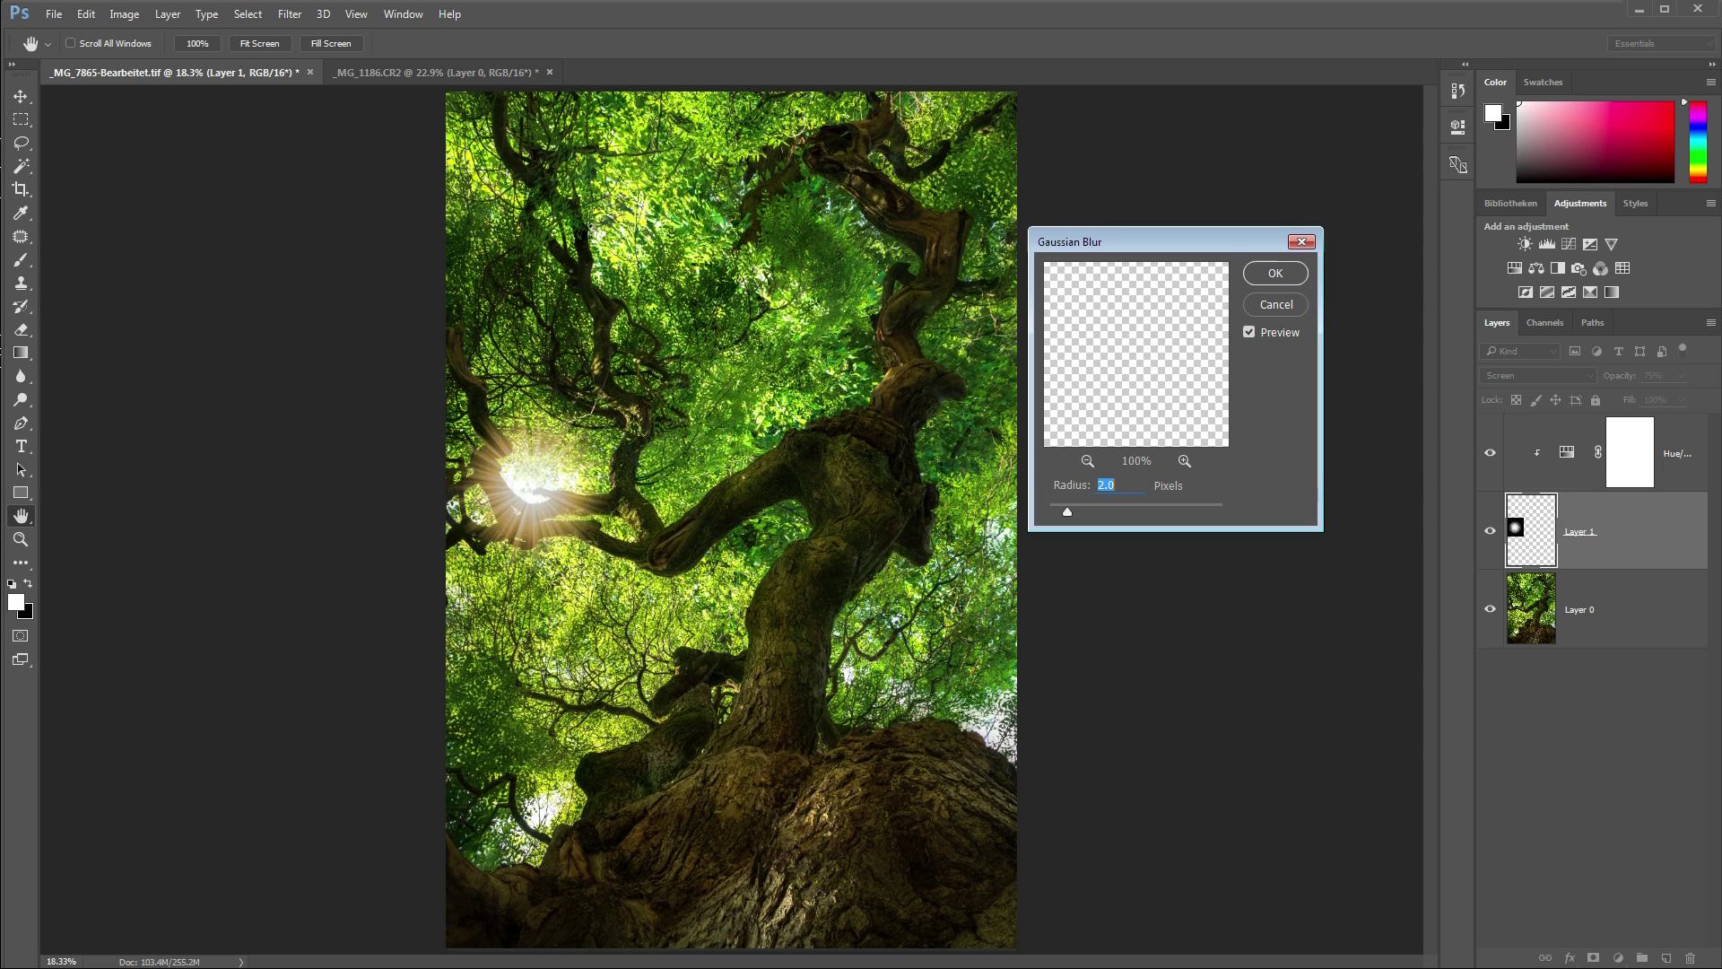
pyautogui.click(1275, 273)
pyautogui.hotkey('ctrl', '-')
pyautogui.hotkey('ctrl', '-')
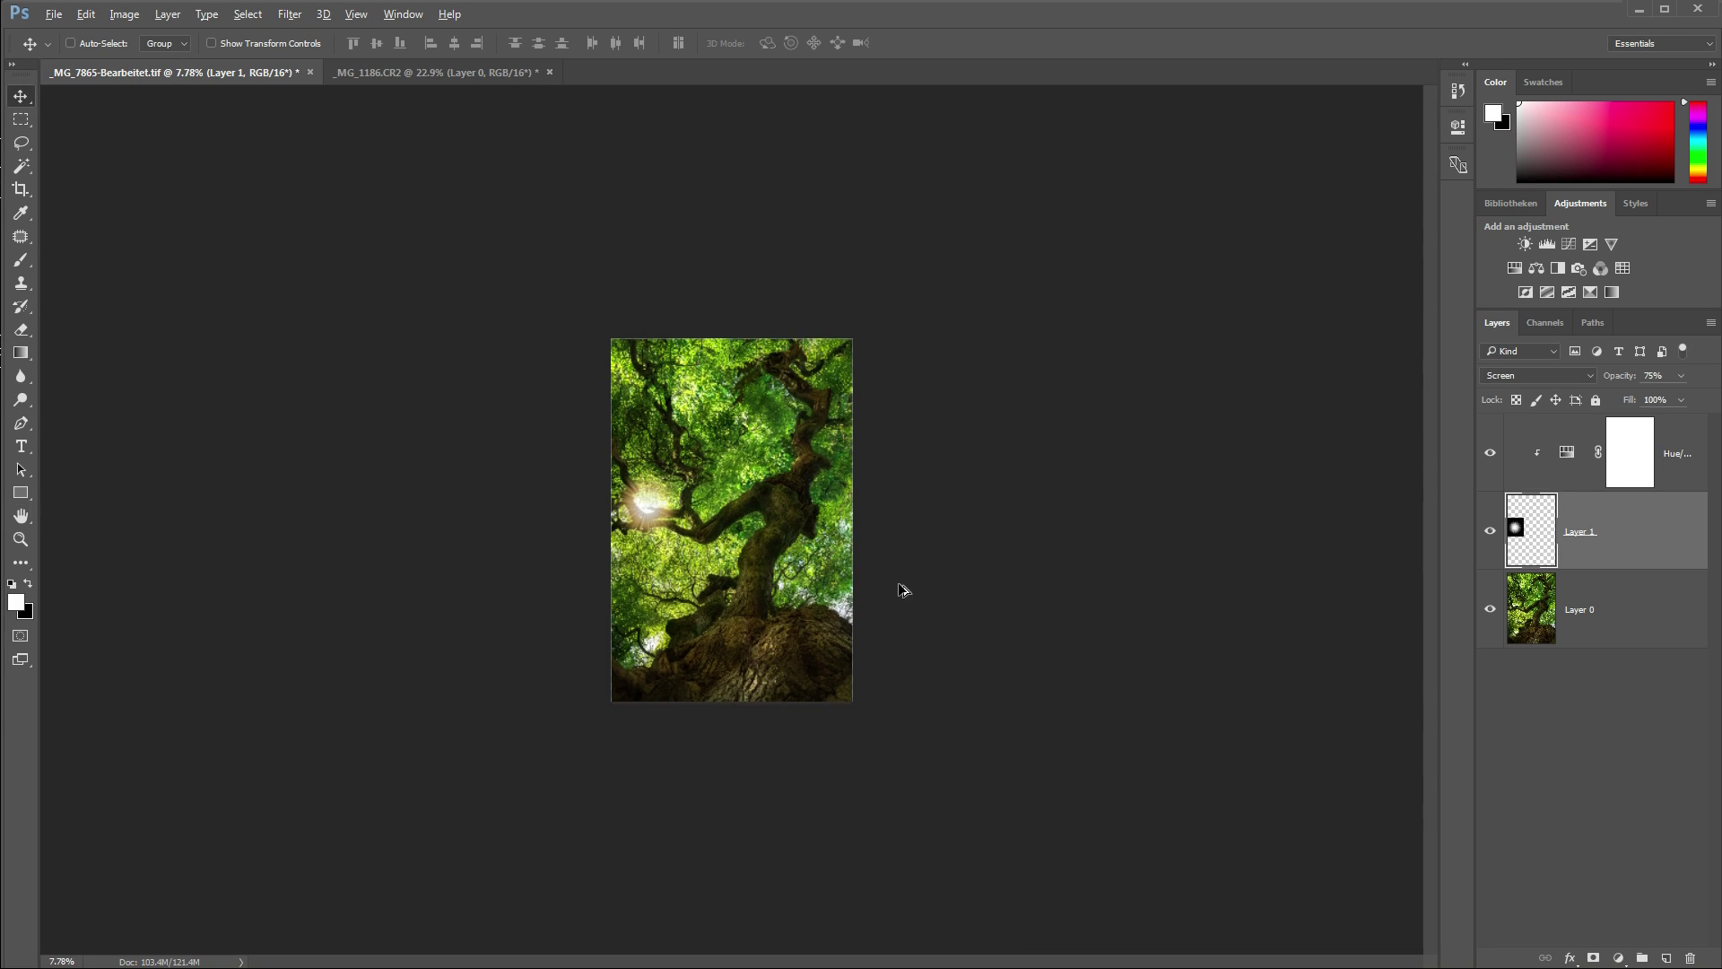
pyautogui.hotkey('ctrl', '+')
pyautogui.hotkey('ctrl', '+')
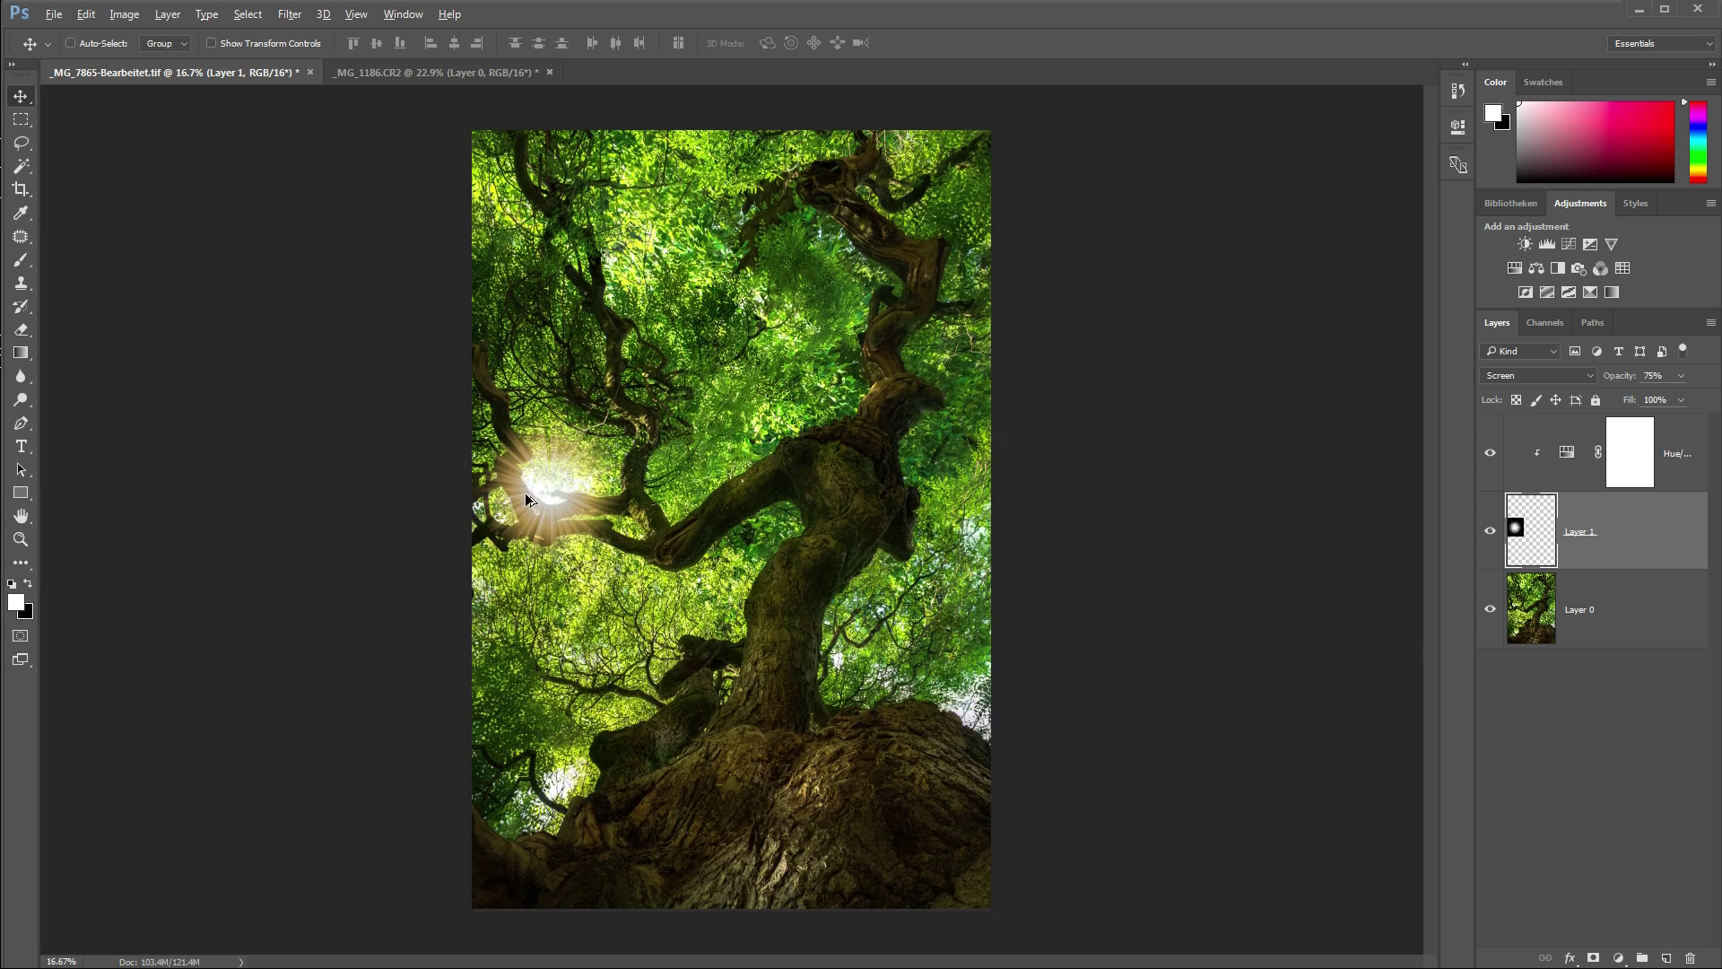
# - Shrink the starburst around the sun gap and toggle its visibility to compare
pyautogui.hotkey('ctrl', 't')
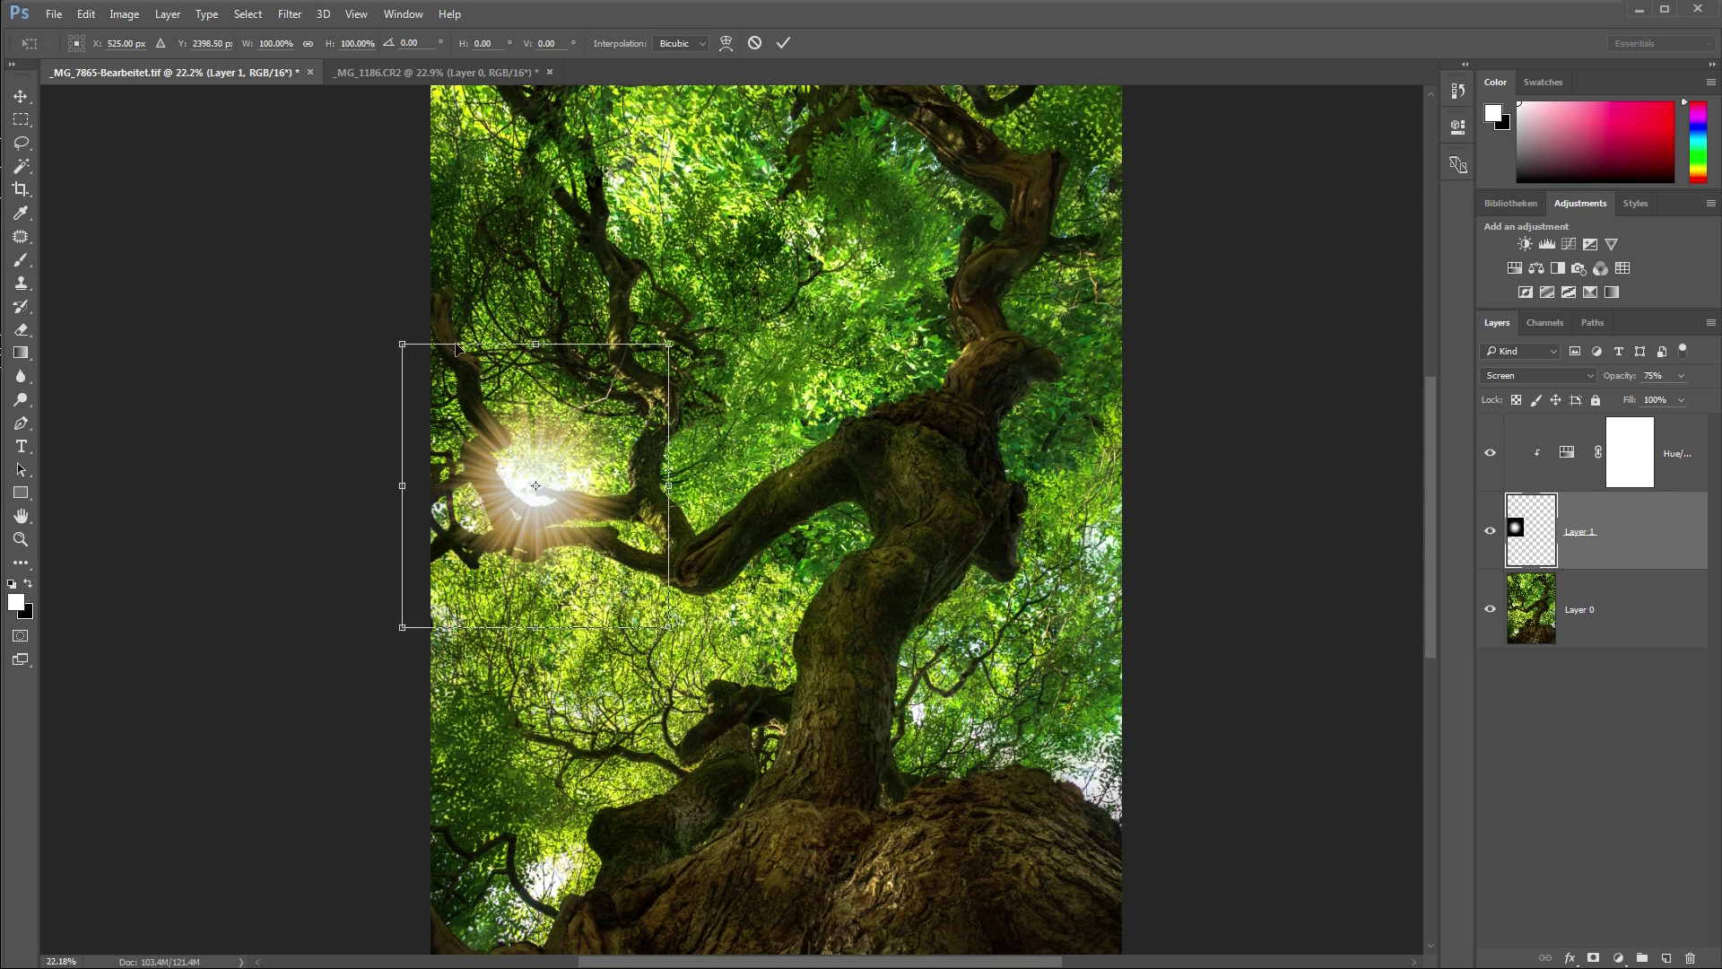
pyautogui.moveTo(402, 342); pyautogui.dragTo(435, 389)
pyautogui.press('Return')
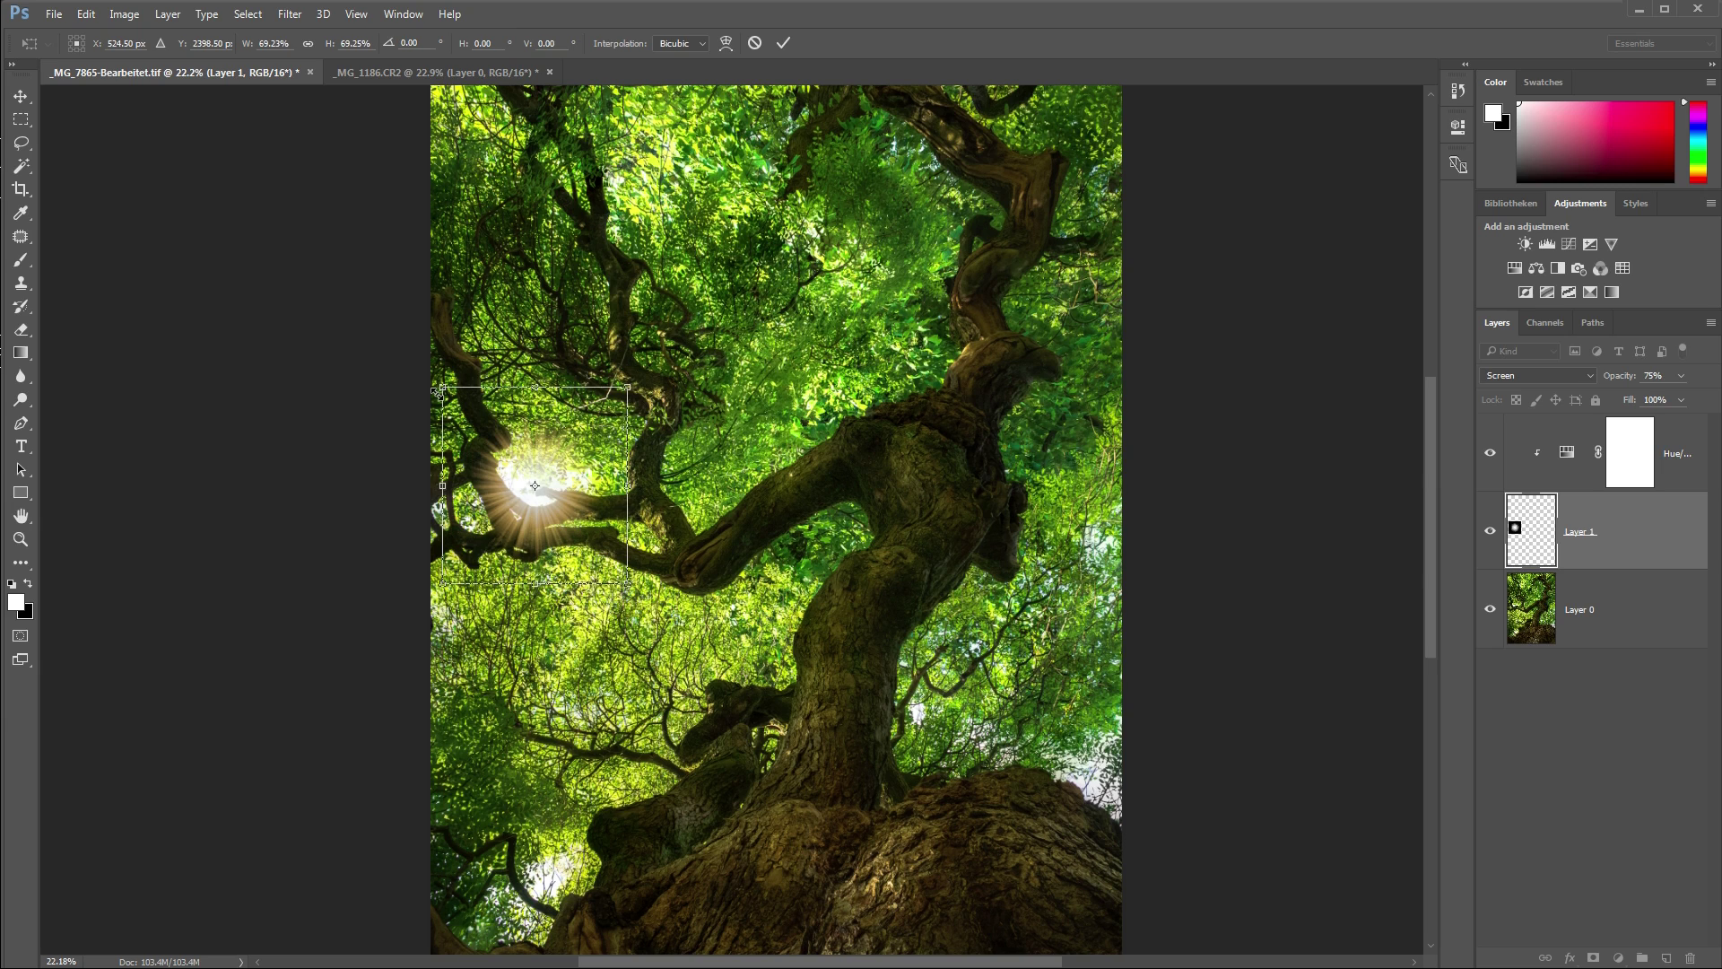
pyautogui.scroll(-4, 721, 510)
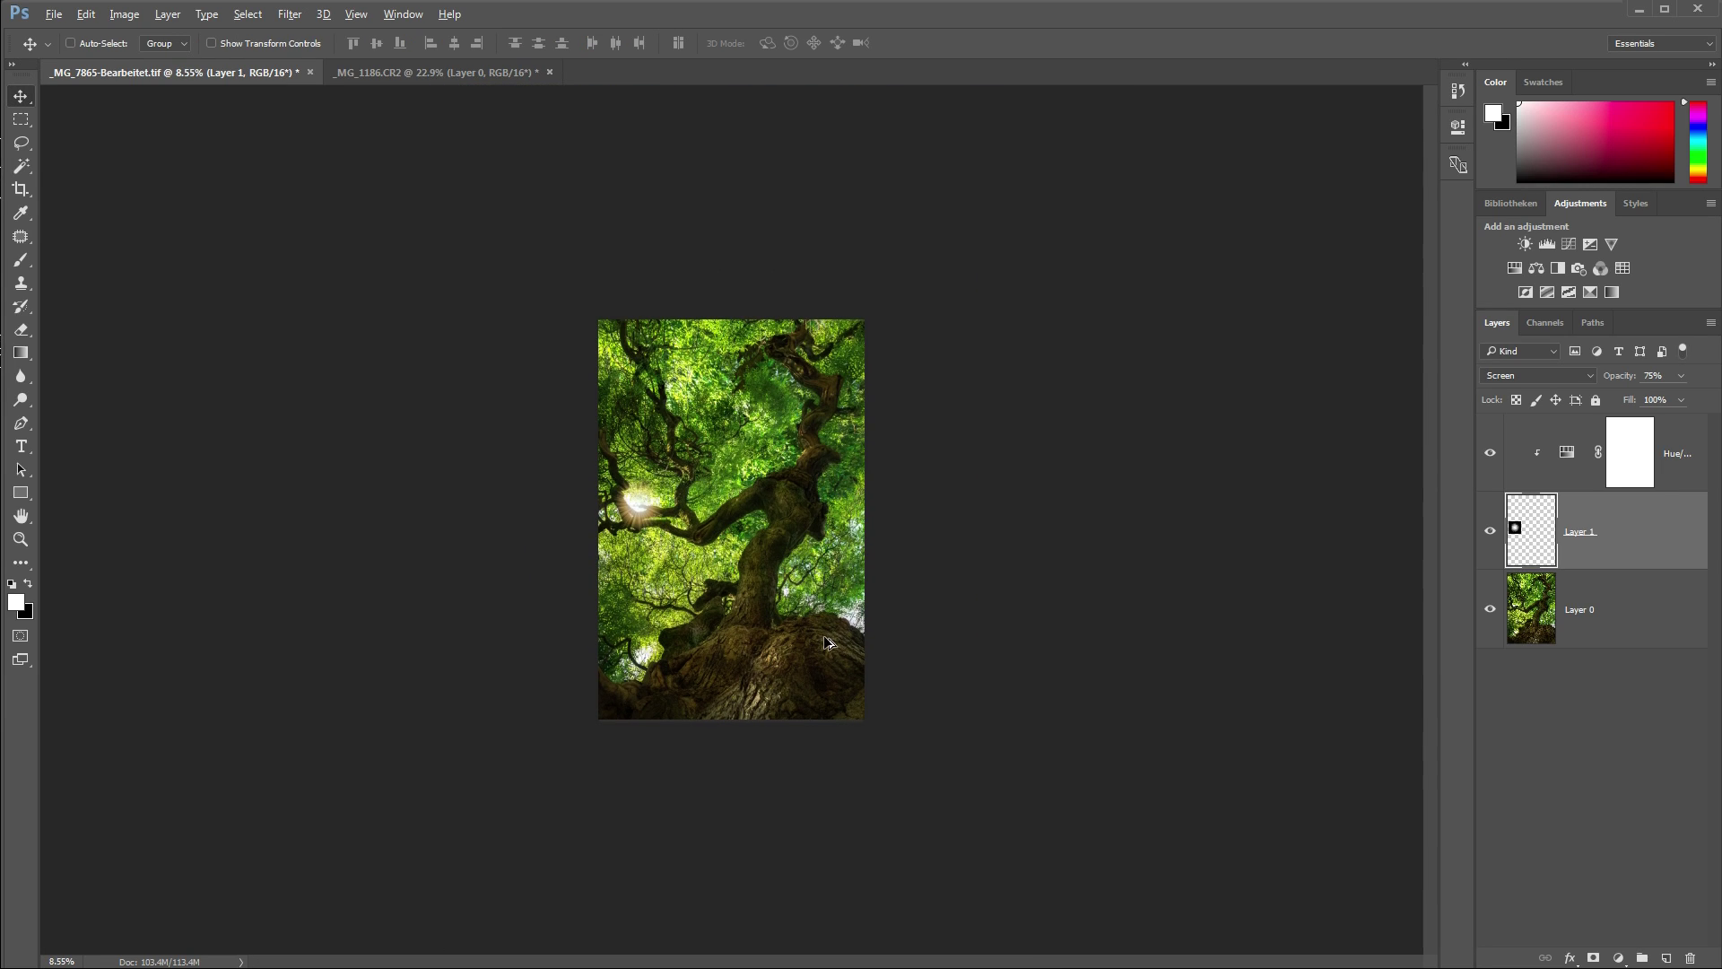
pyautogui.scroll(2, 966, 660)
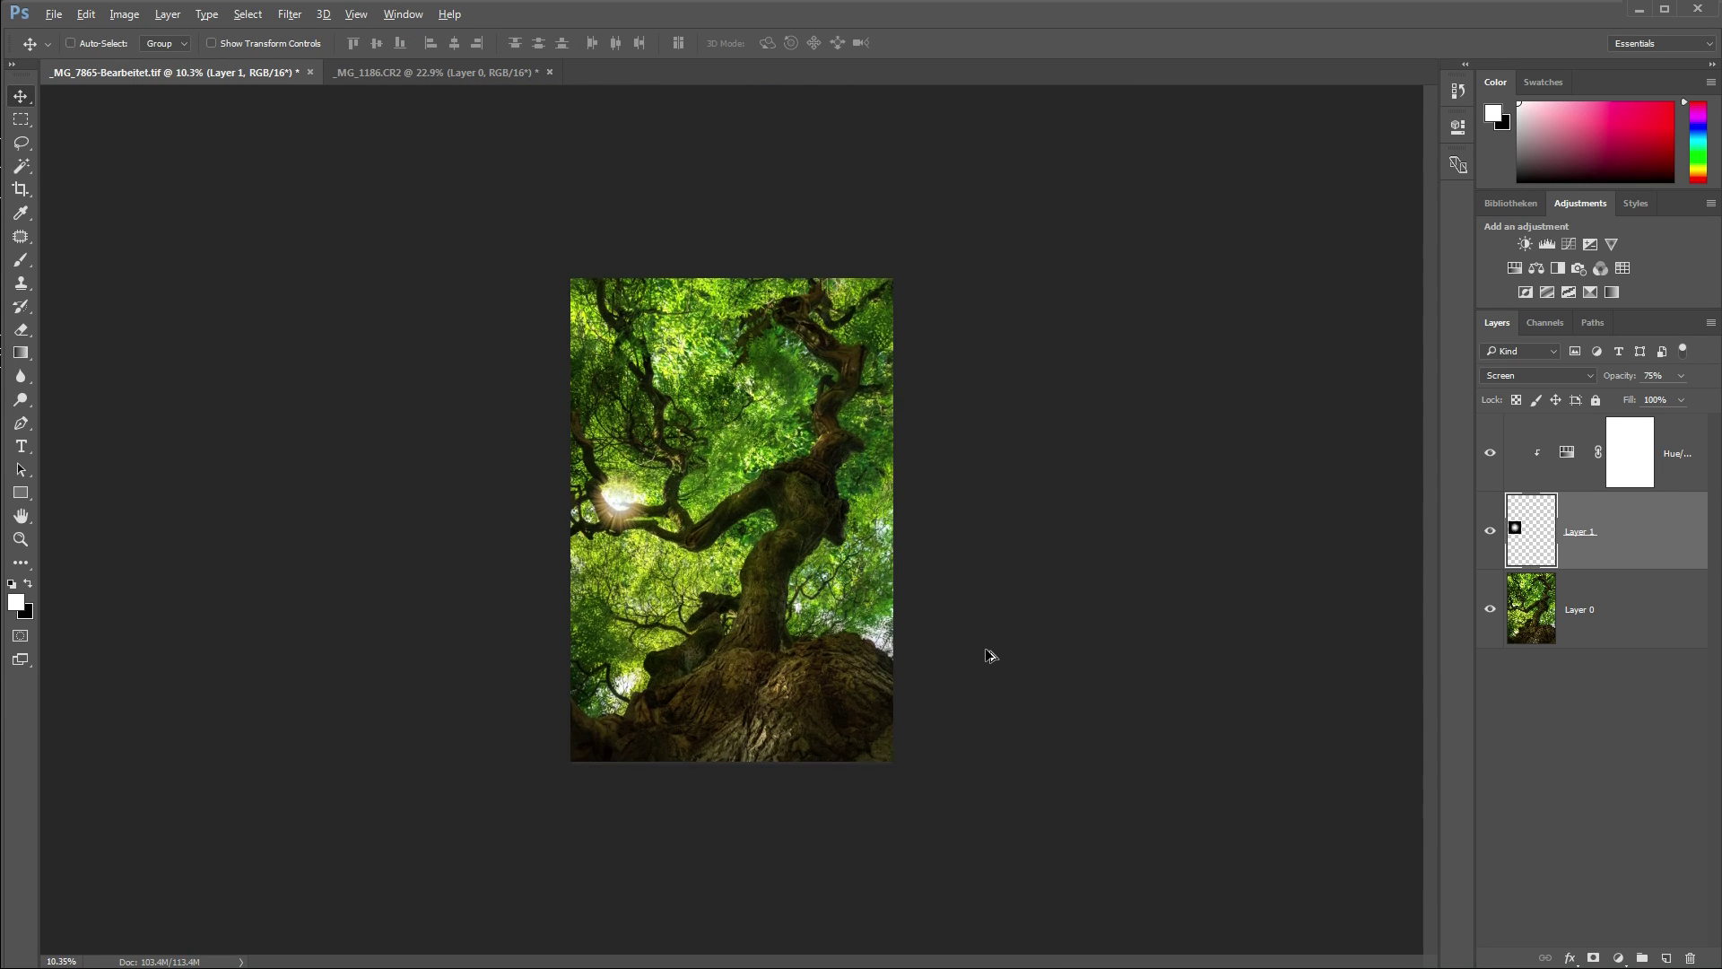
pyautogui.click(1491, 531)
pyautogui.click(1490, 531)
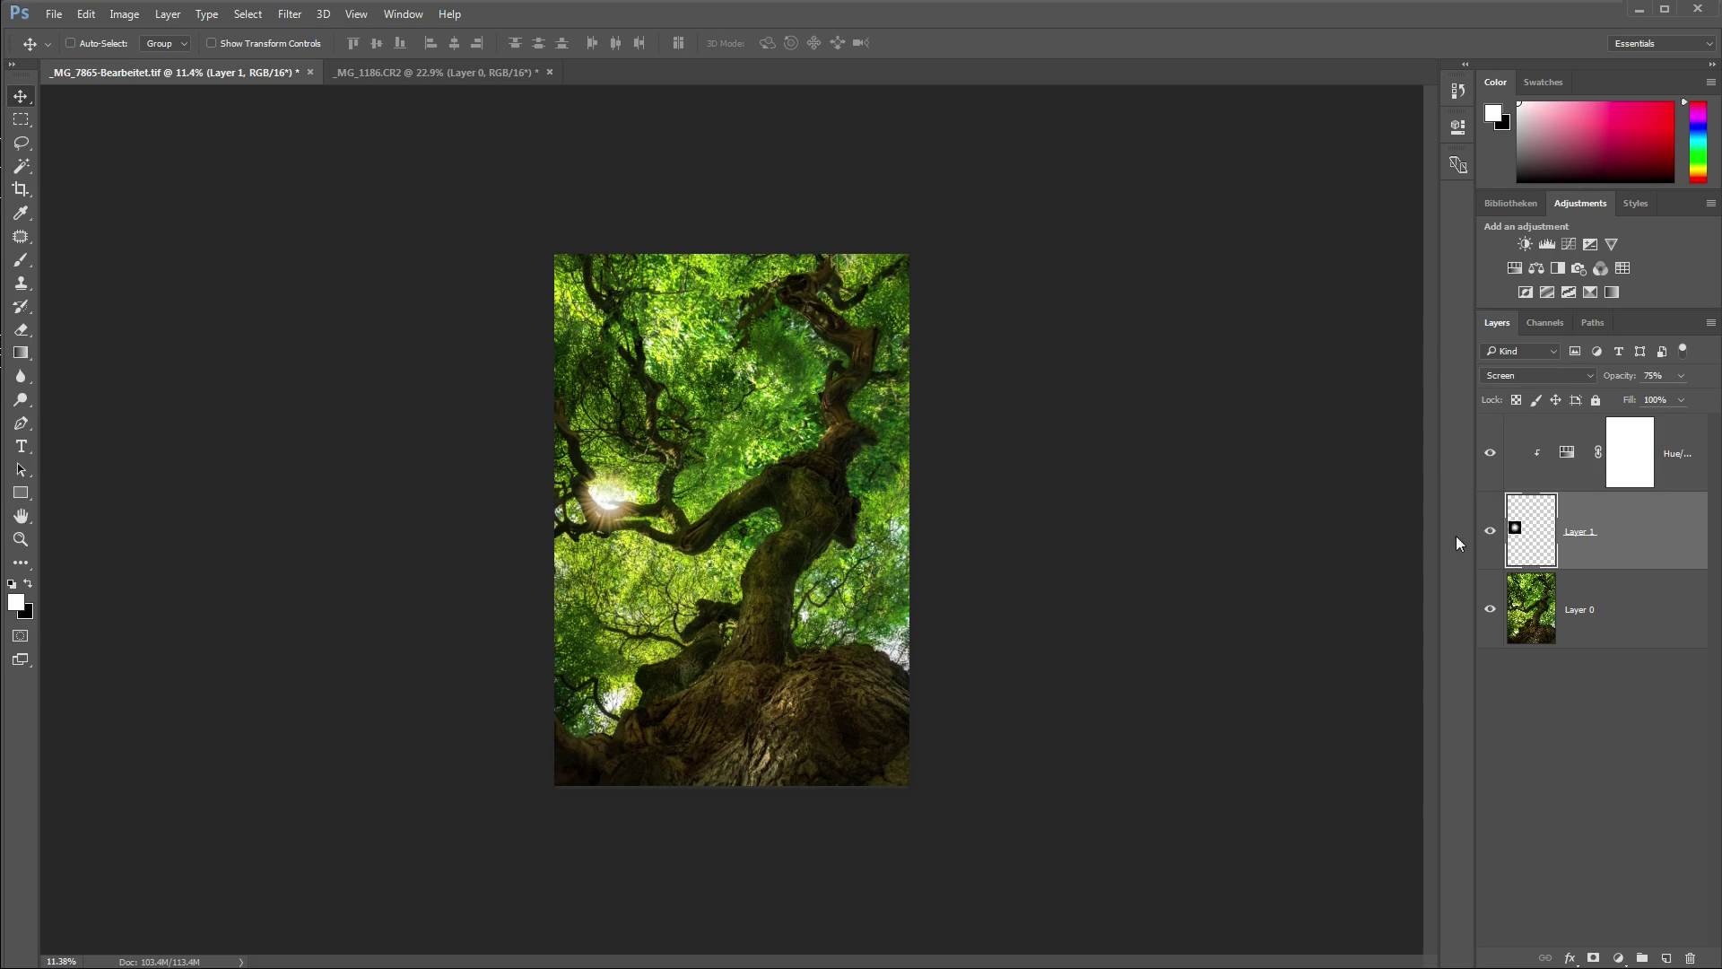
pyautogui.scroll(2, 931, 609)
pyautogui.scroll(3, 519, 508)
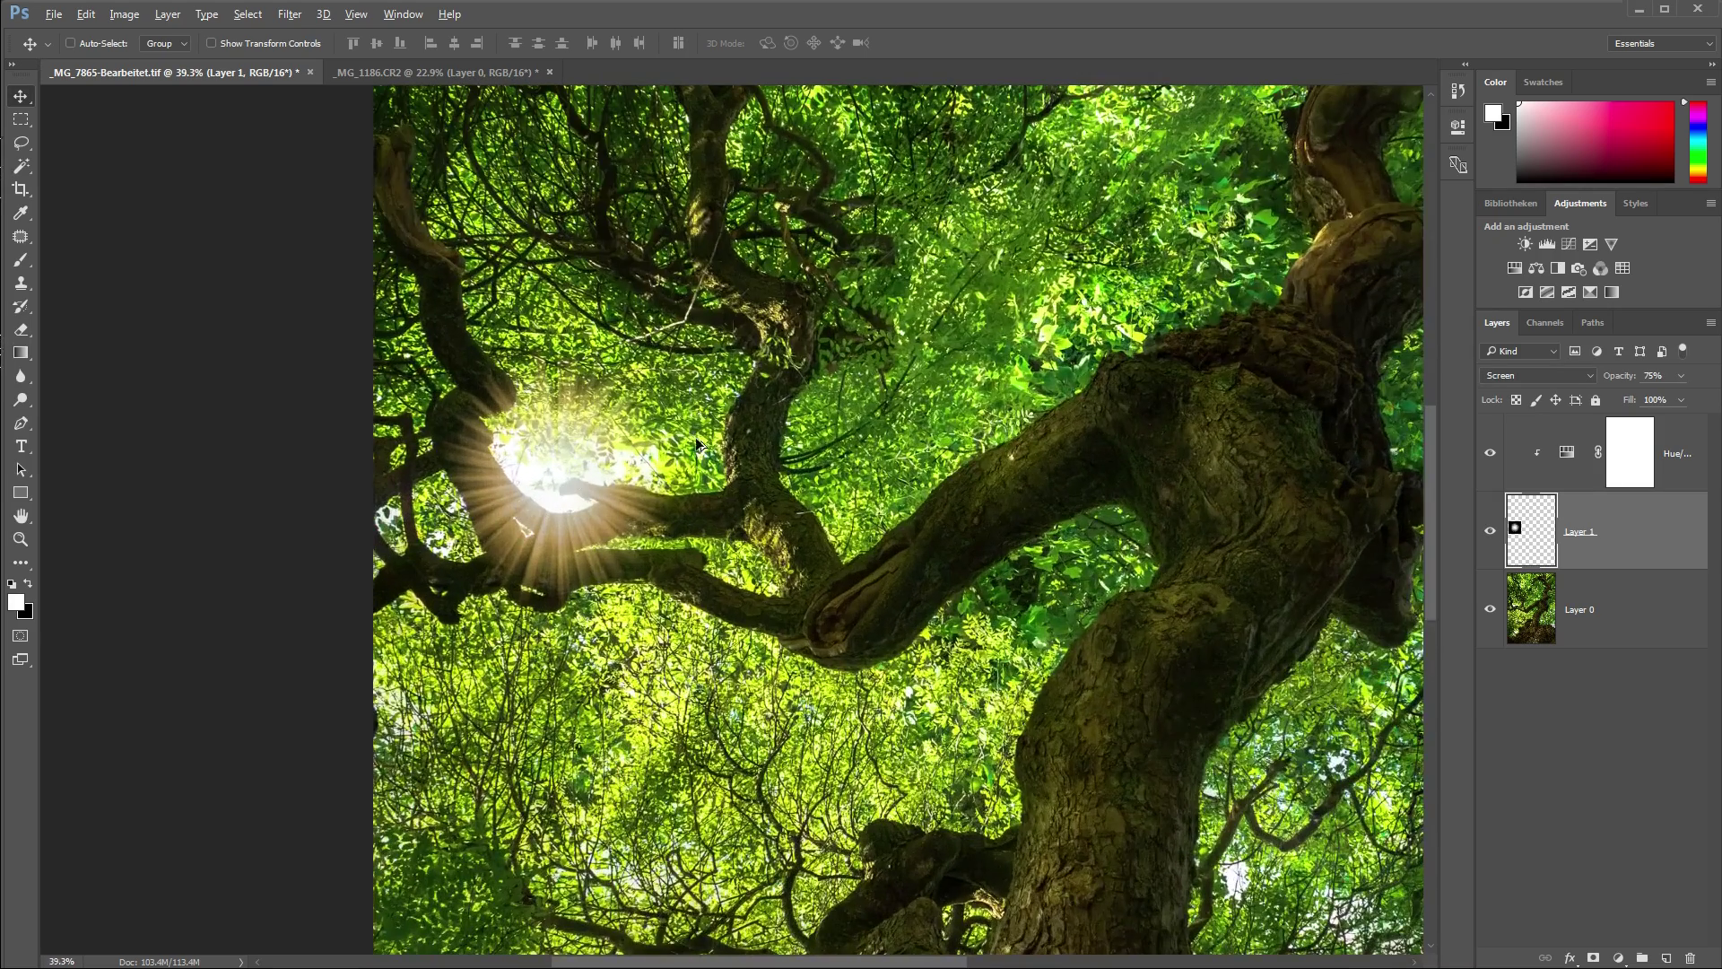
pyautogui.scroll(-4, 808, 415)
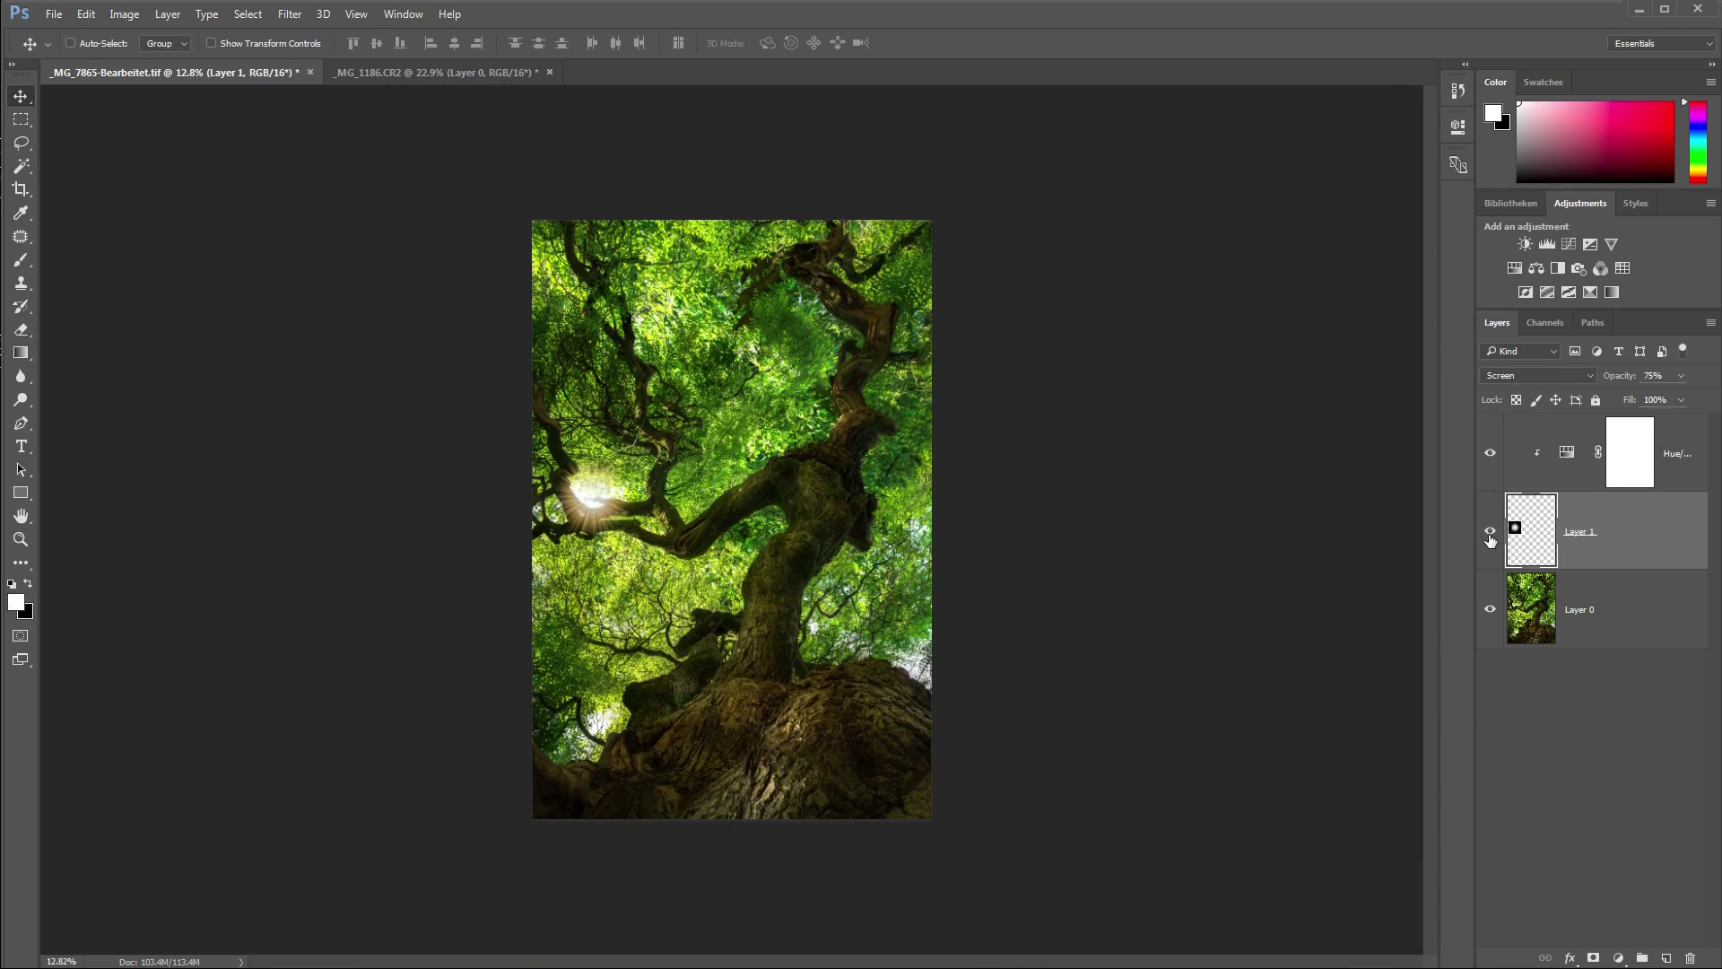
pyautogui.click(1491, 533)
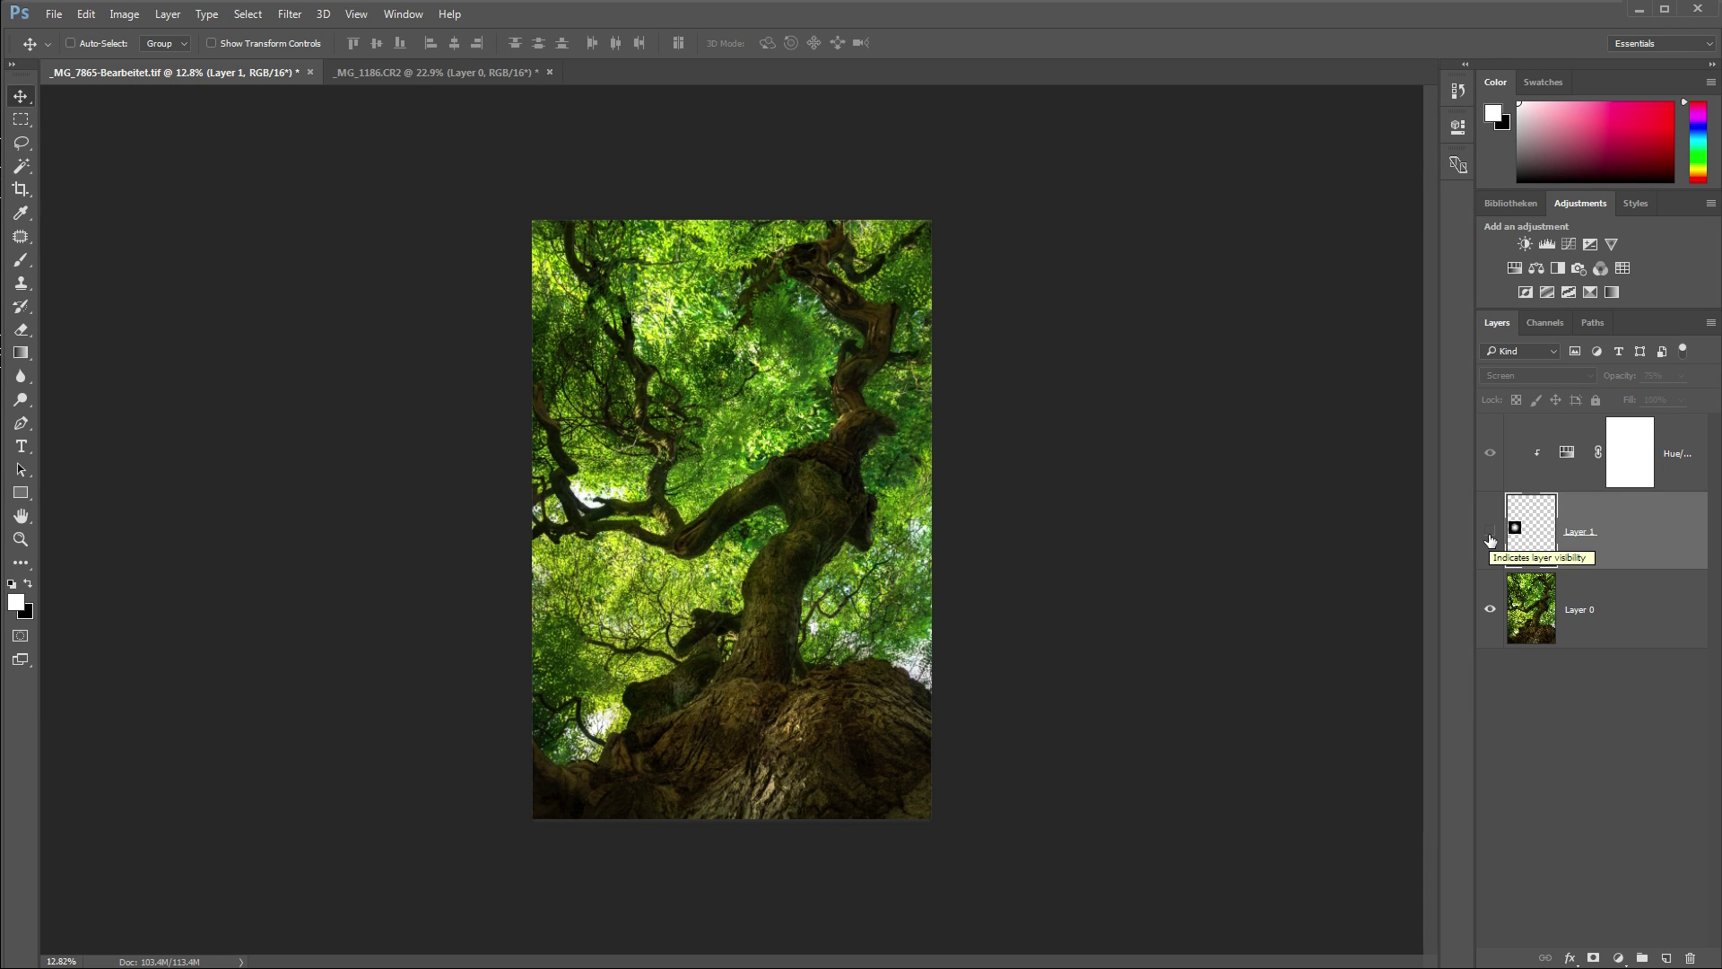
pyautogui.click(1491, 534)
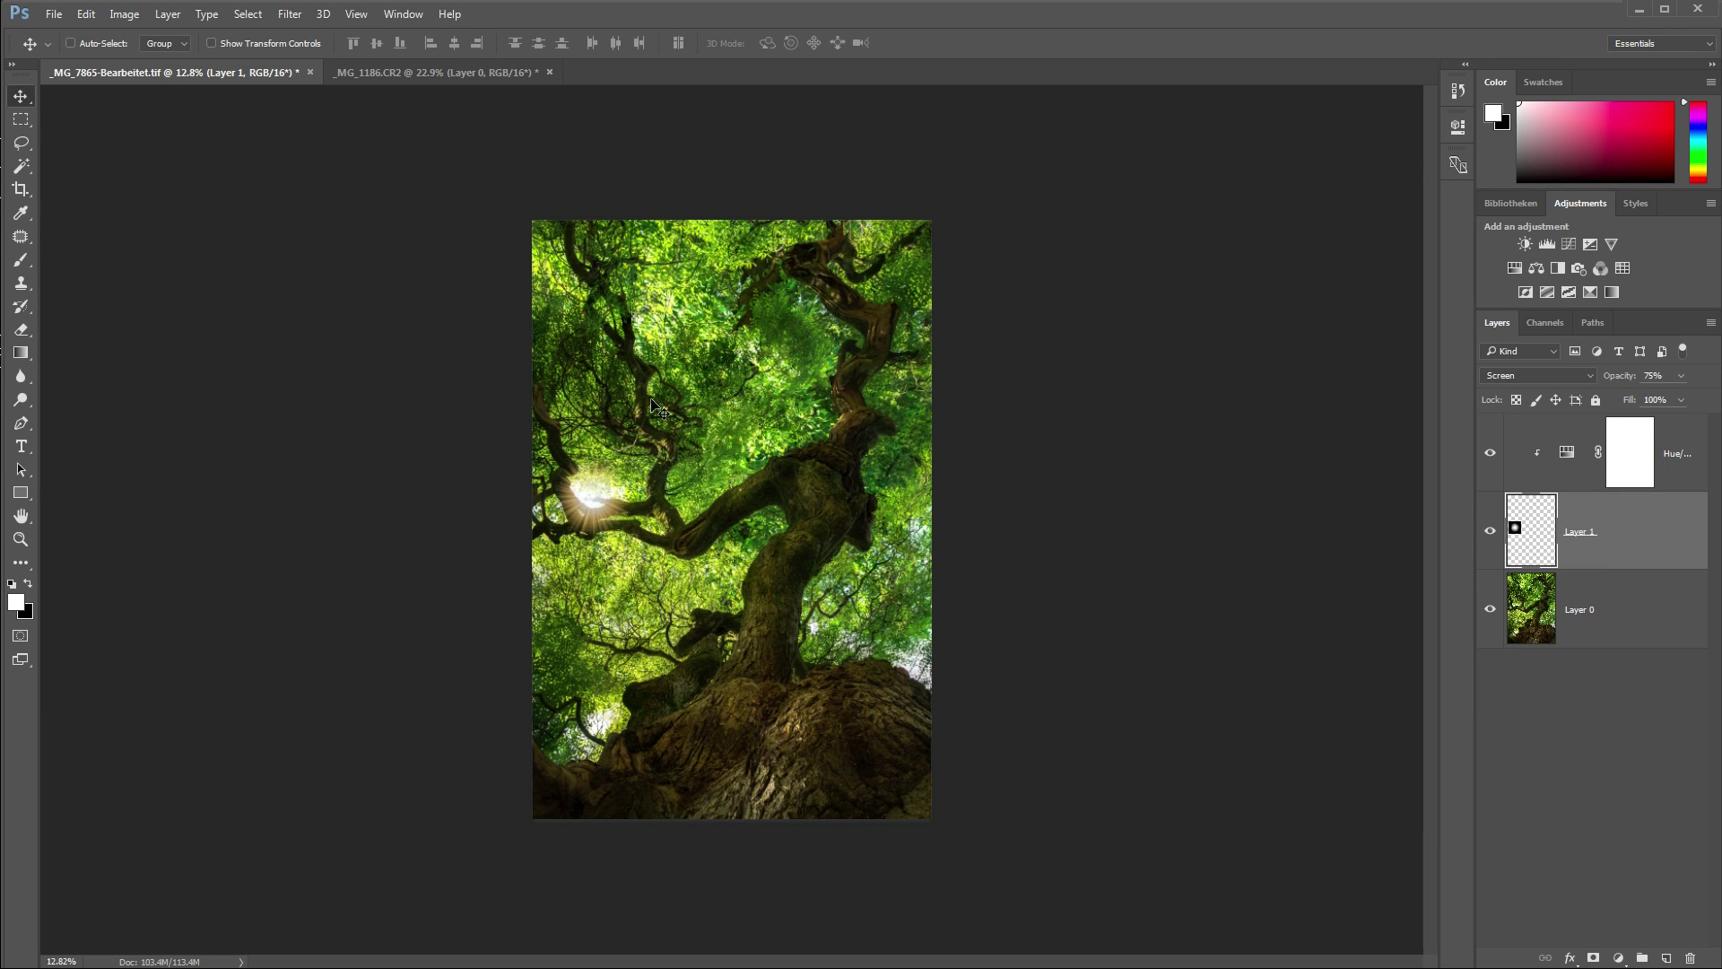
pyautogui.scroll(2, 537, 429)
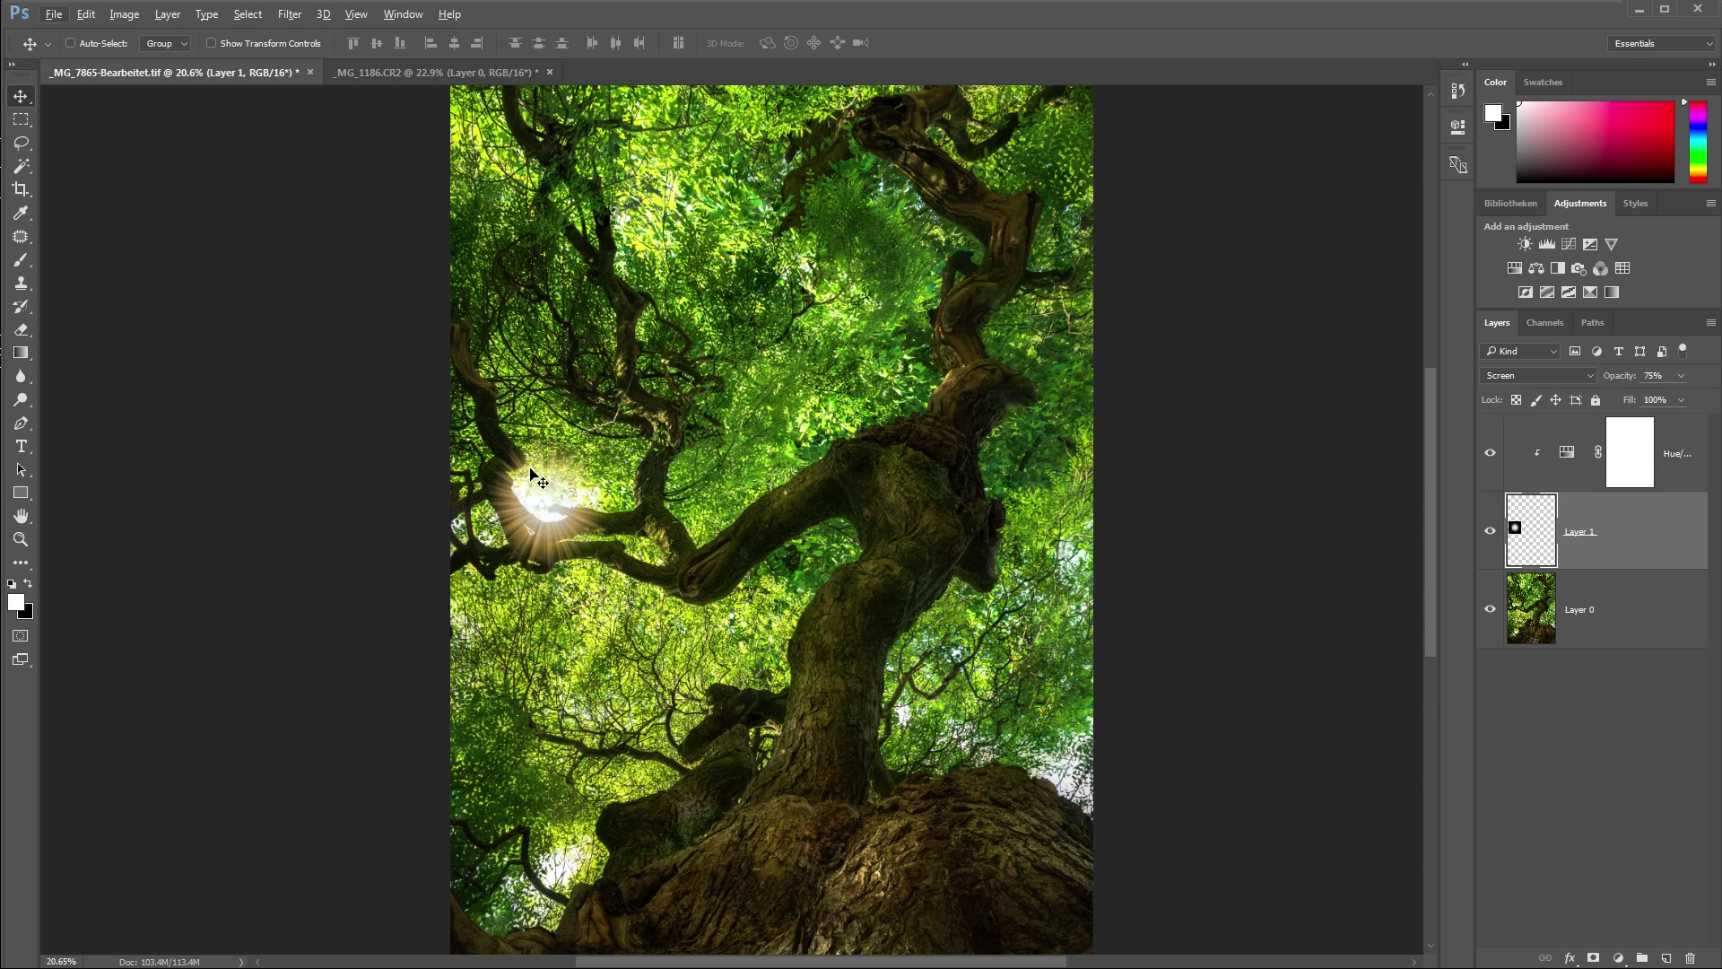
# - Shrink the starburst to about 70%, duplicate it, and bring up _MG_1186.CR2
pyautogui.hotkey('ctrl', 't')
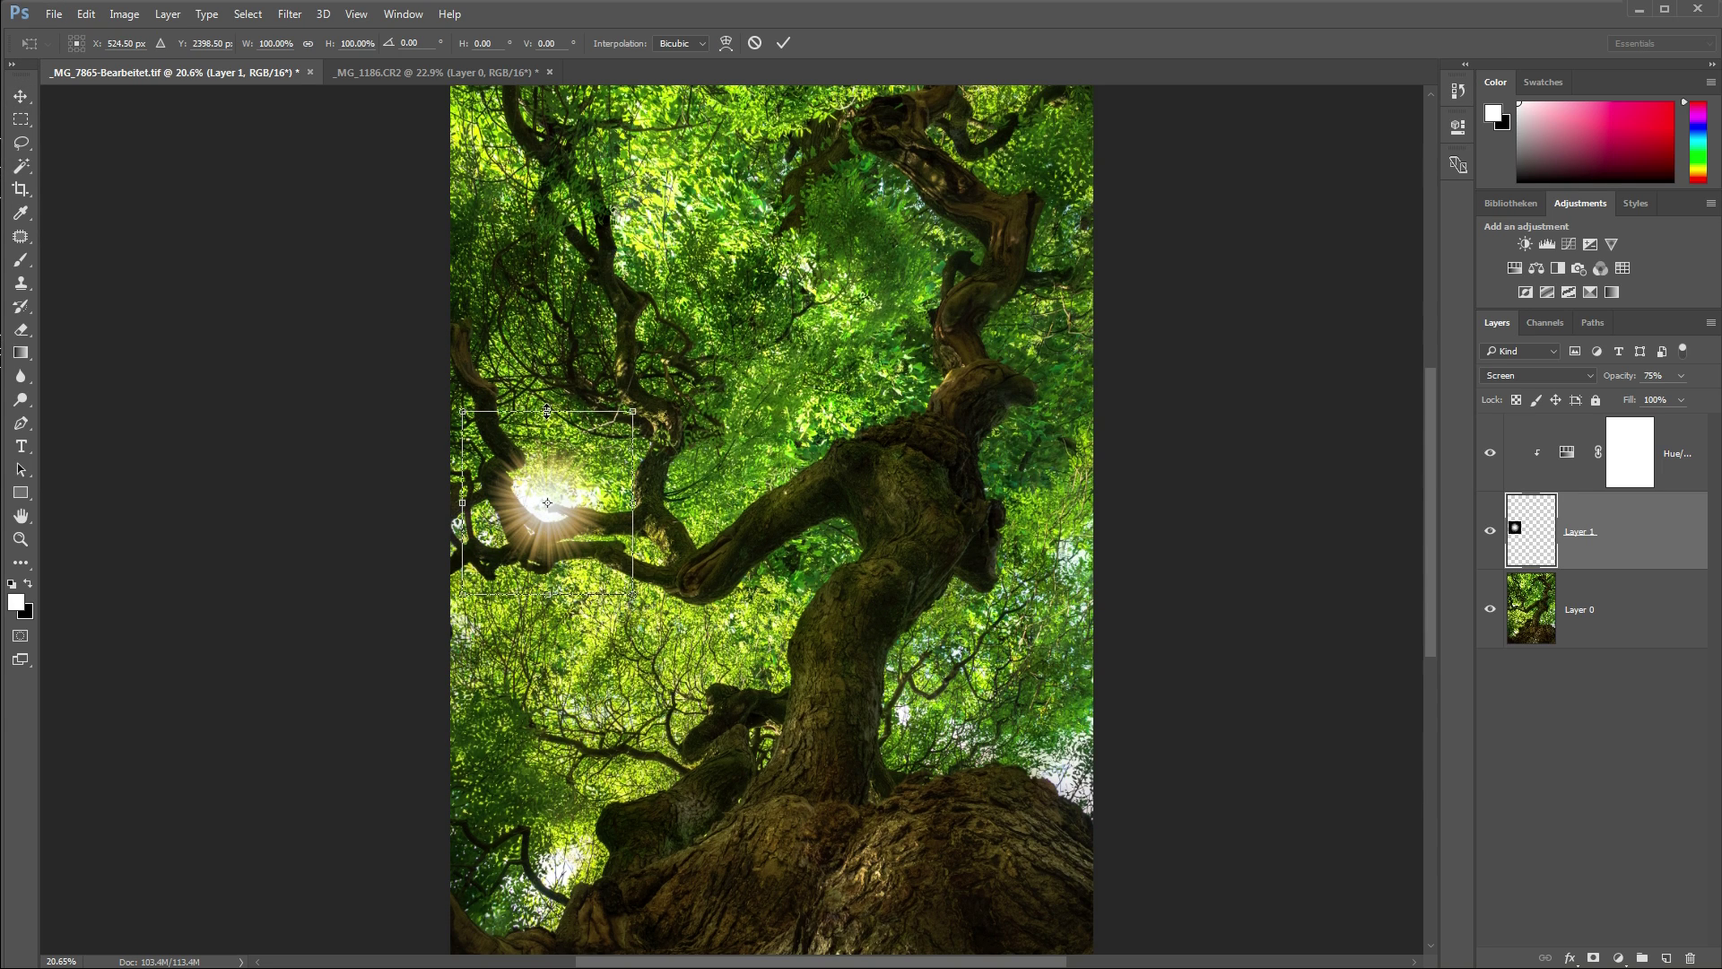
pyautogui.moveTo(463, 411); pyautogui.dragTo(485, 443)
pyautogui.press('Return')
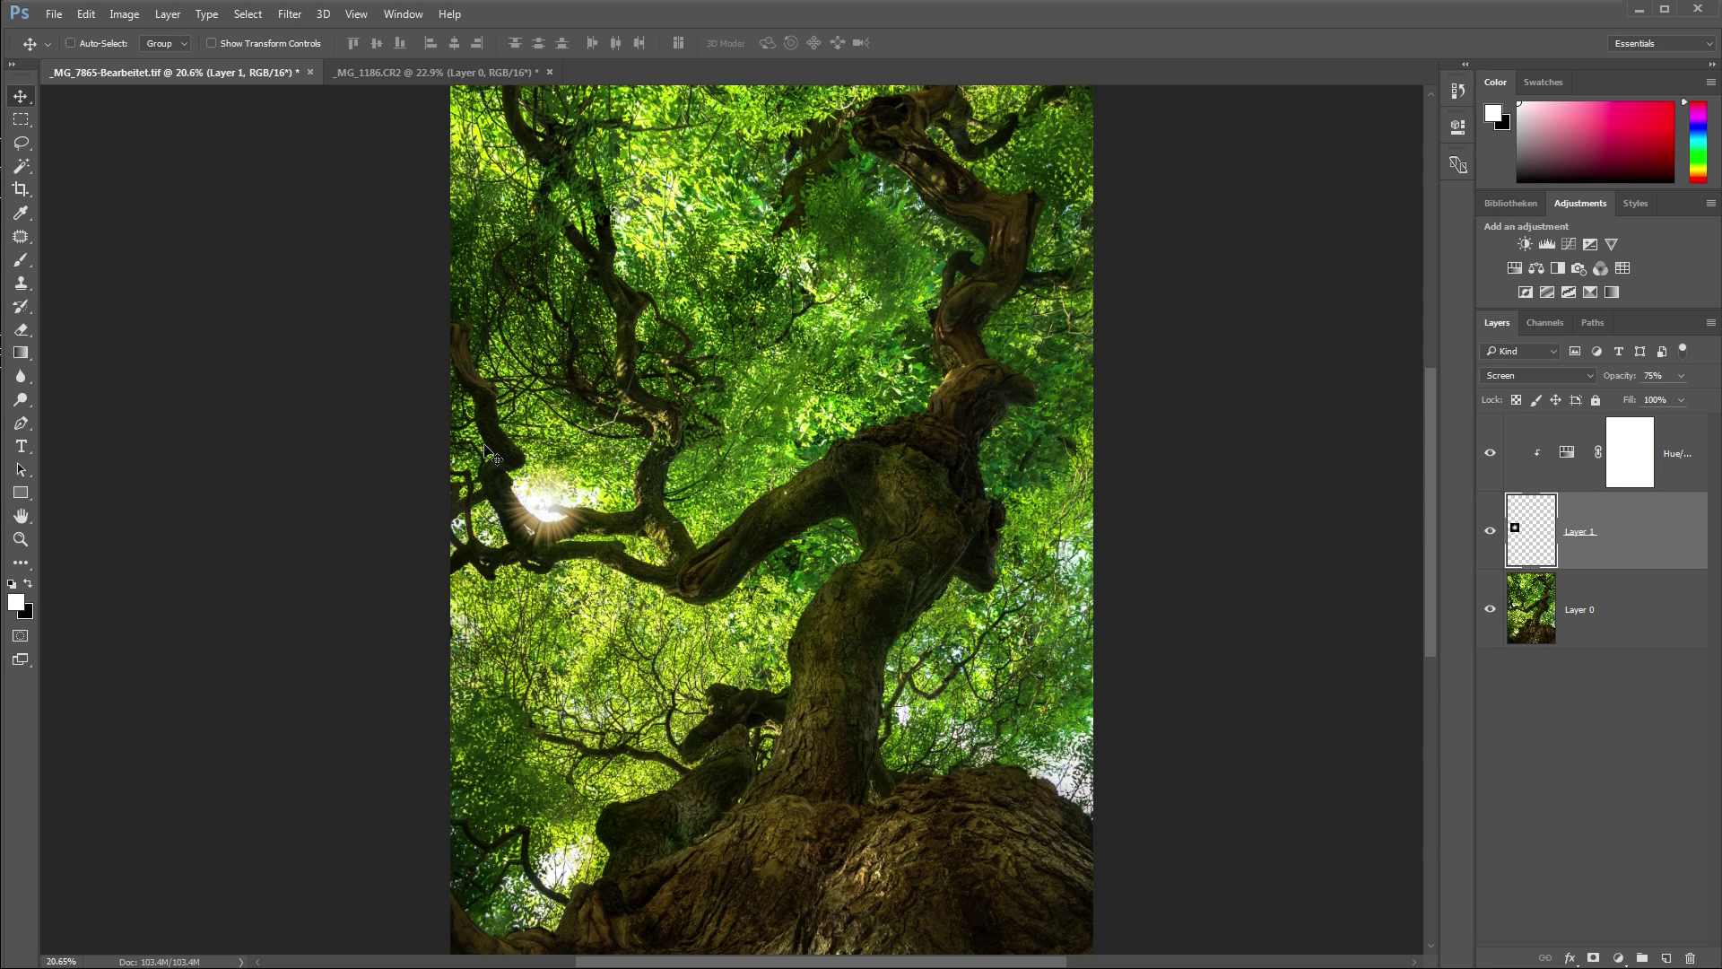
pyautogui.scroll(-3, 834, 453)
pyautogui.click(1489, 531)
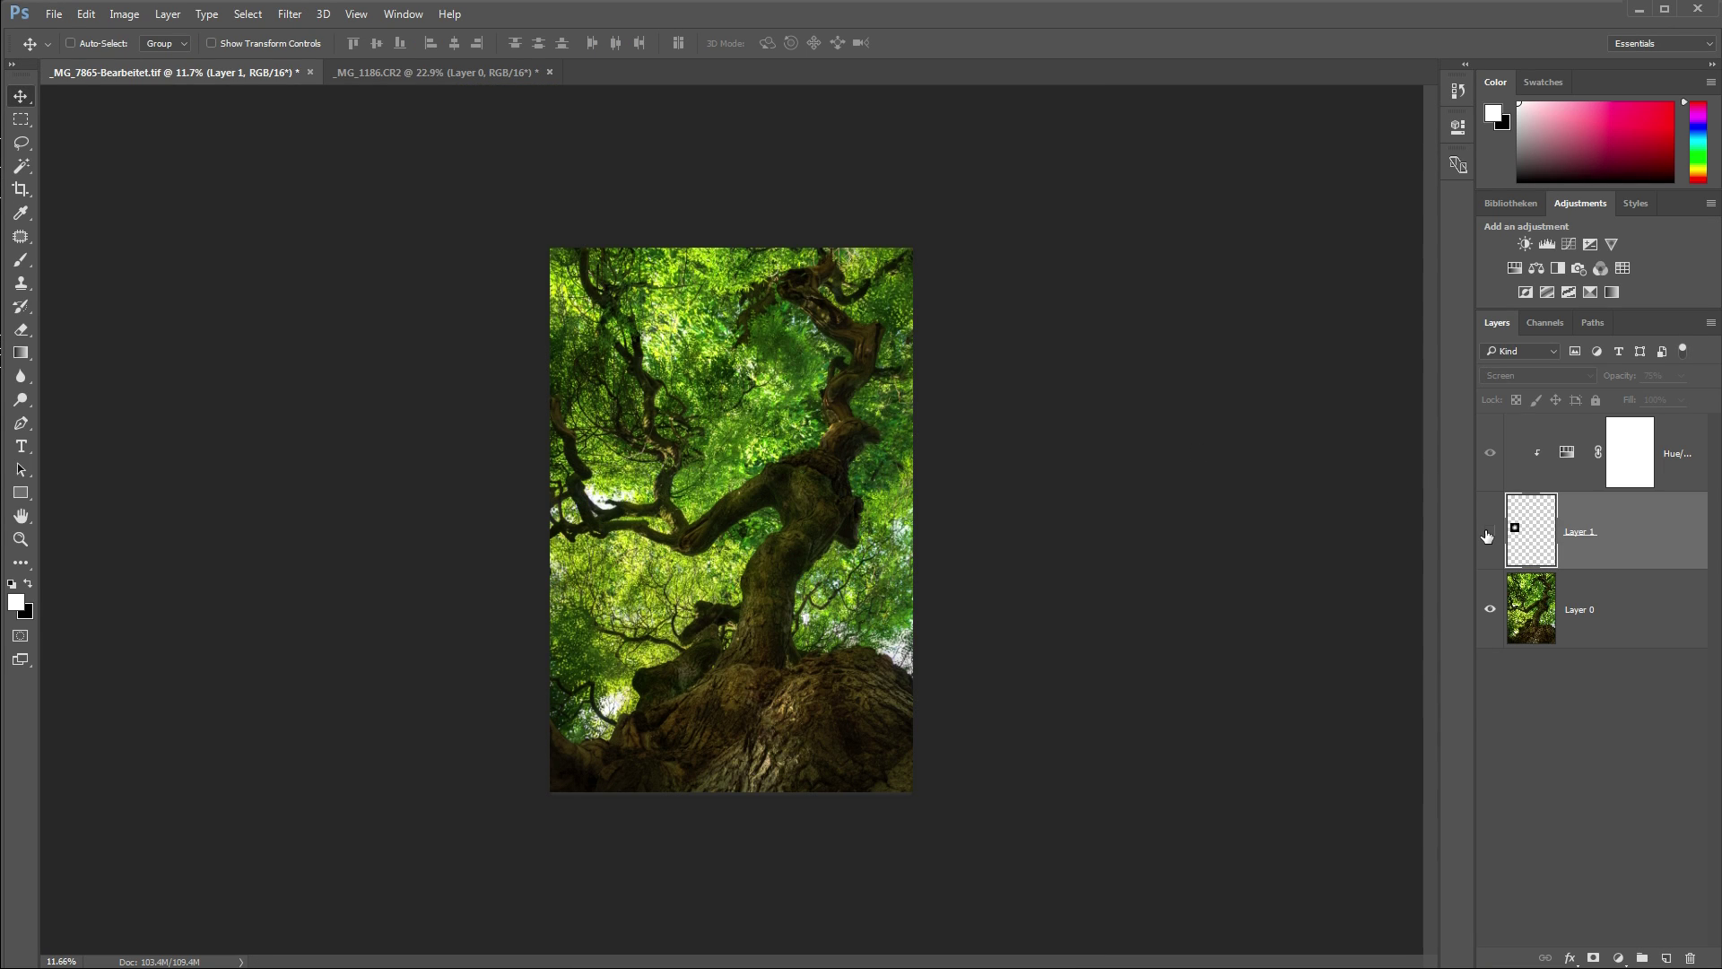
pyautogui.click(1489, 532)
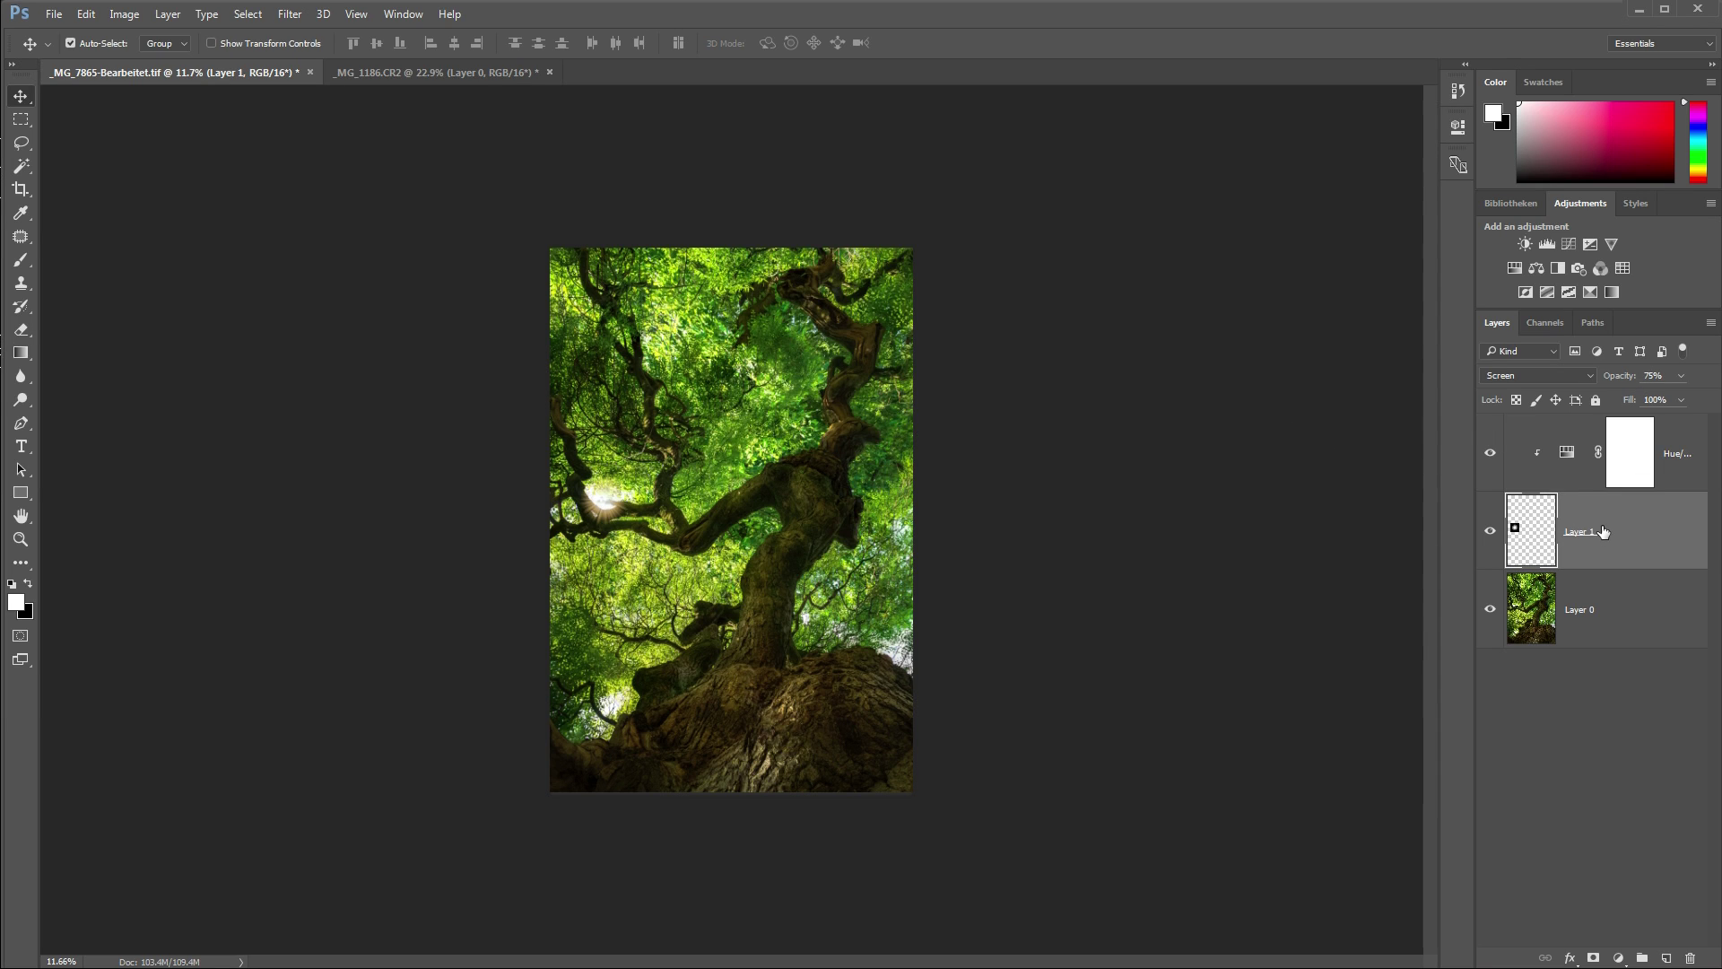
pyautogui.hotkey('ctrl', 'j')
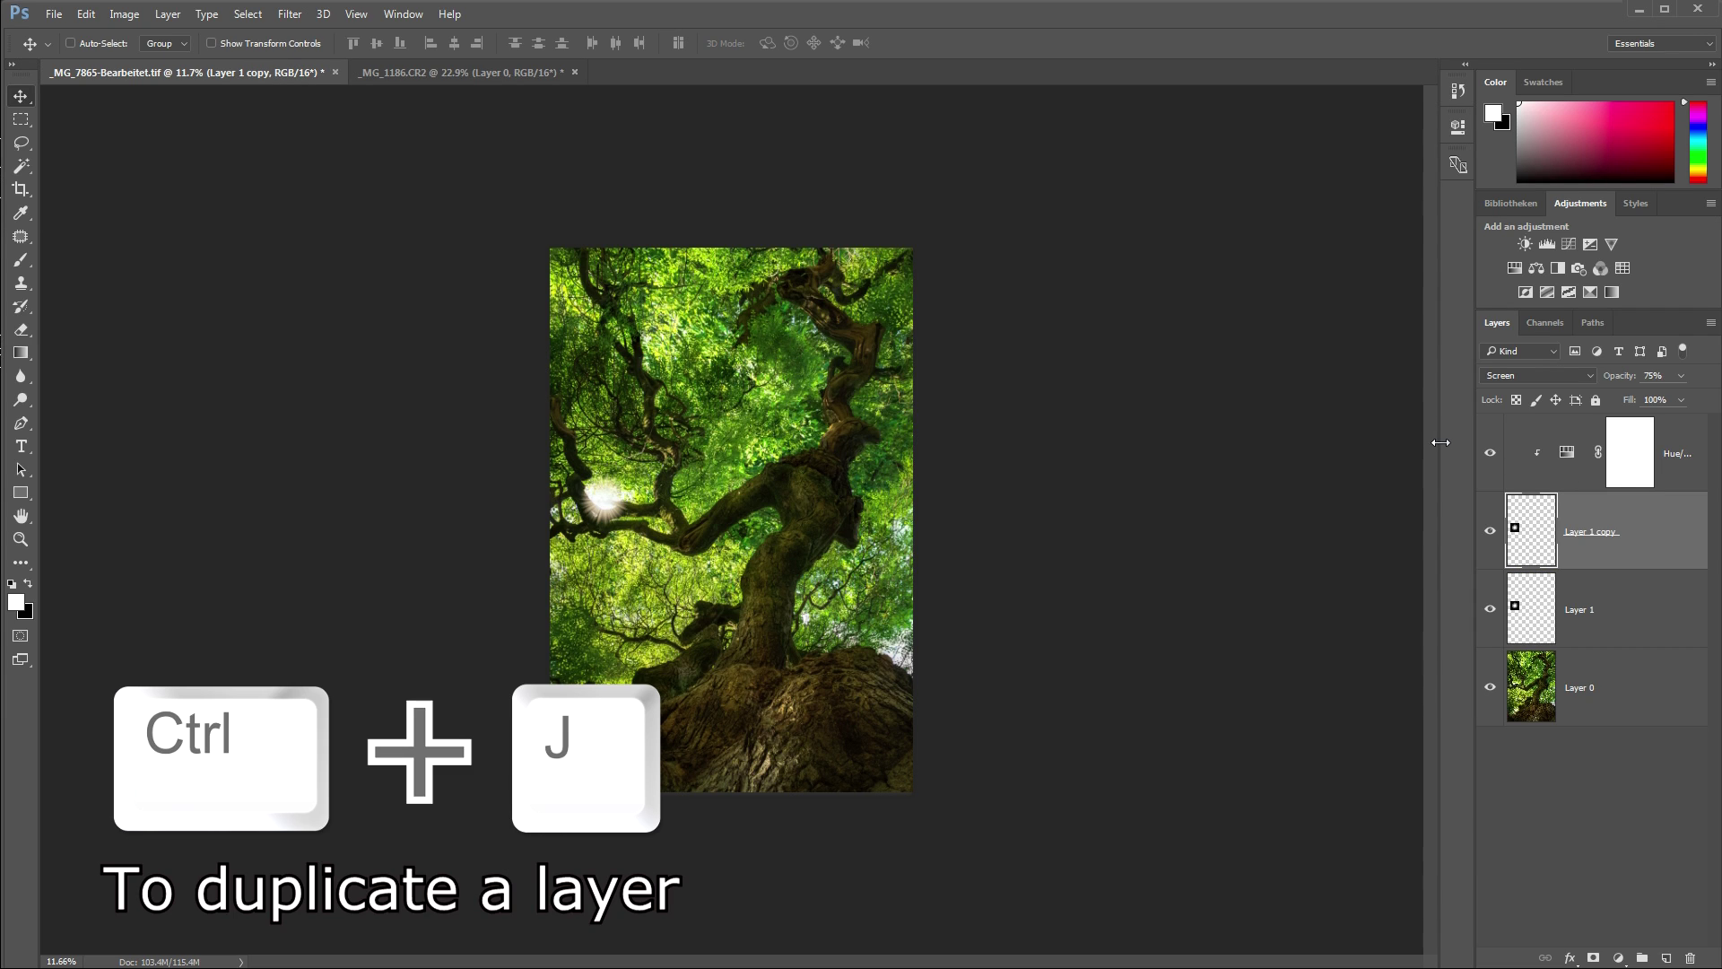
pyautogui.click(442, 77)
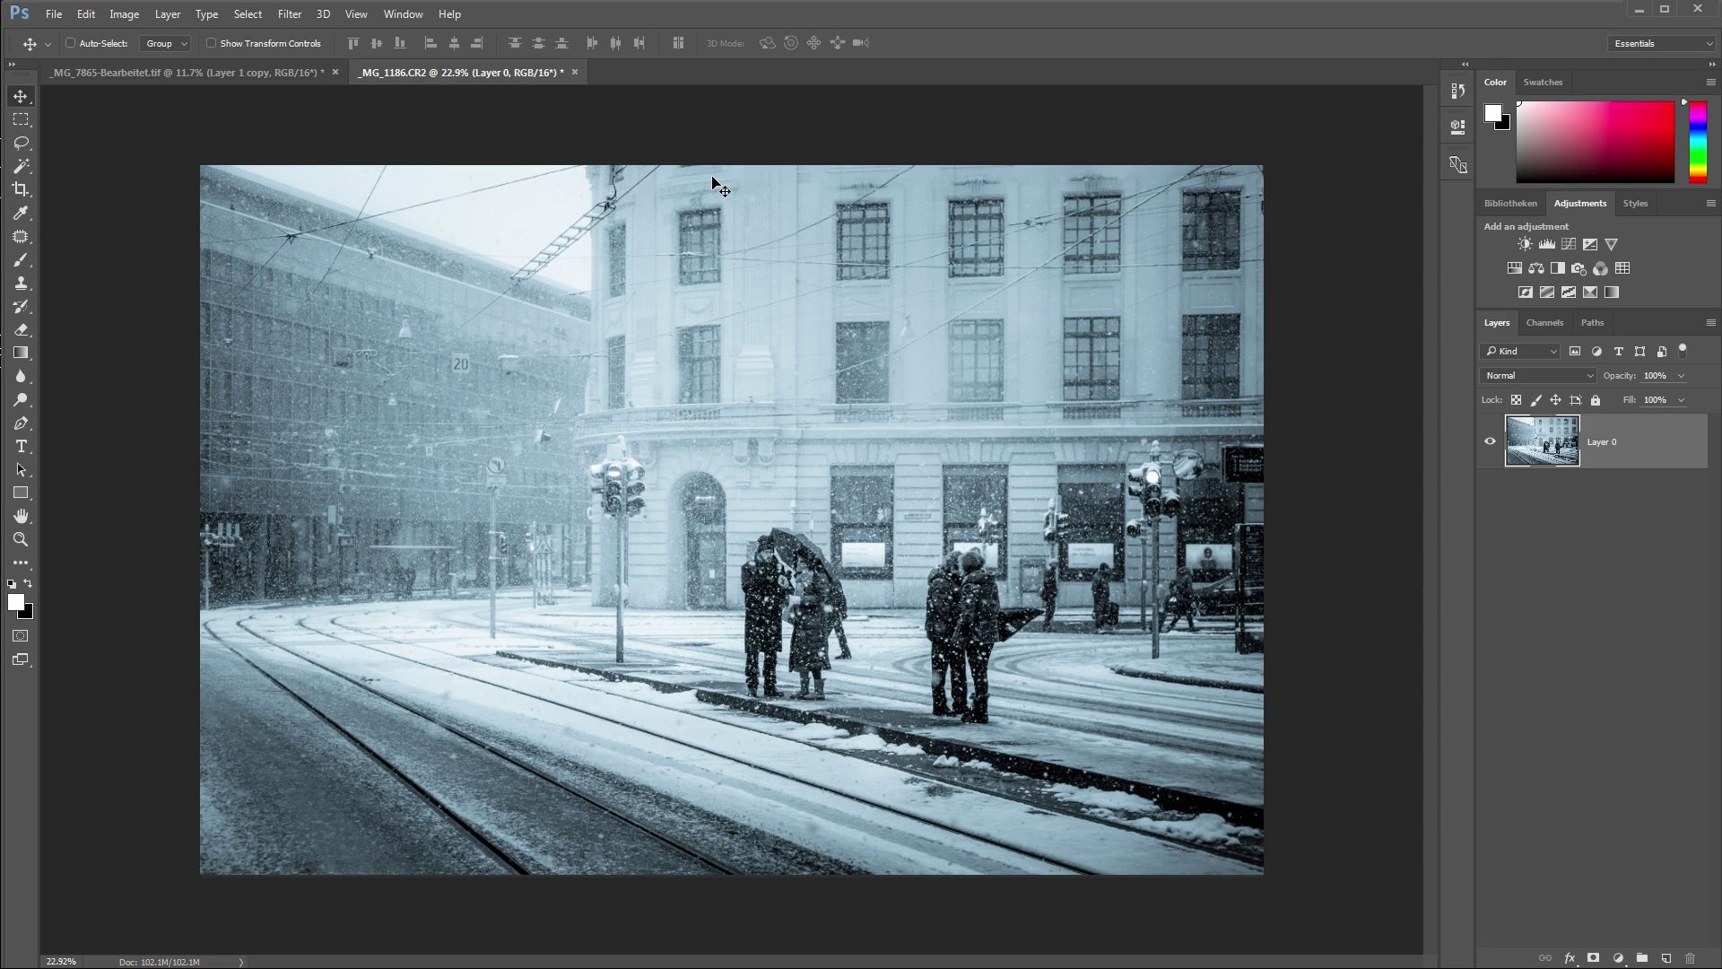
# - On a new layer, paint one soft white 1457 px, 0% hardness dab near the doorway
pyautogui.click(1667, 958)
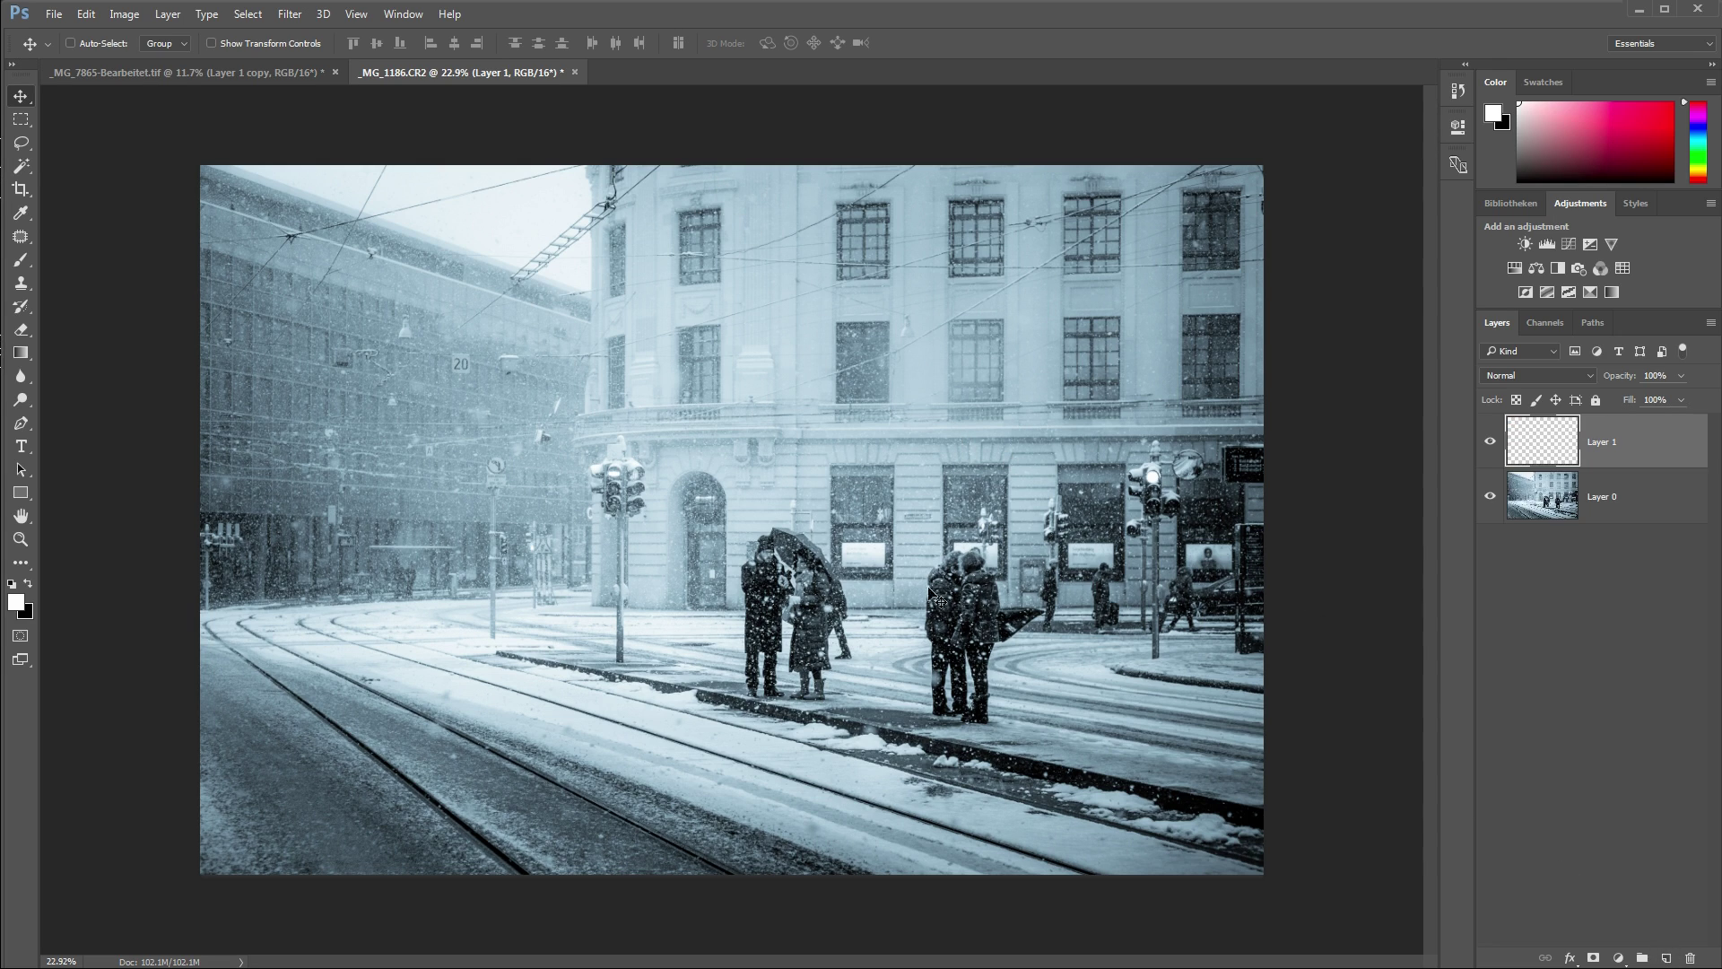
pyautogui.click(22, 259)
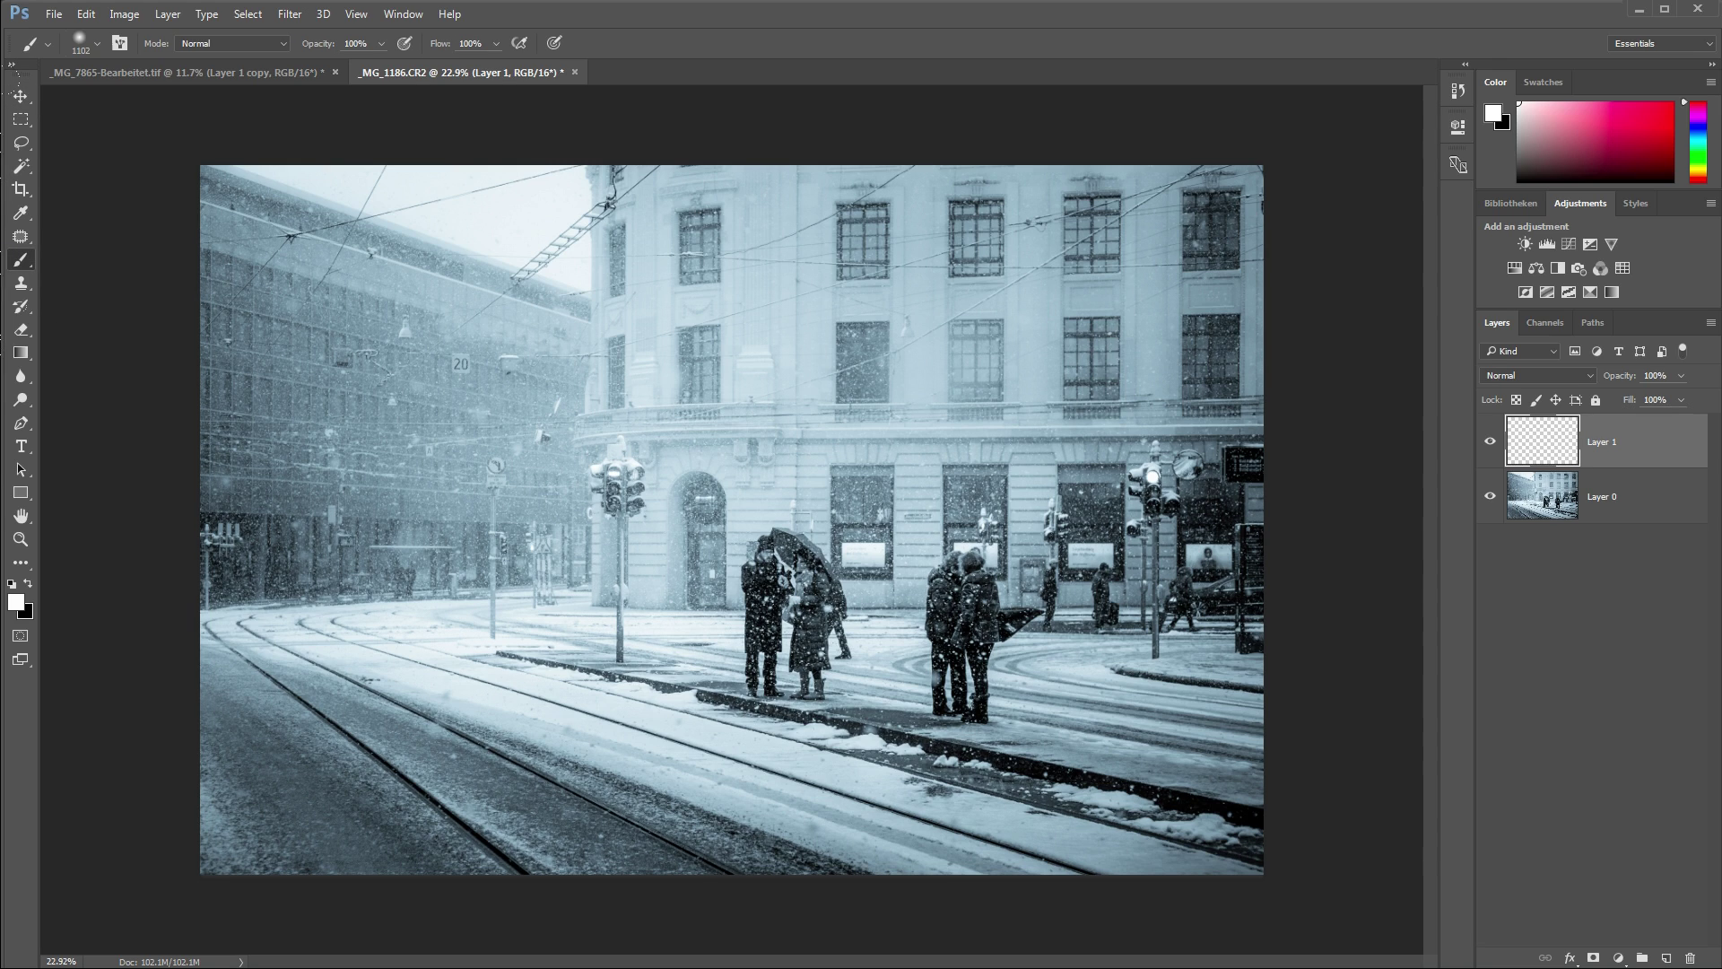
pyautogui.click(96, 43)
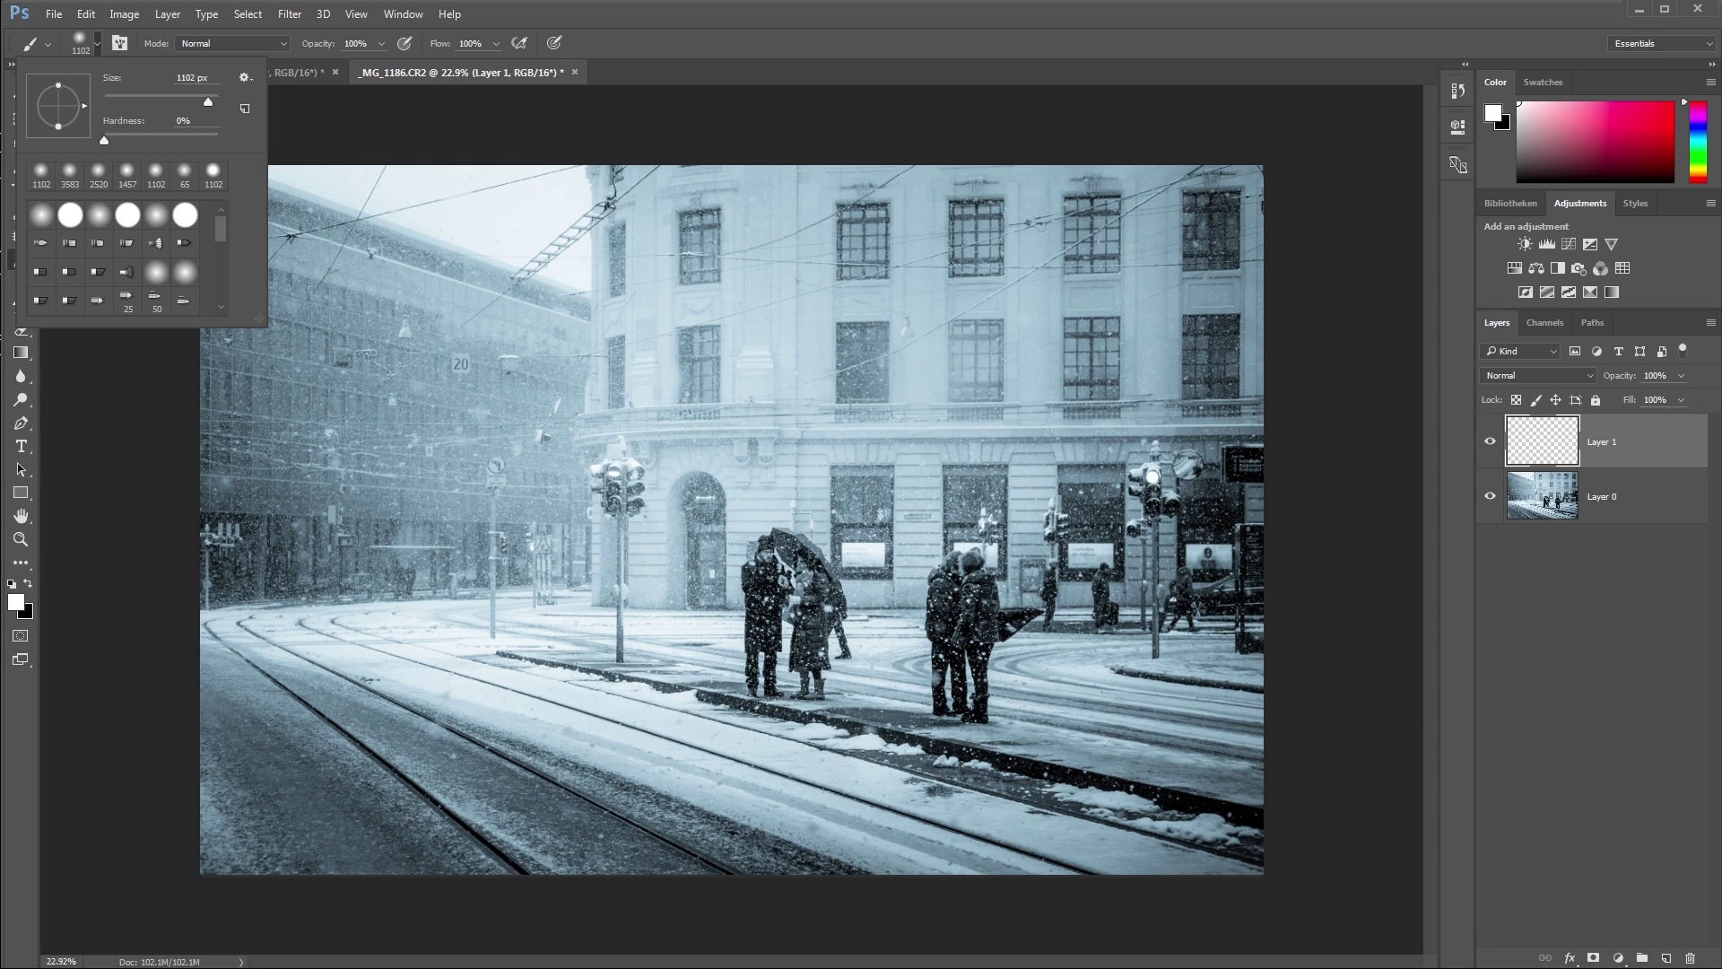
pyautogui.moveTo(207, 102); pyautogui.dragTo(209, 101)
pyautogui.press('Return')
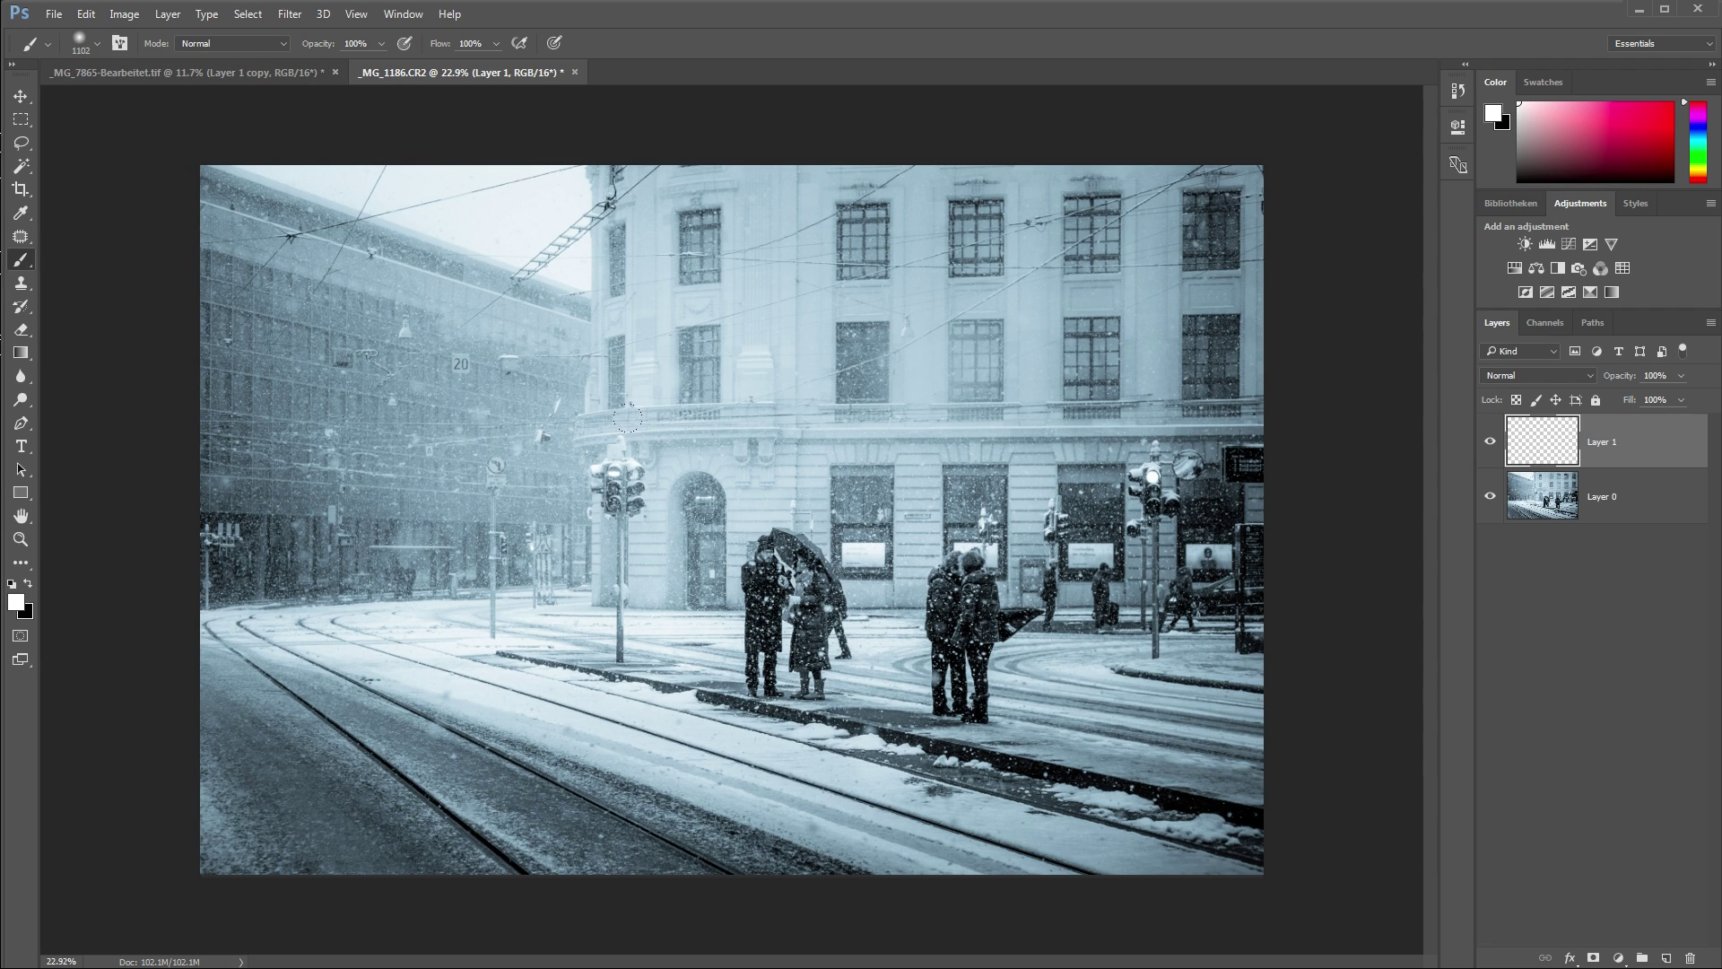
pyautogui.click(704, 490)
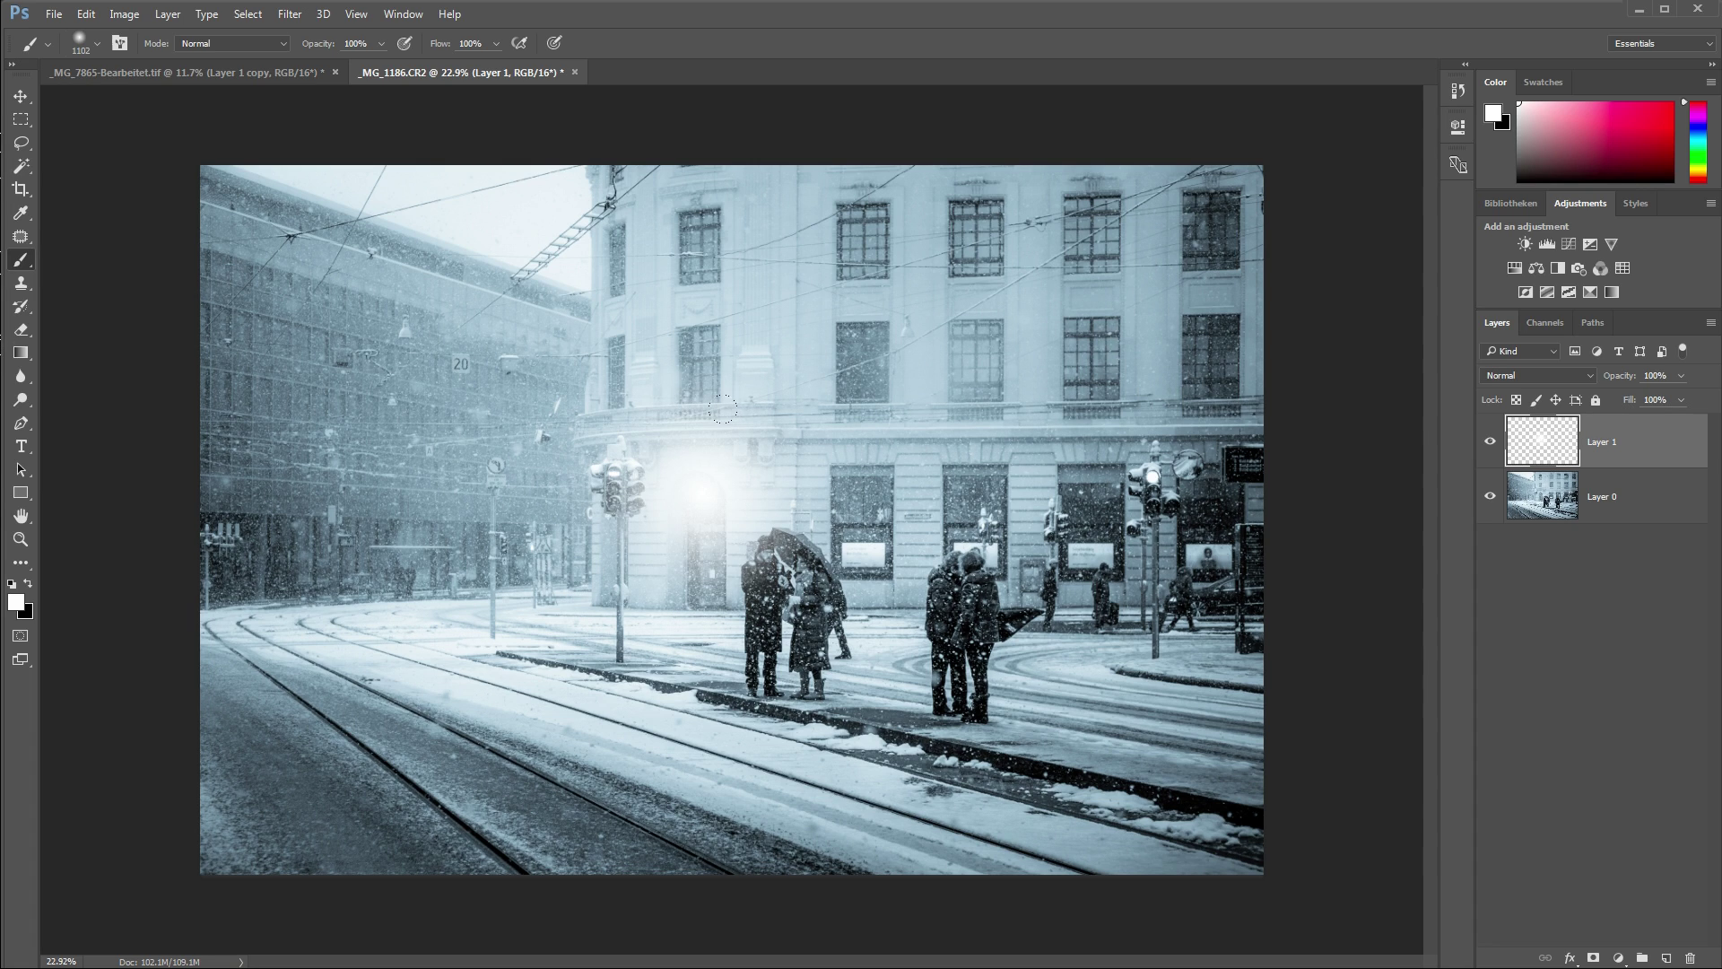
pyautogui.click(1584, 377)
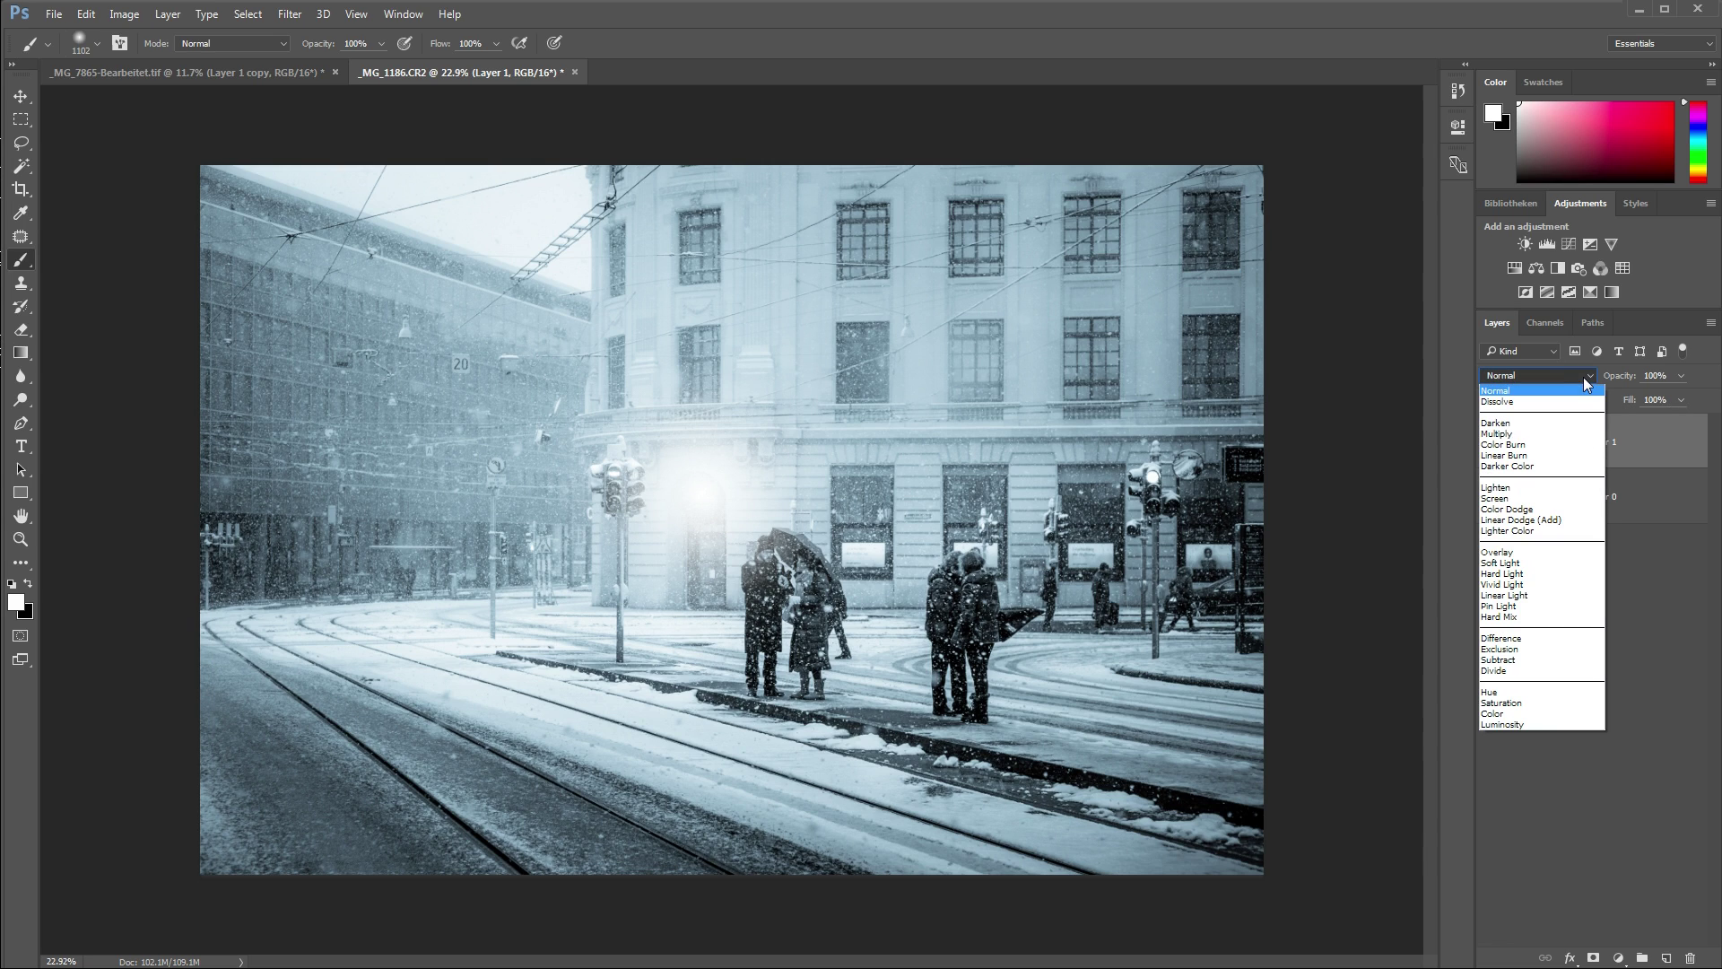
# - Set the glow layer to Soft Light and reposition it on the photo
pyautogui.click(1536, 563)
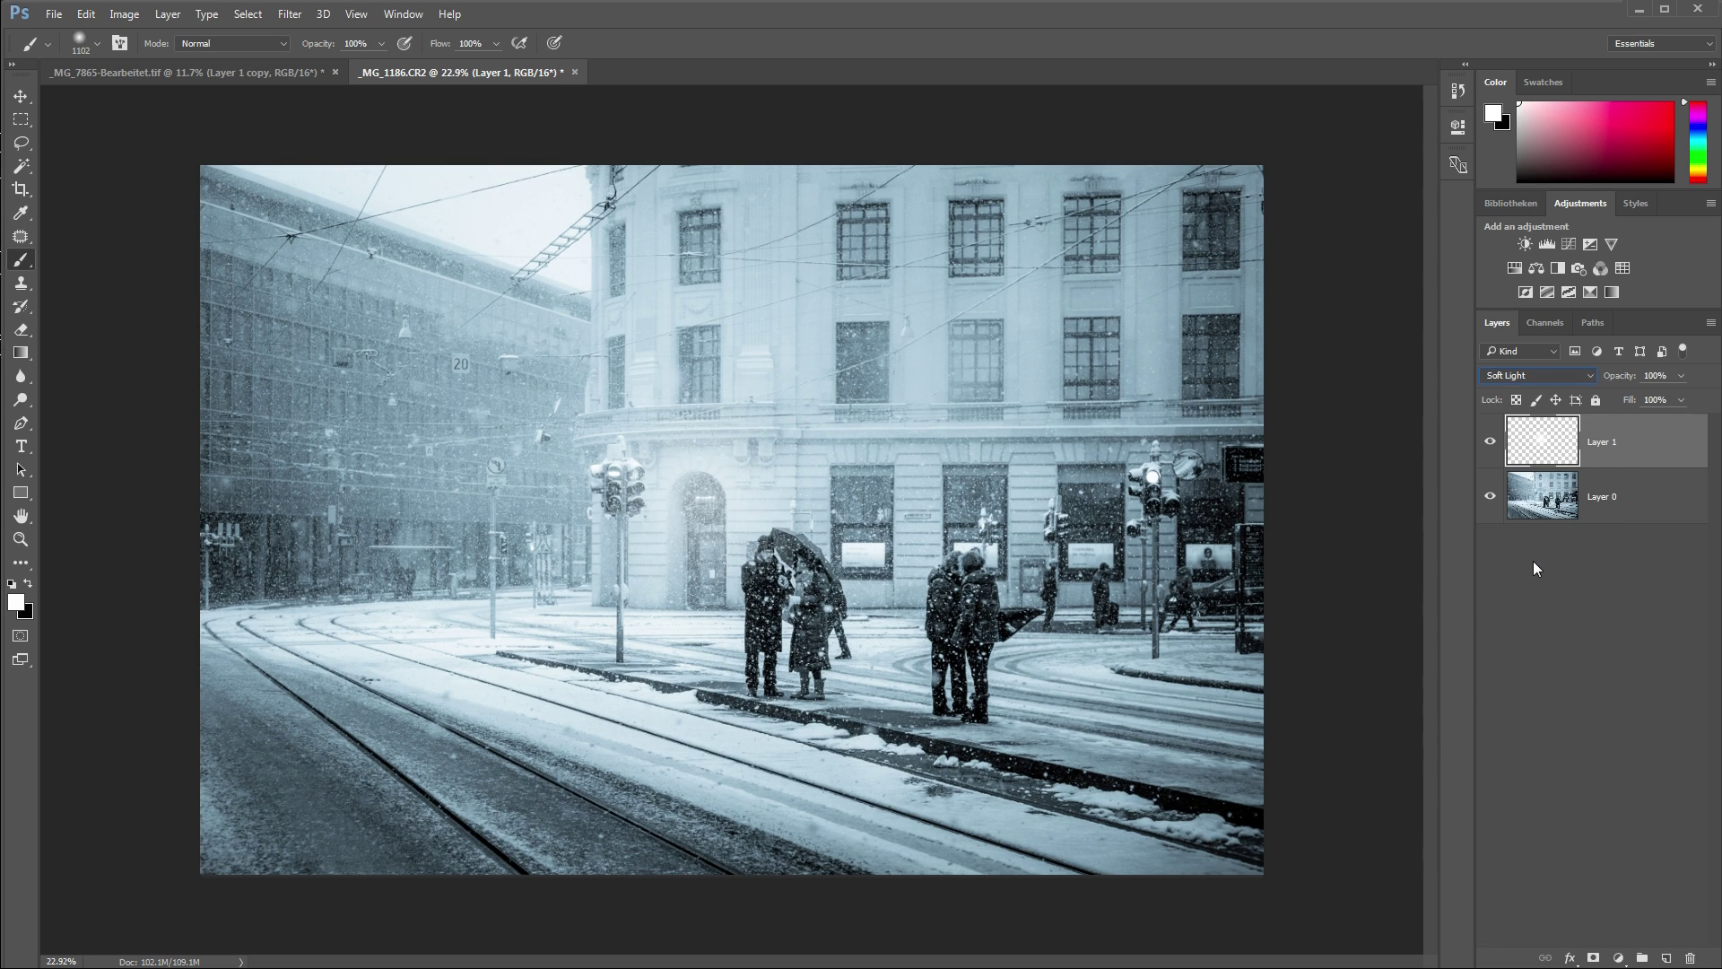
pyautogui.click(21, 95)
pyautogui.moveTo(655, 424); pyautogui.dragTo(765, 507)
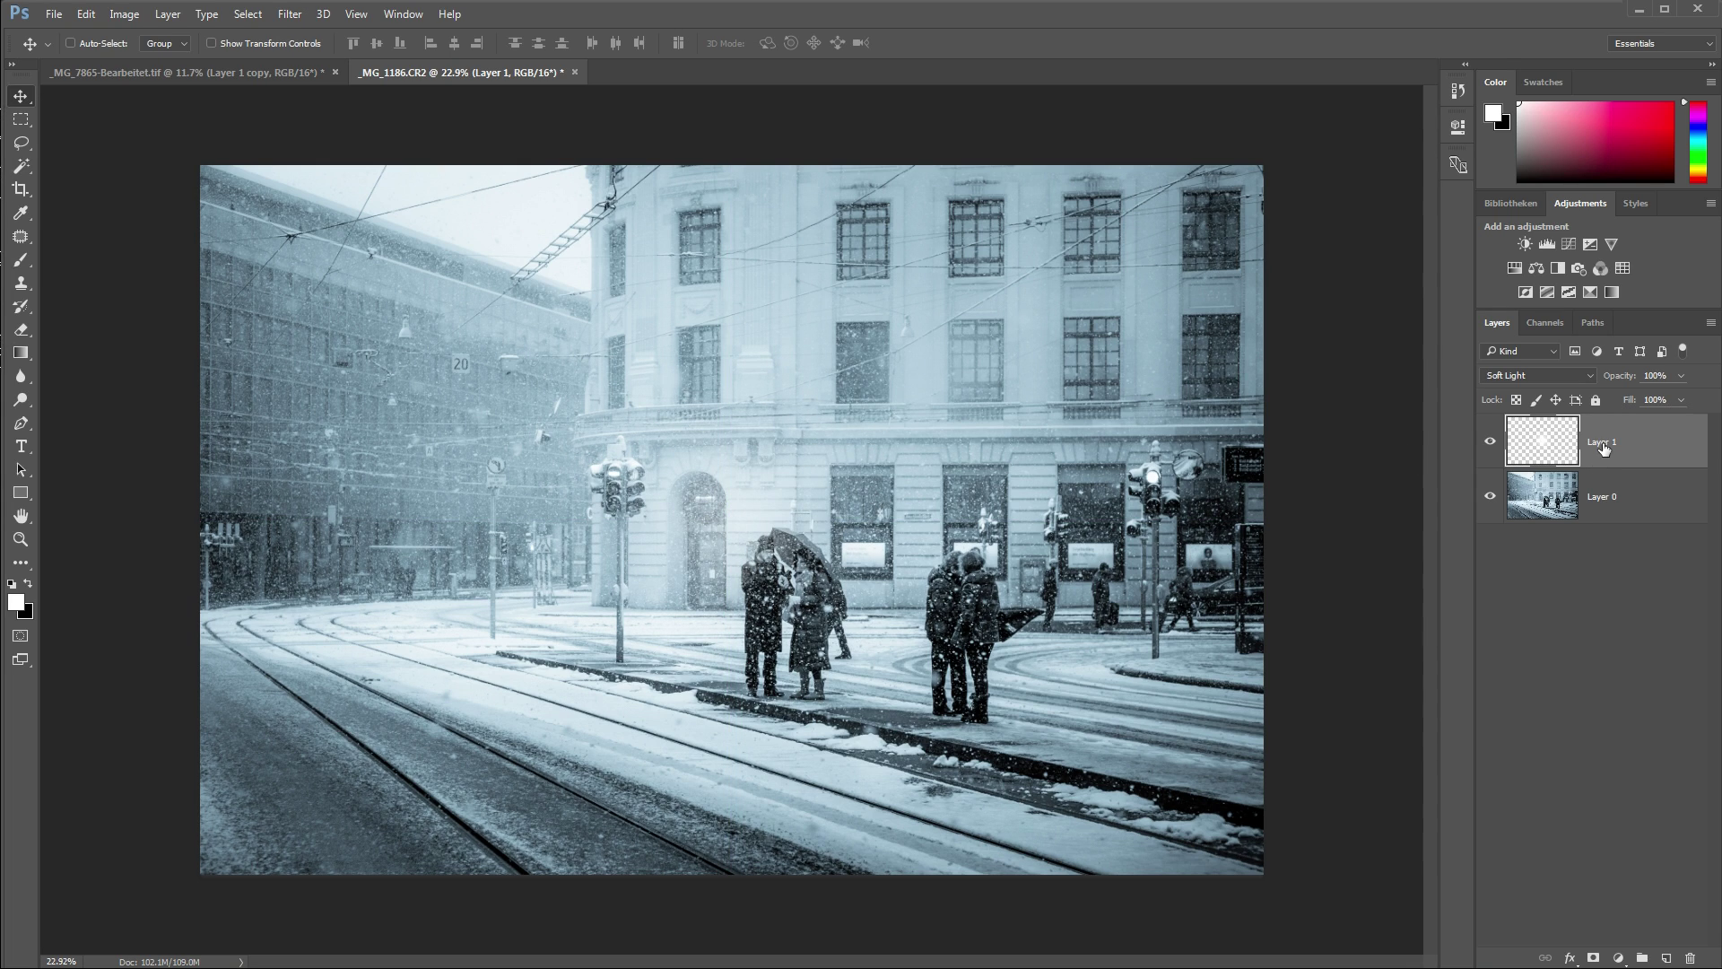
# - Duplicate the glow, enlarge the copy, and merge it down into Layer 1
pyautogui.hotkey('ctrl', 'j')
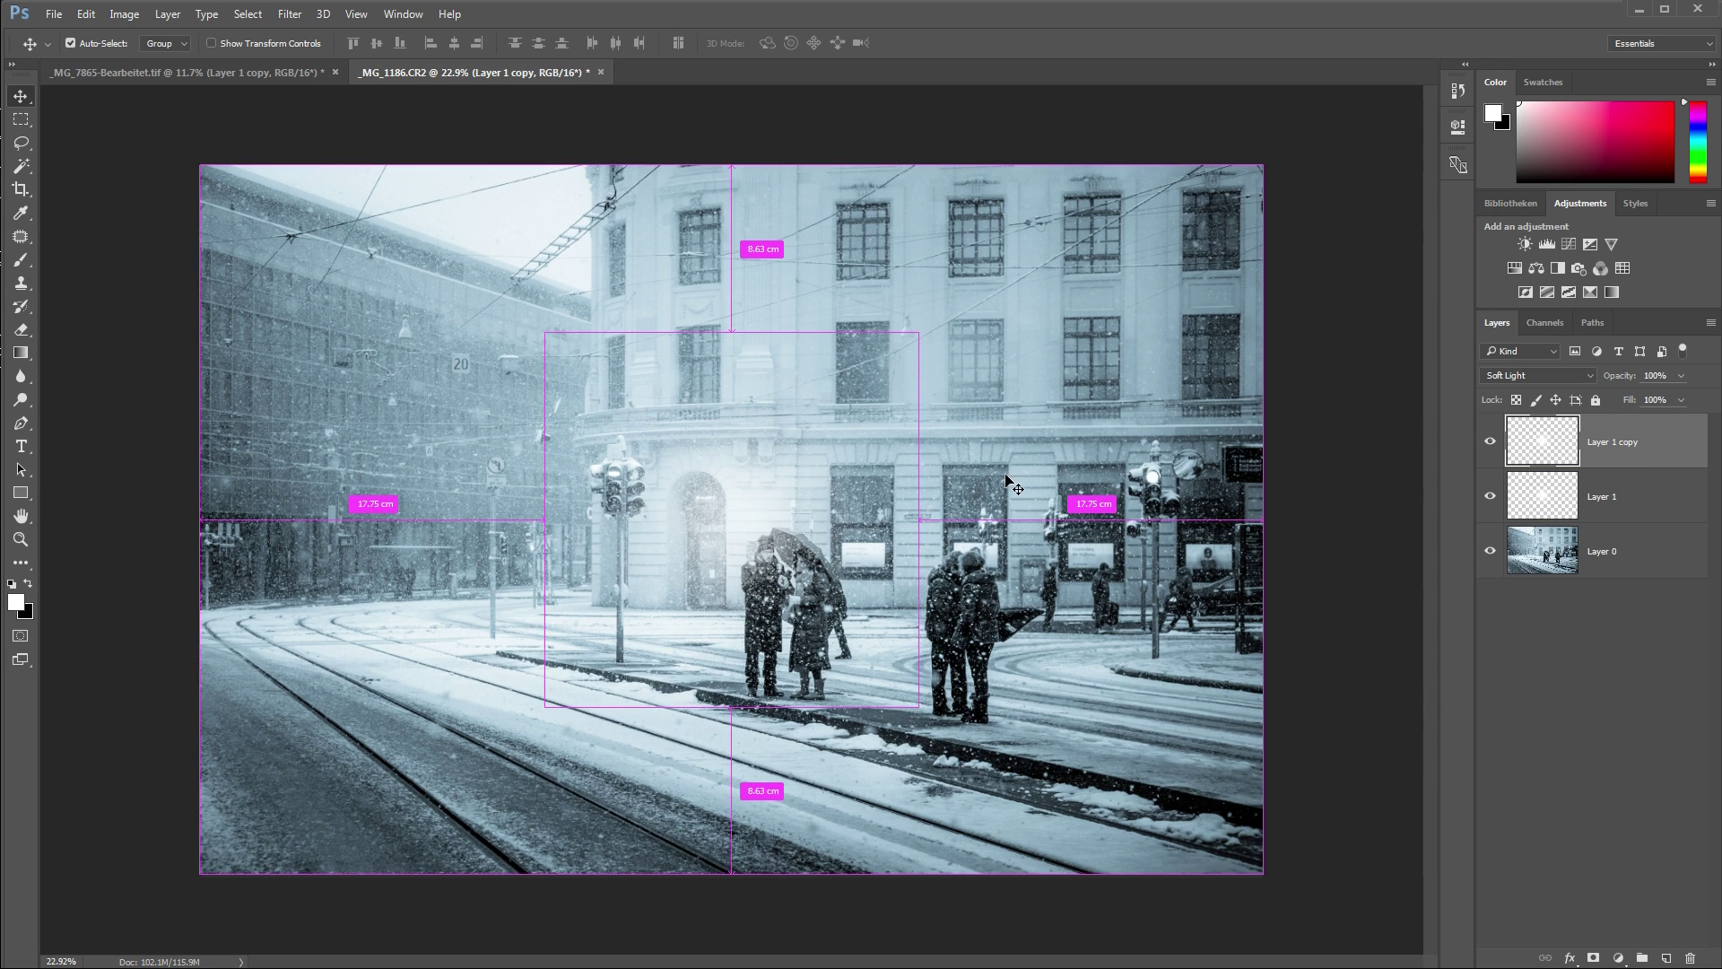
pyautogui.hotkey('ctrl', 't')
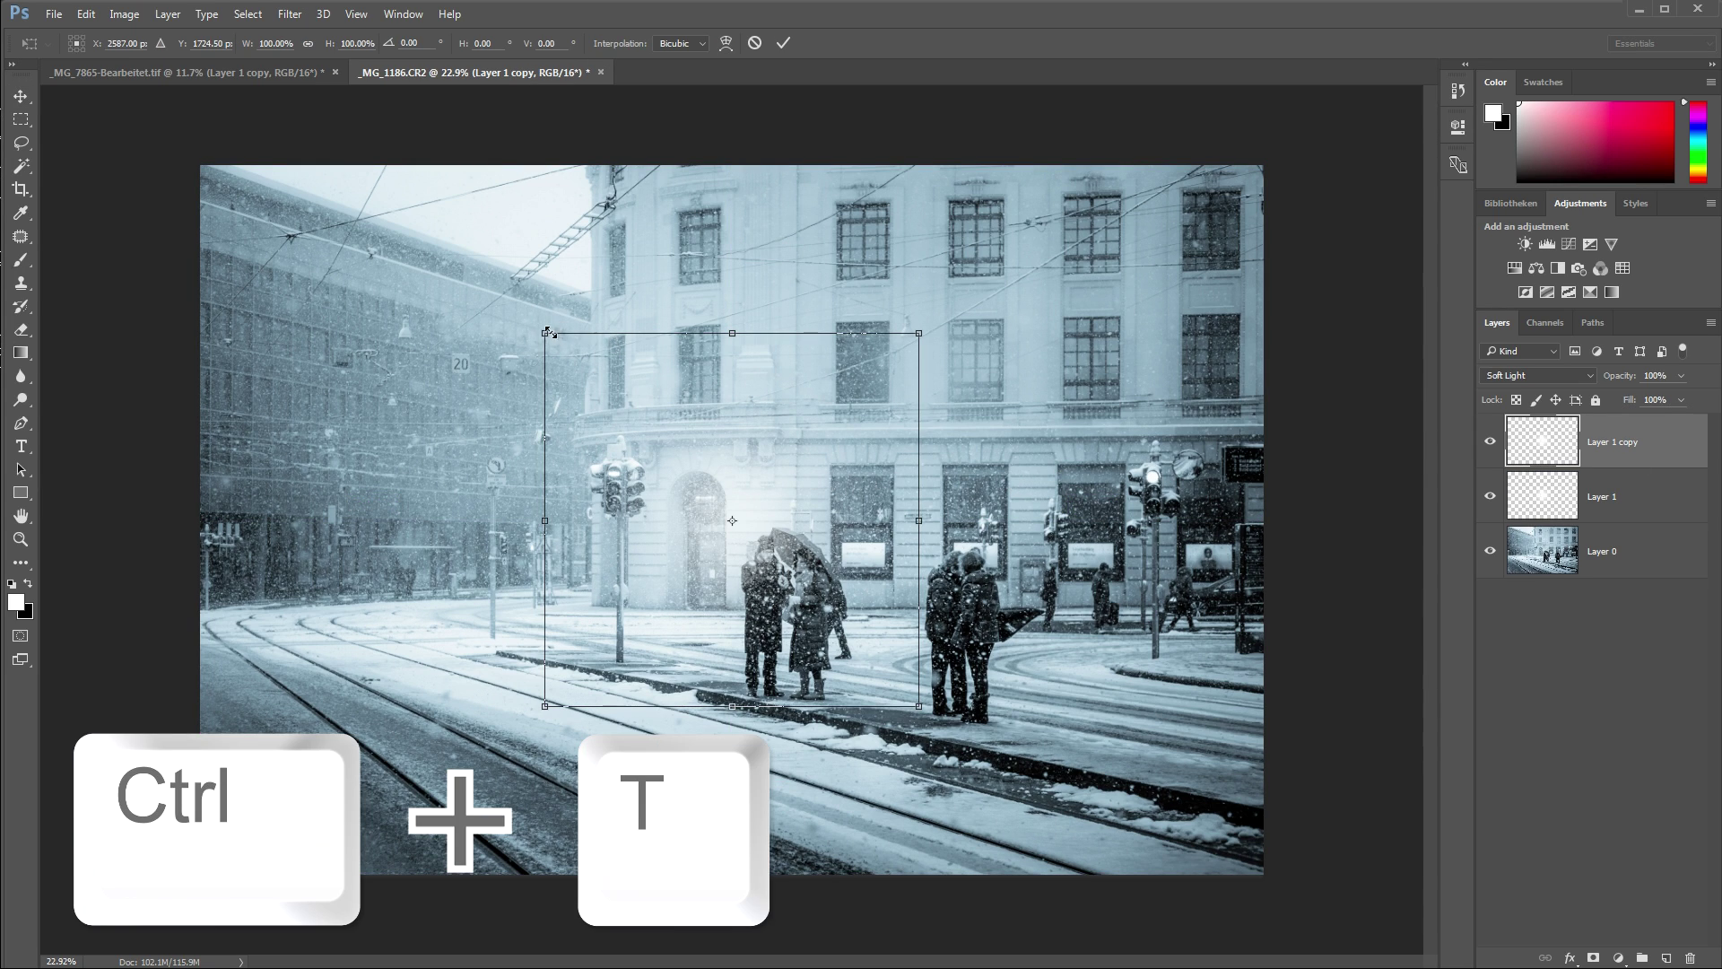
pyautogui.moveTo(547, 332); pyautogui.dragTo(385, 163)
pyautogui.press('Return')
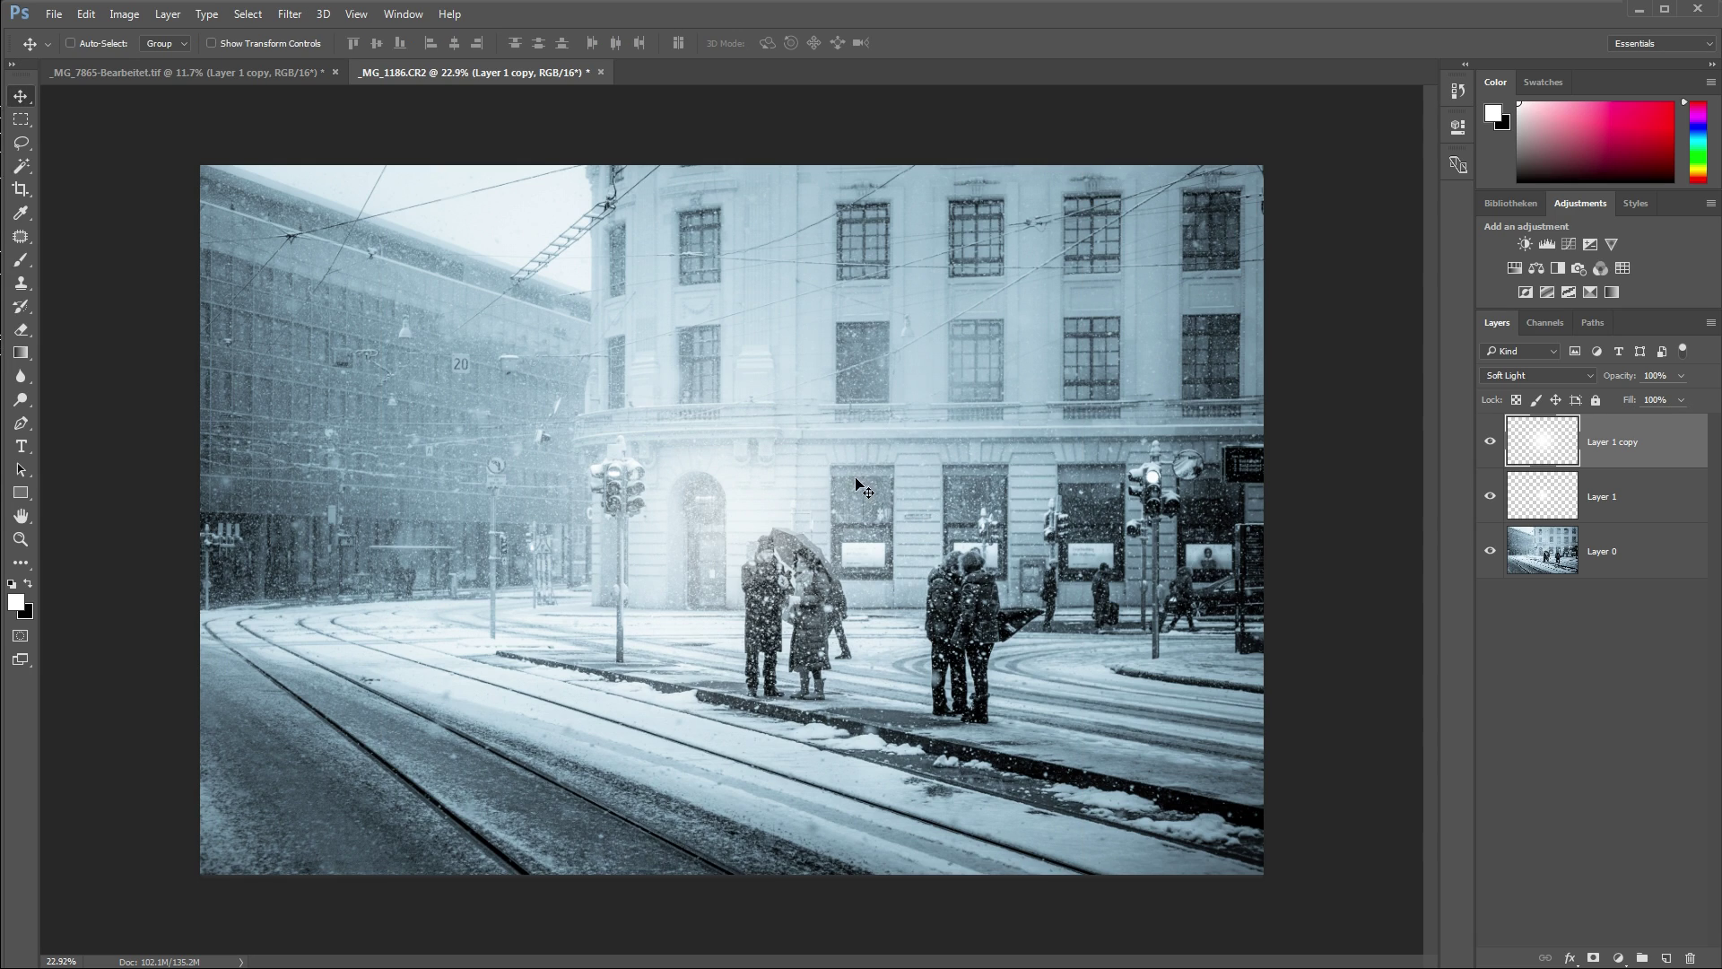
pyautogui.rightClick(1642, 453)
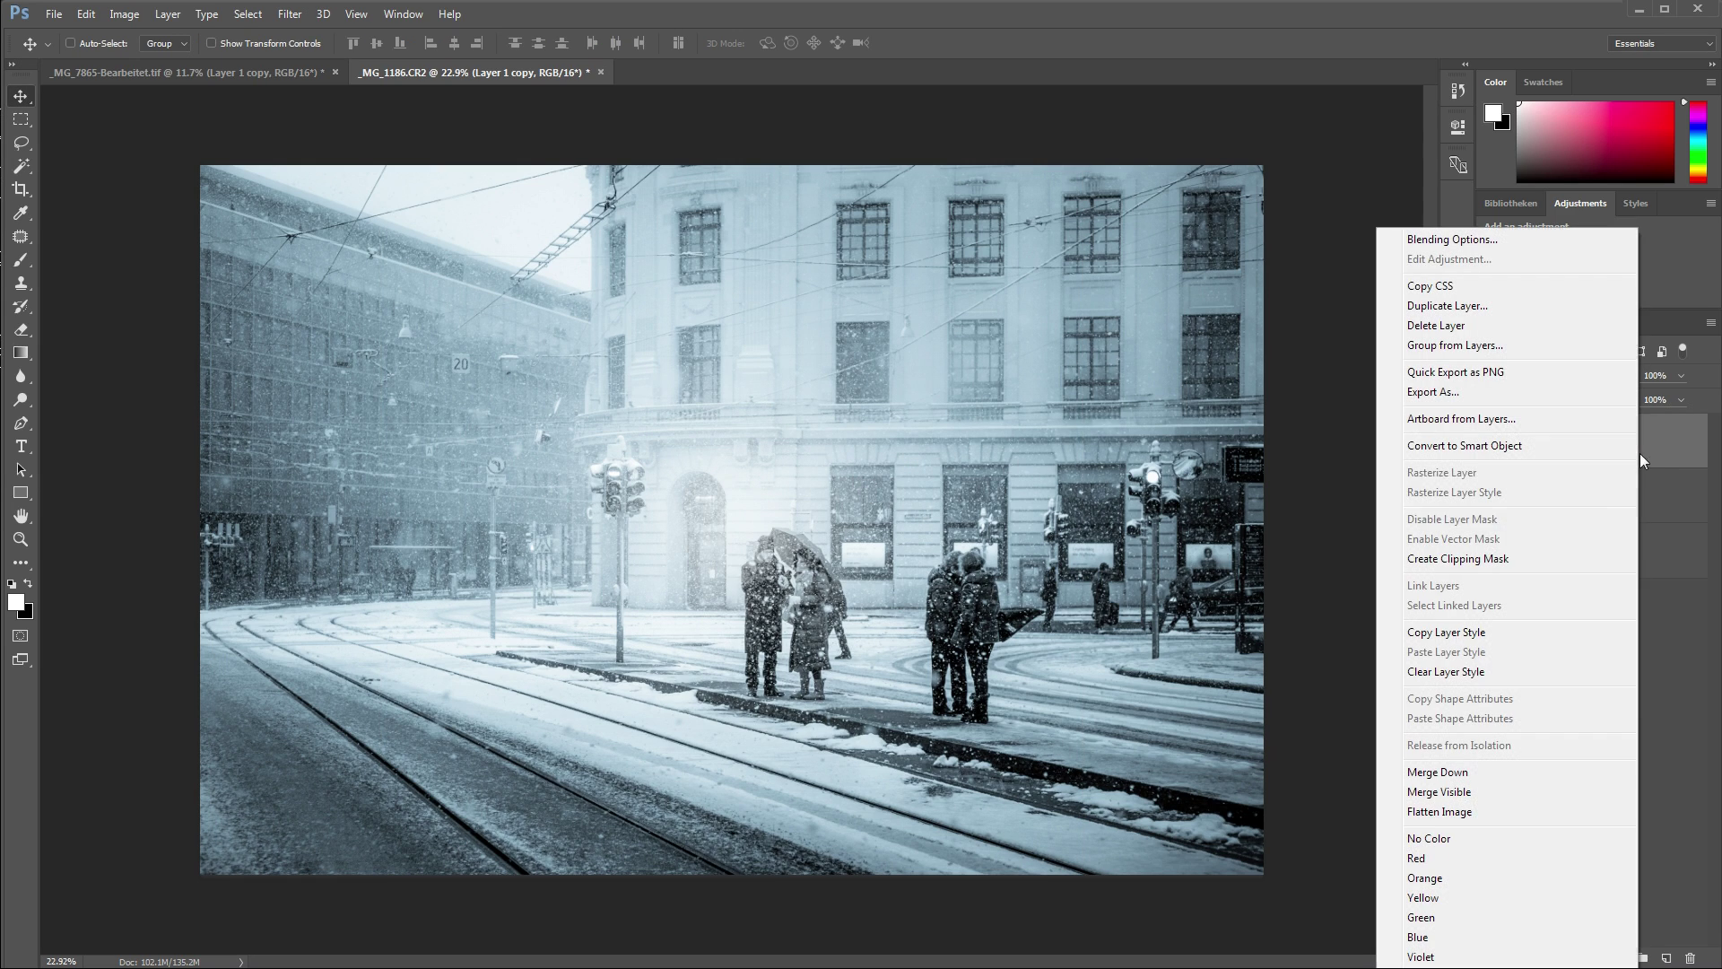
pyautogui.click(1518, 772)
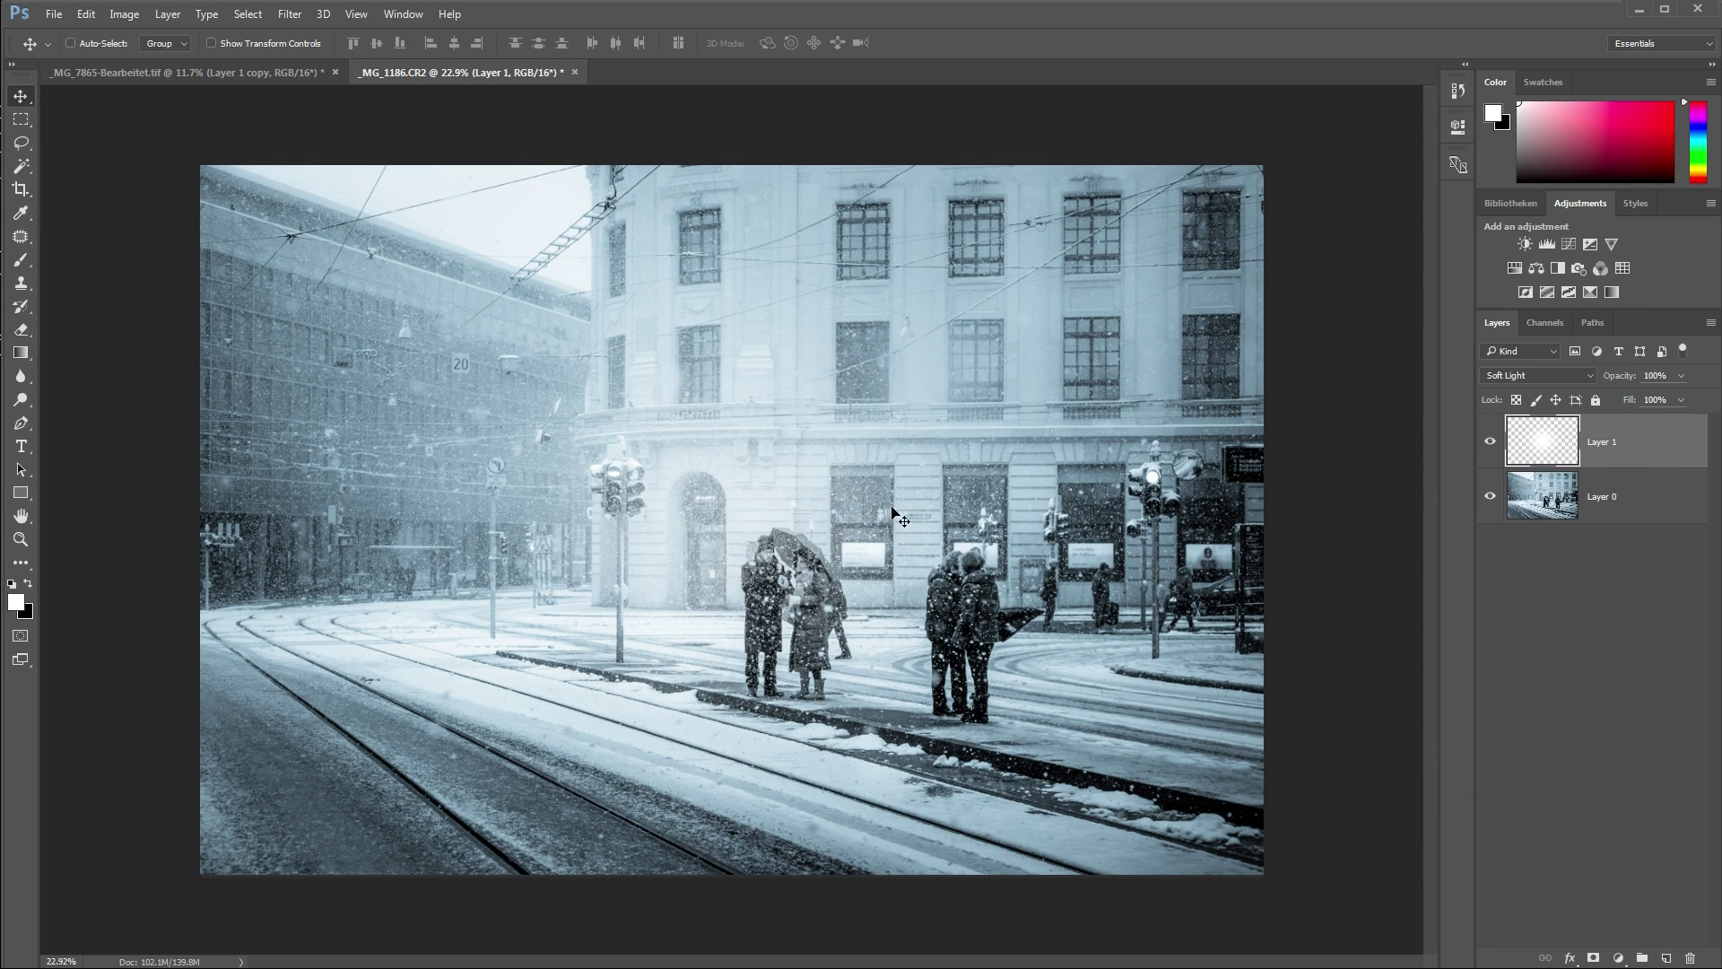
# - Drag the Layer 1 glow into the upper-left sky, trying a lower opacity along the way
pyautogui.moveTo(731, 495); pyautogui.dragTo(843, 458)
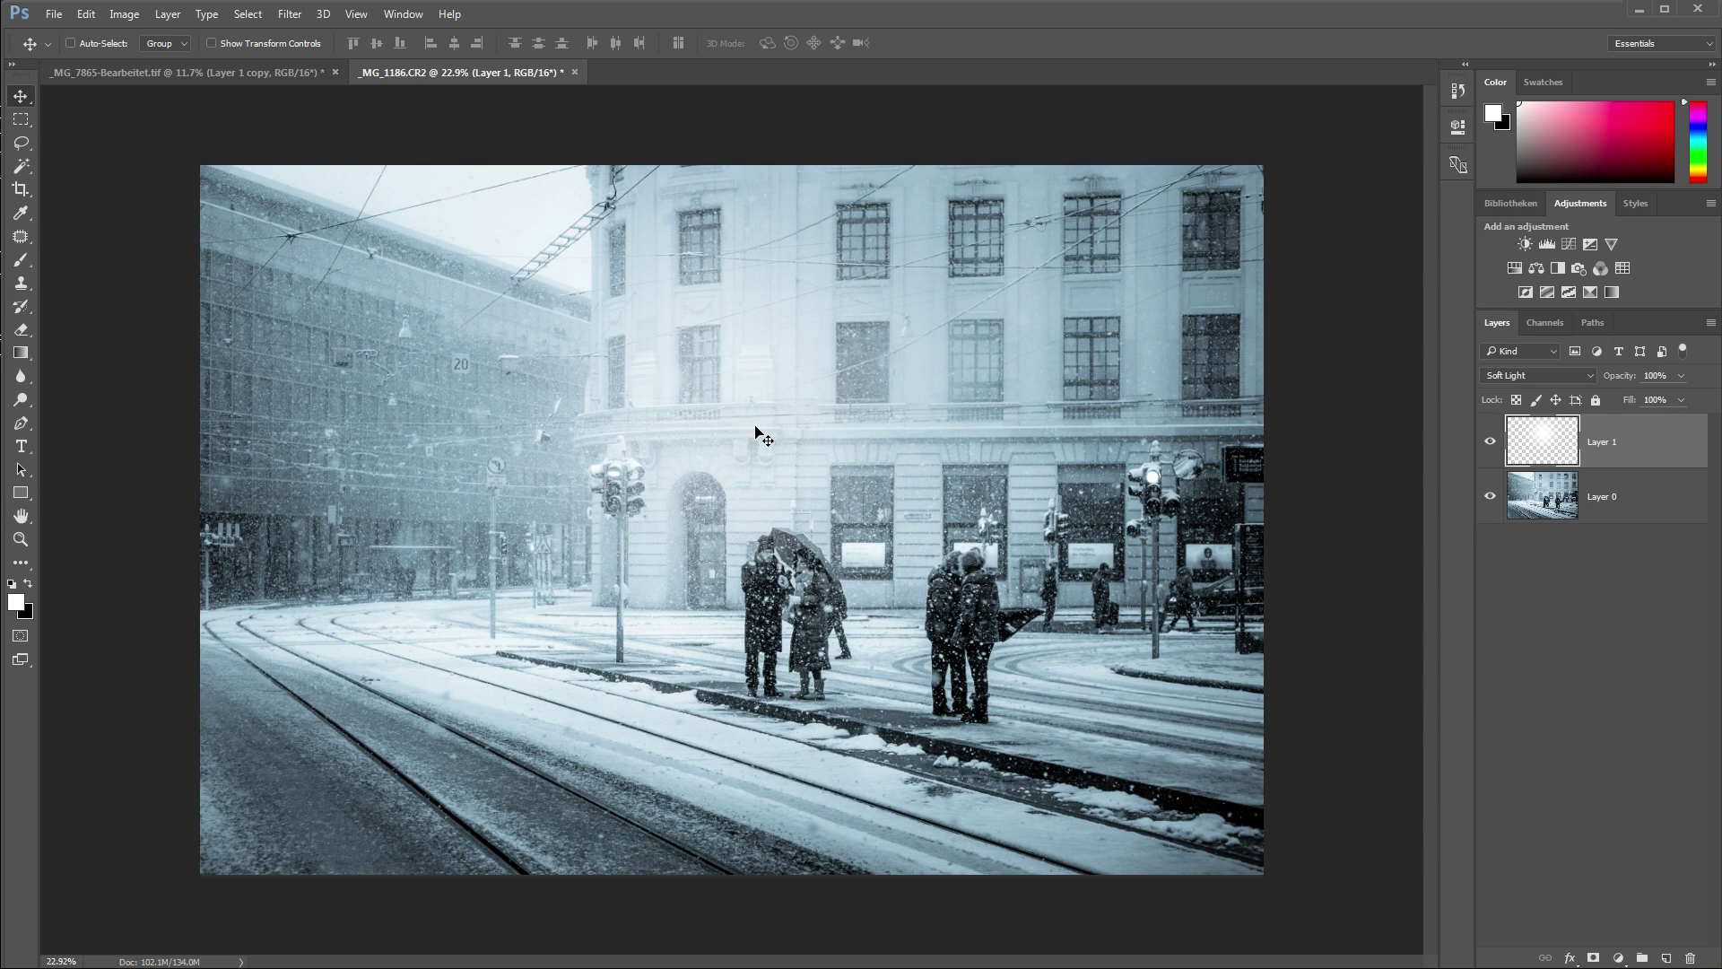
pyautogui.moveTo(754, 431); pyautogui.dragTo(757, 323)
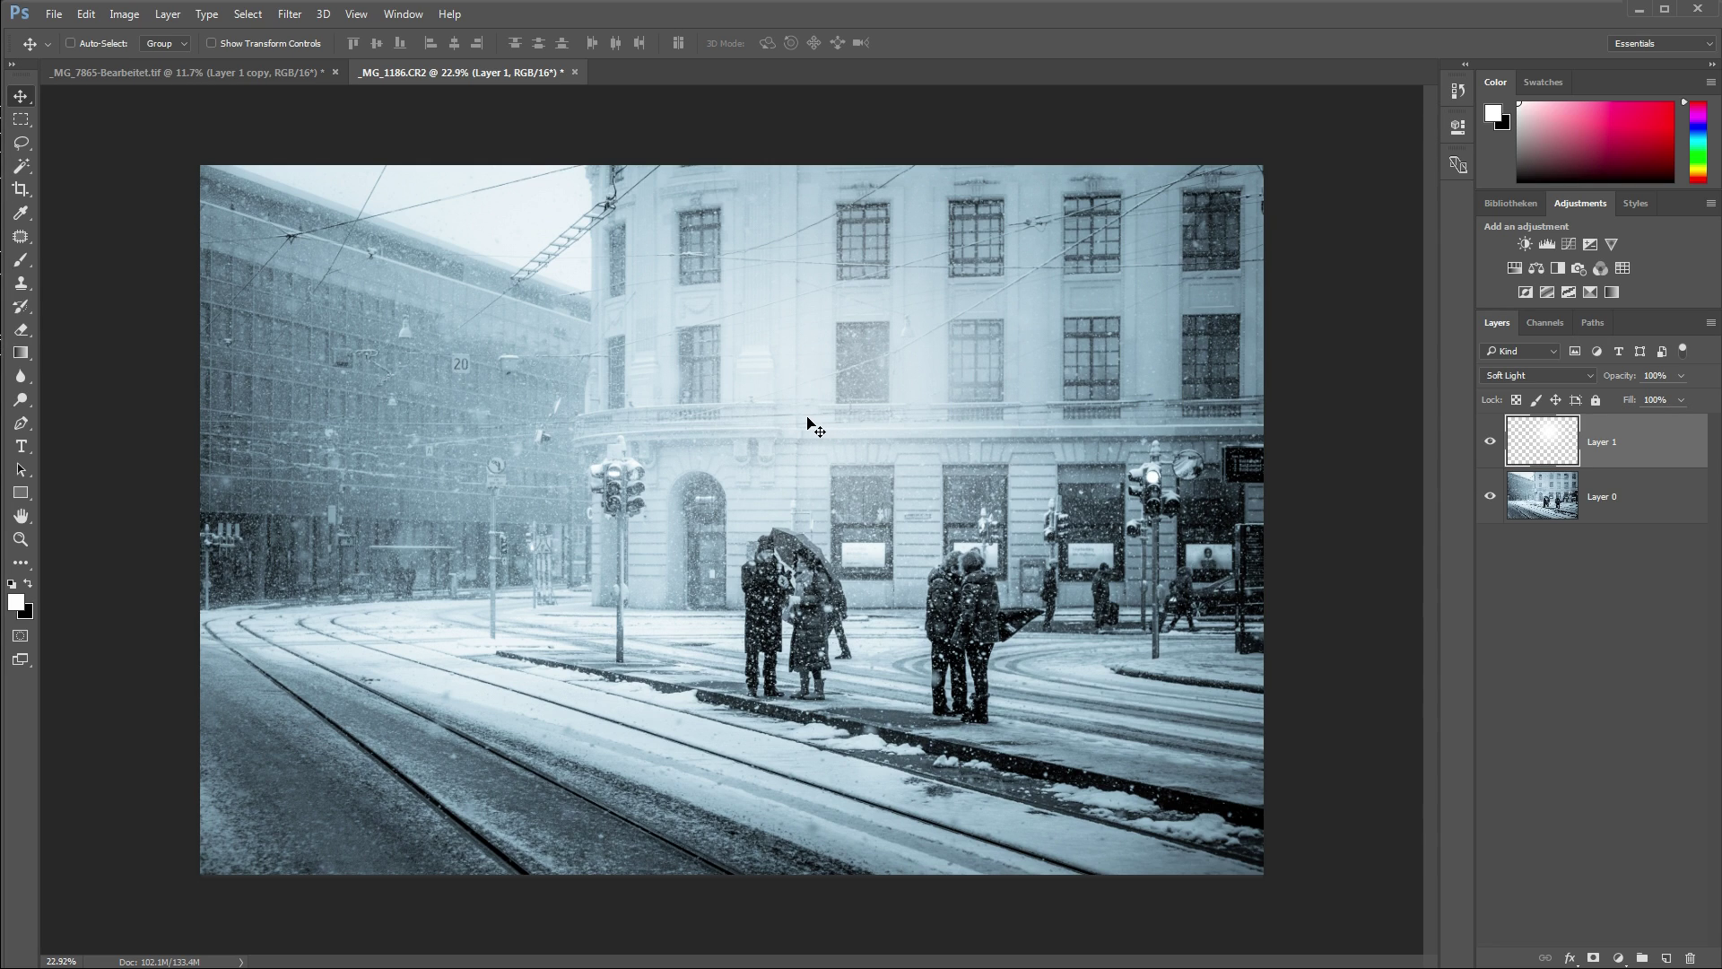
pyautogui.moveTo(717, 427); pyautogui.dragTo(1077, 352)
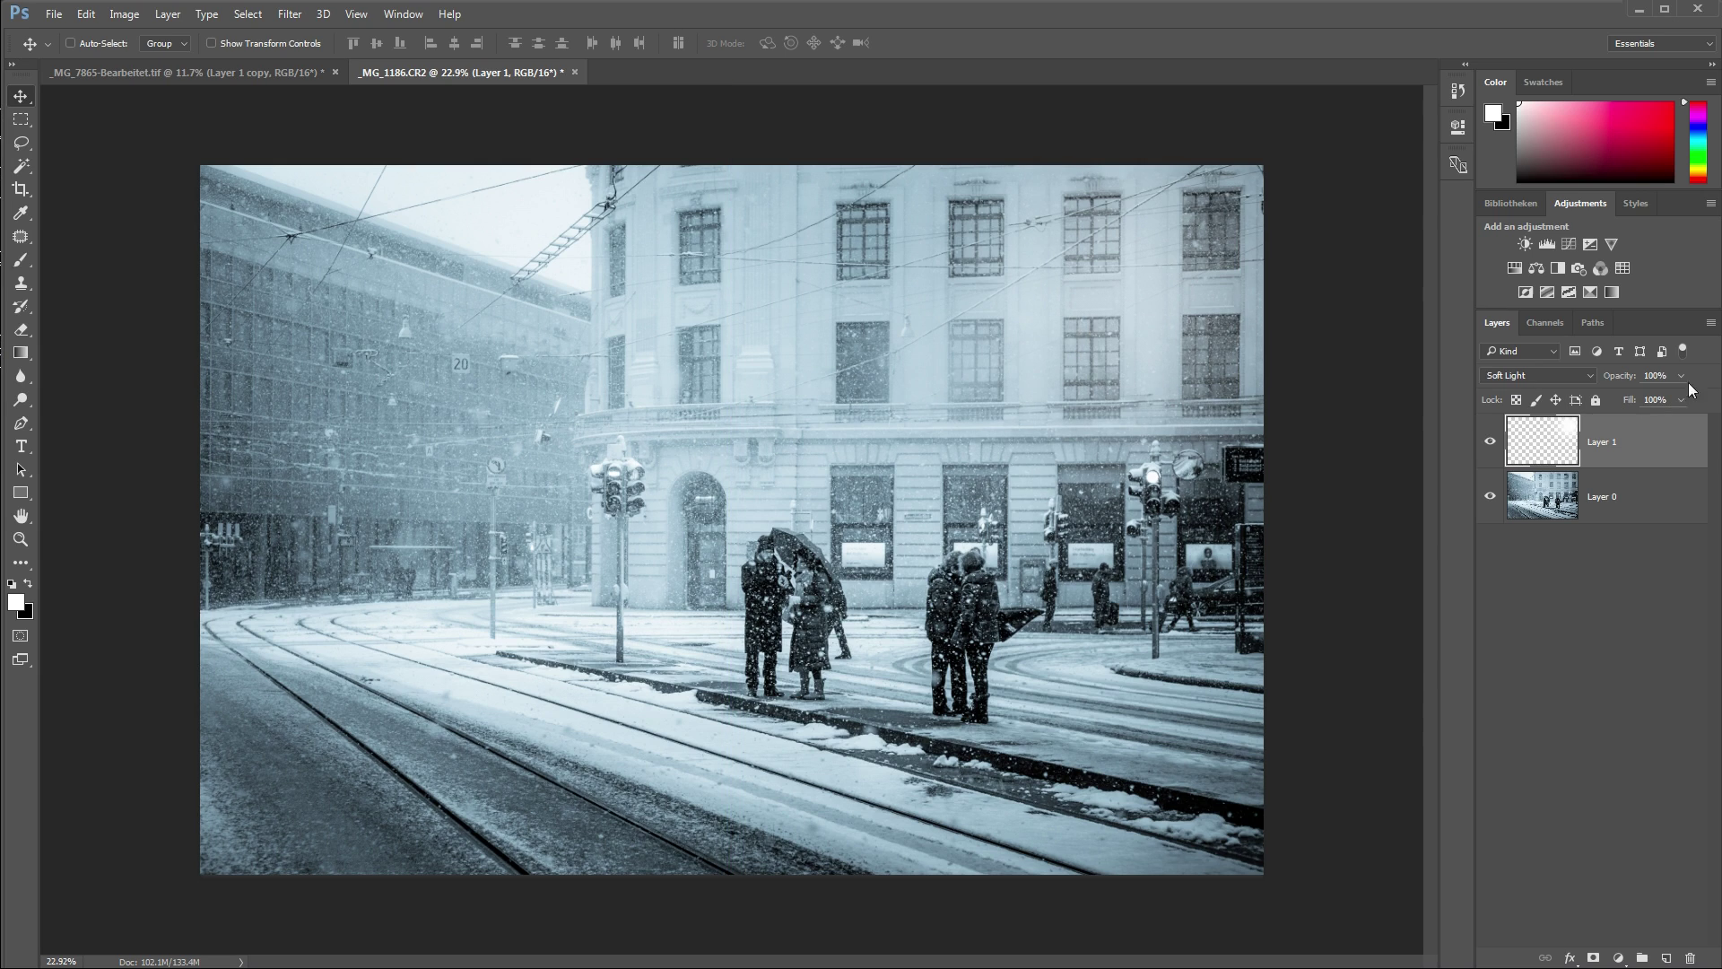
pyautogui.click(1681, 375)
pyautogui.moveTo(1679, 397)
pyautogui.mouseDown()
pyautogui.moveTo(1618, 397)
pyautogui.moveTo(1674, 397)
pyautogui.mouseUp()
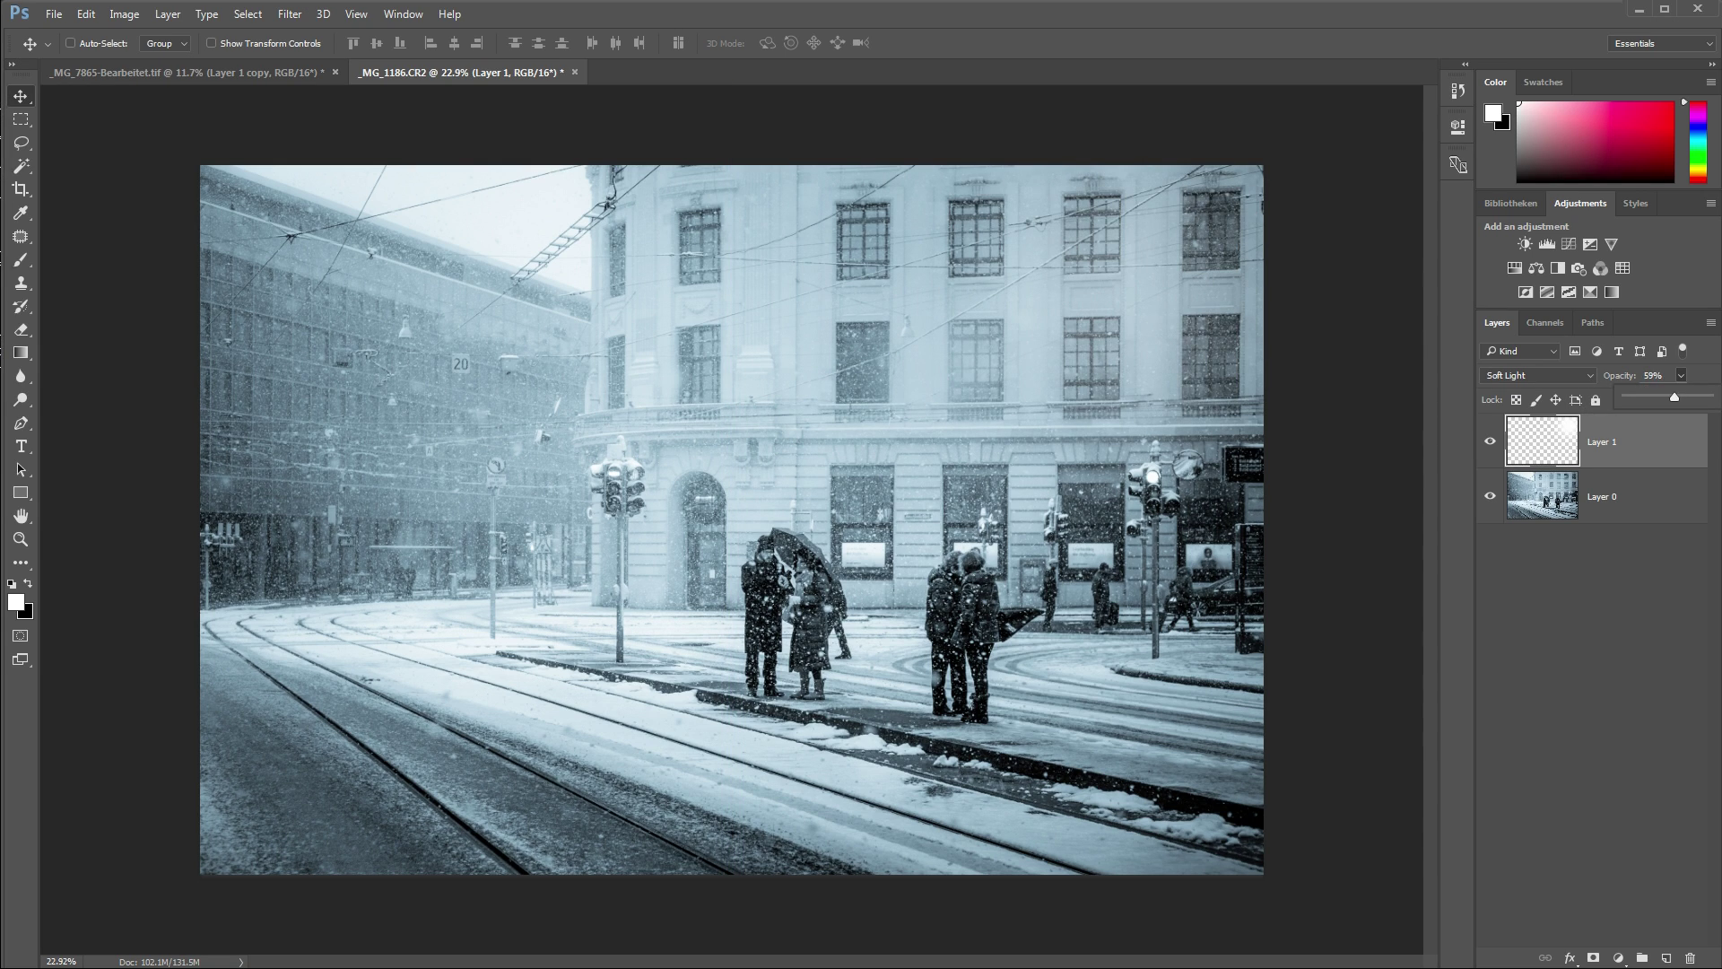
pyautogui.moveTo(1077, 350); pyautogui.dragTo(511, 231)
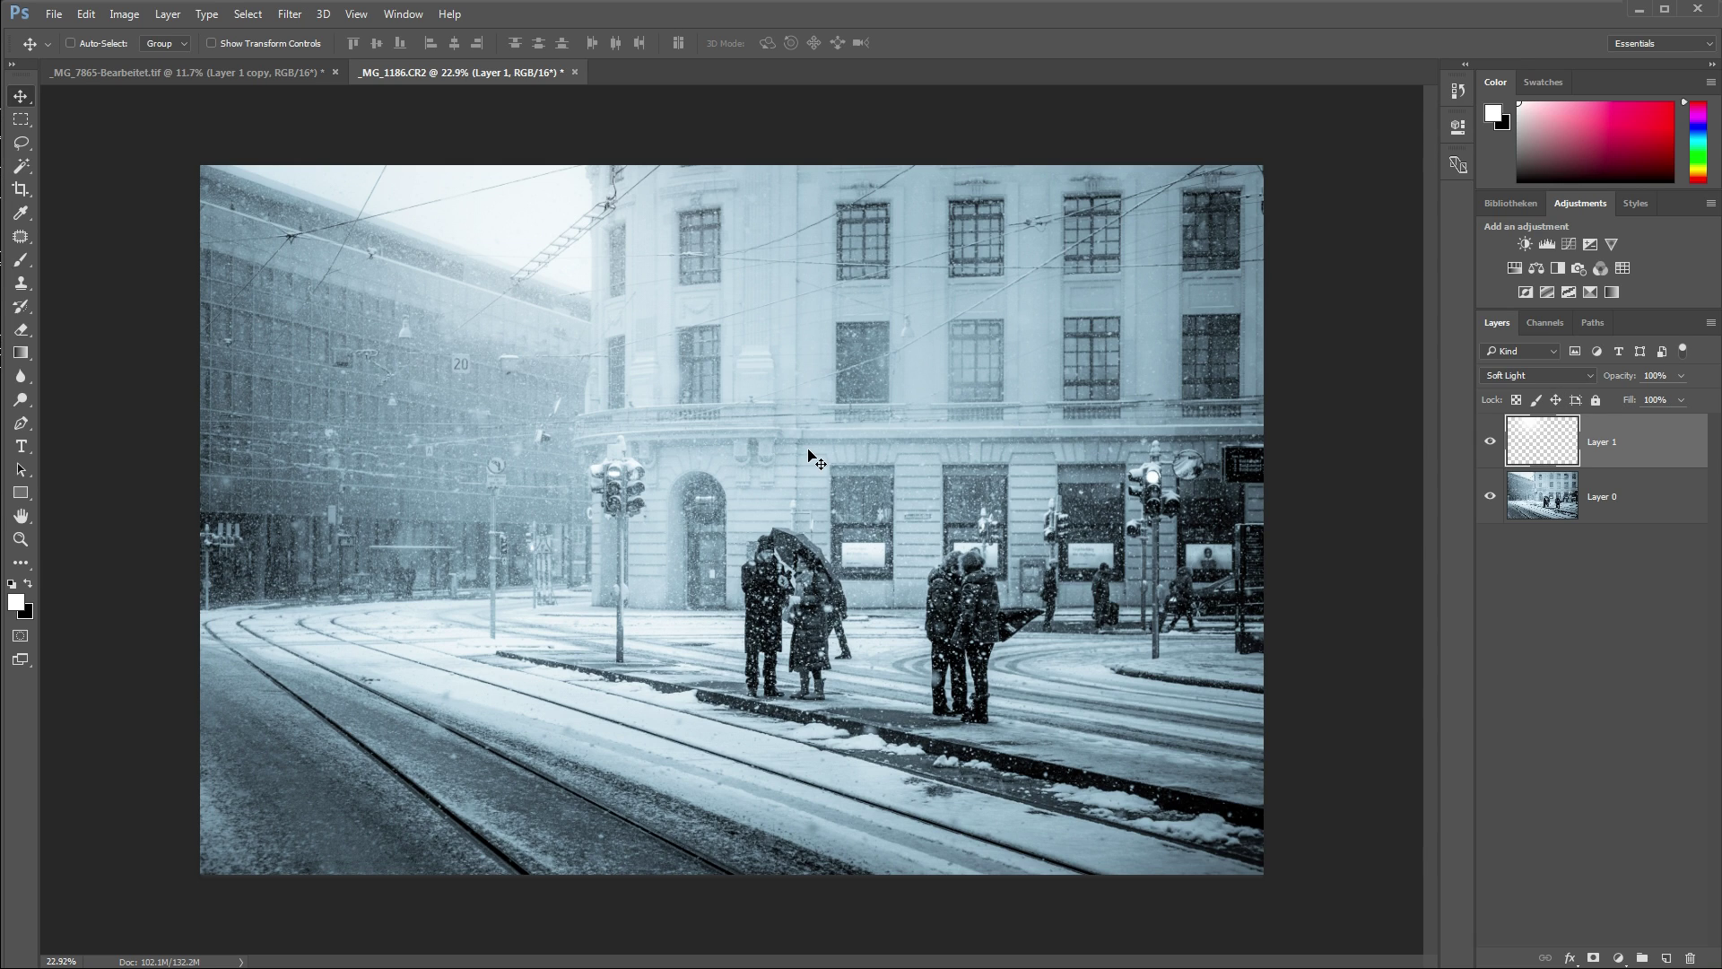
# - Toggle Layer 1's visibility repeatedly to compare the photo with and without the glow
pyautogui.scroll(-2, 812, 459)
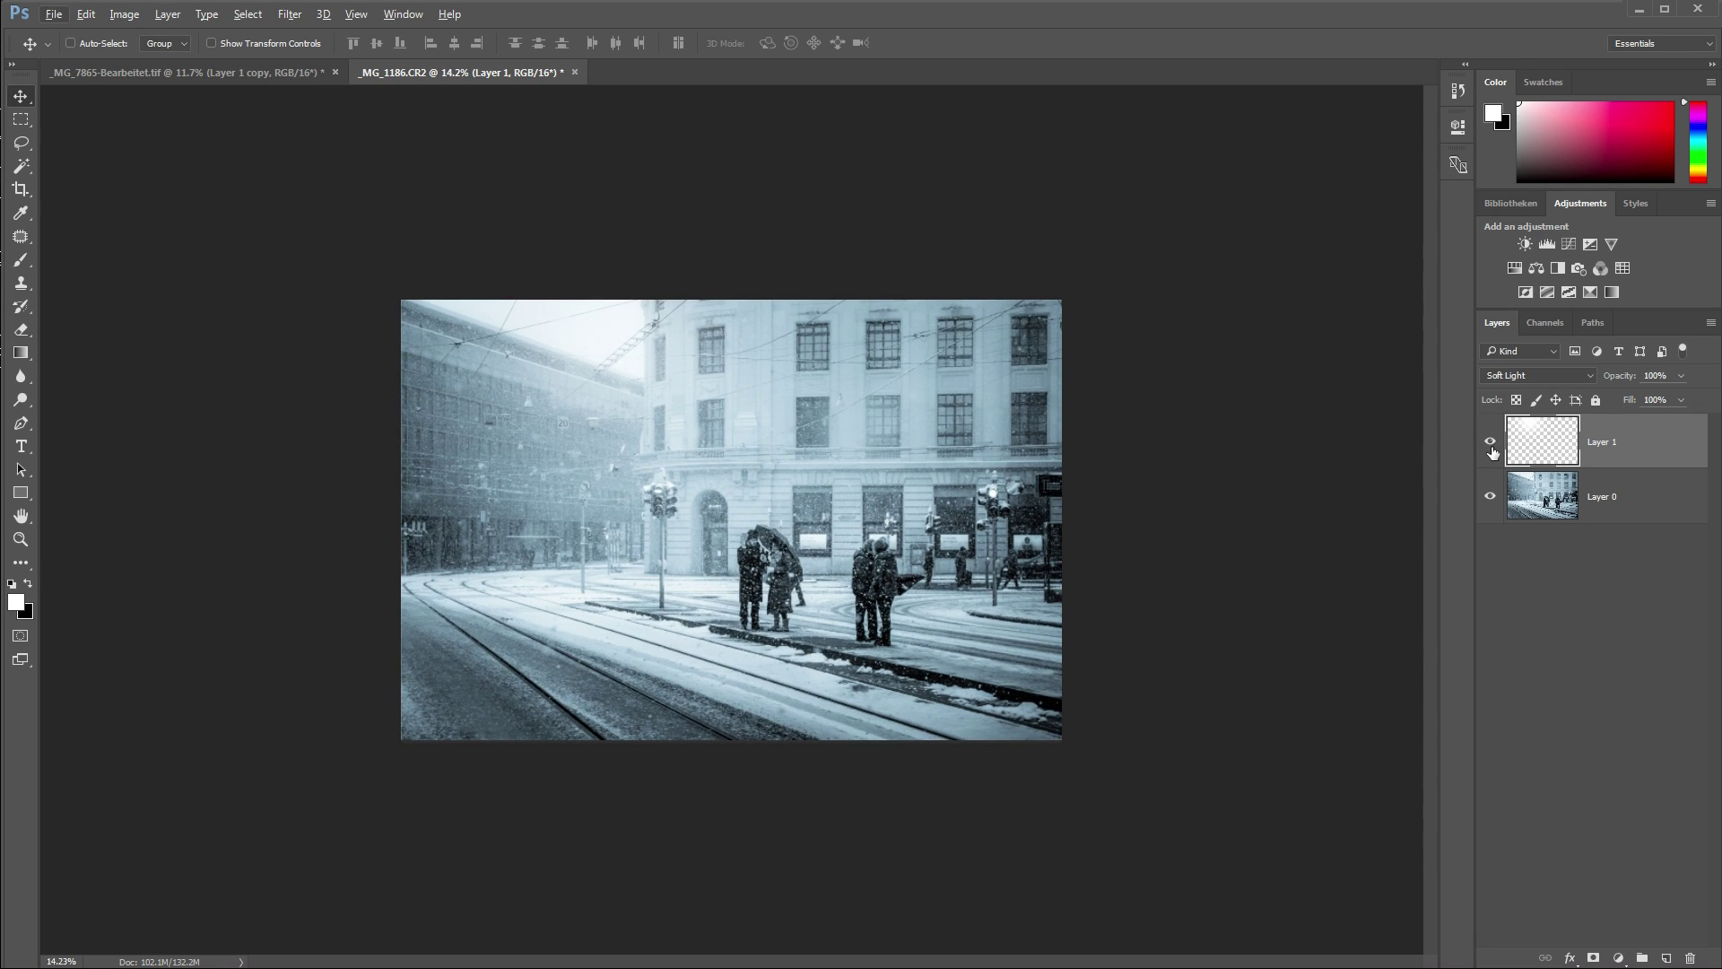
pyautogui.click(1491, 444)
pyautogui.click(1491, 444)
pyautogui.click(1491, 444)
pyautogui.click(1491, 444)
pyautogui.click(1491, 444)
pyautogui.click(1491, 444)
# - Duplicate the glow layer with Ctrl+J, then delete the extras, keeping one copy
pyautogui.press('ctrl')
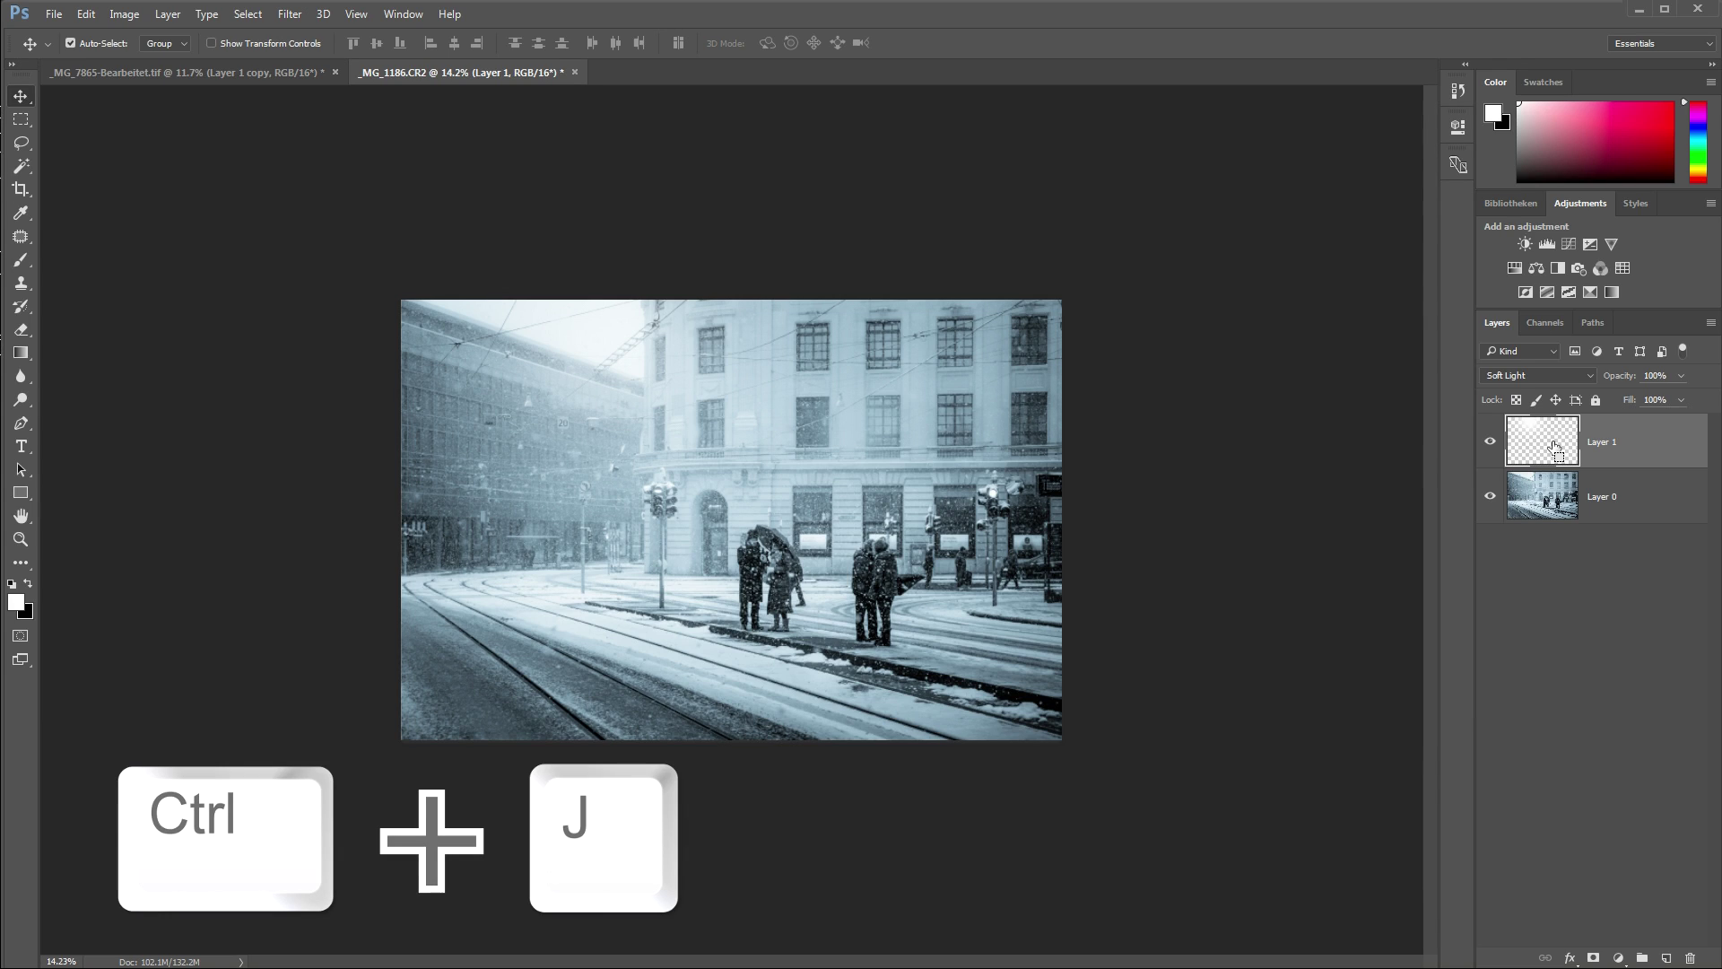
pyautogui.hotkey('ctrl', 'j')
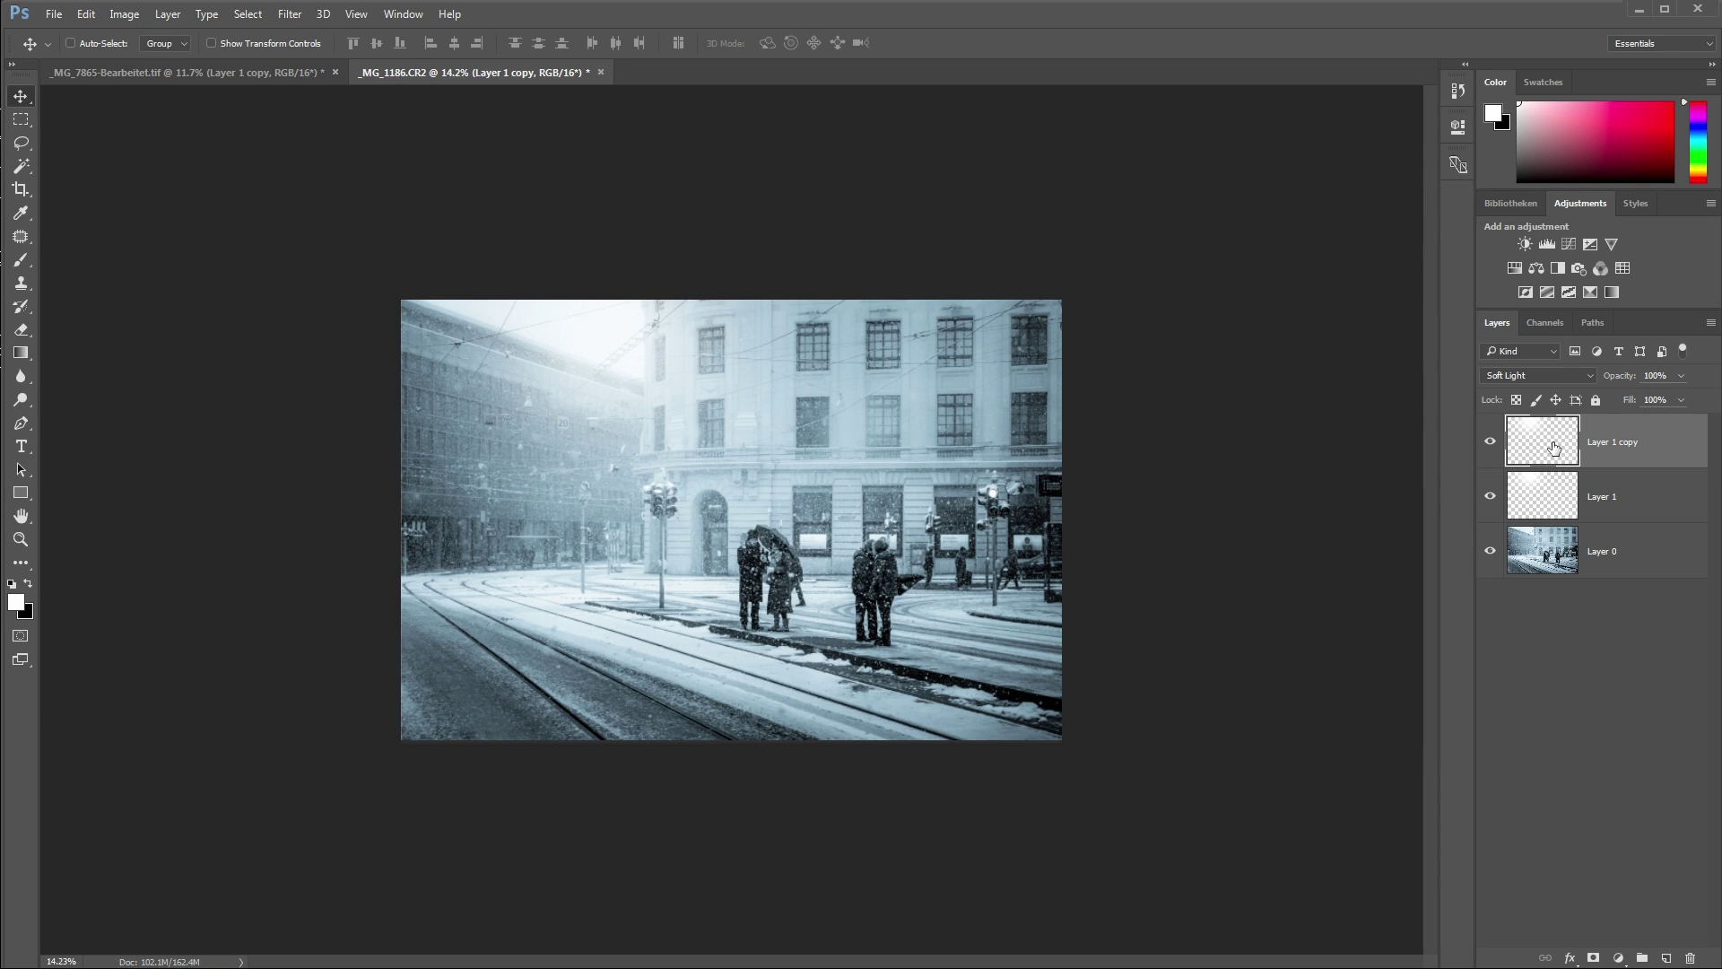
pyautogui.hotkey('ctrl', 'j')
pyautogui.hotkey('ctrl', 'j')
pyautogui.hotkey('ctrl', 'j')
pyautogui.hotkey('ctrl', 'j')
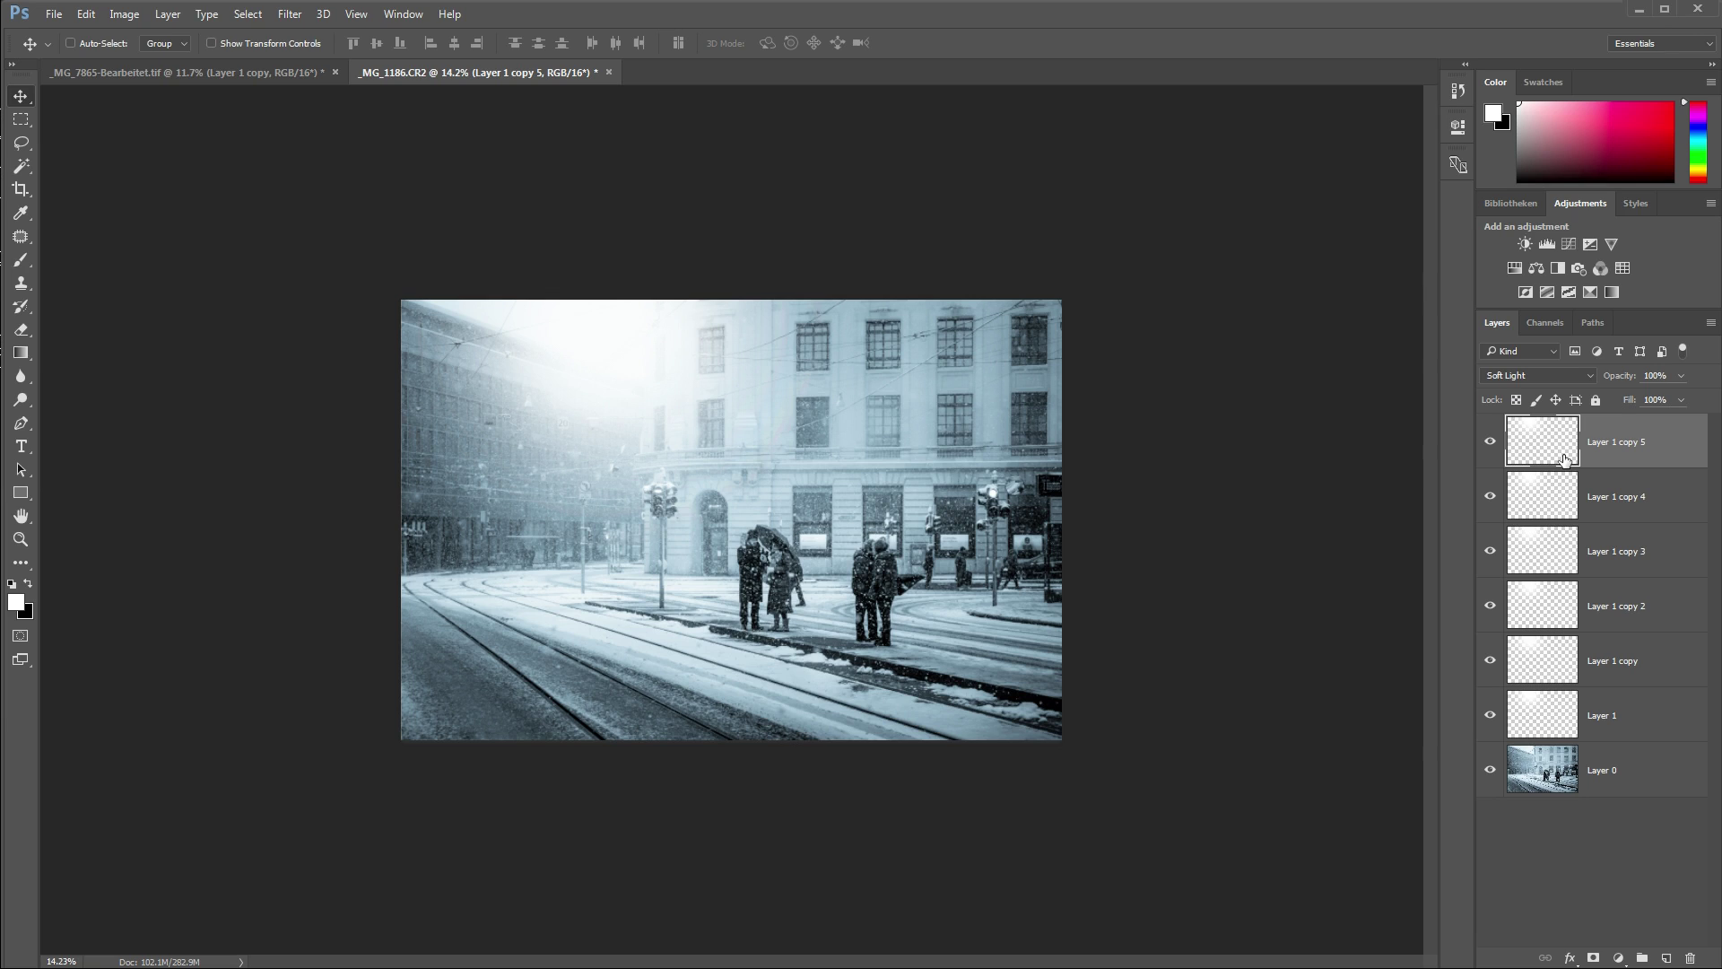
pyautogui.press('Delete')
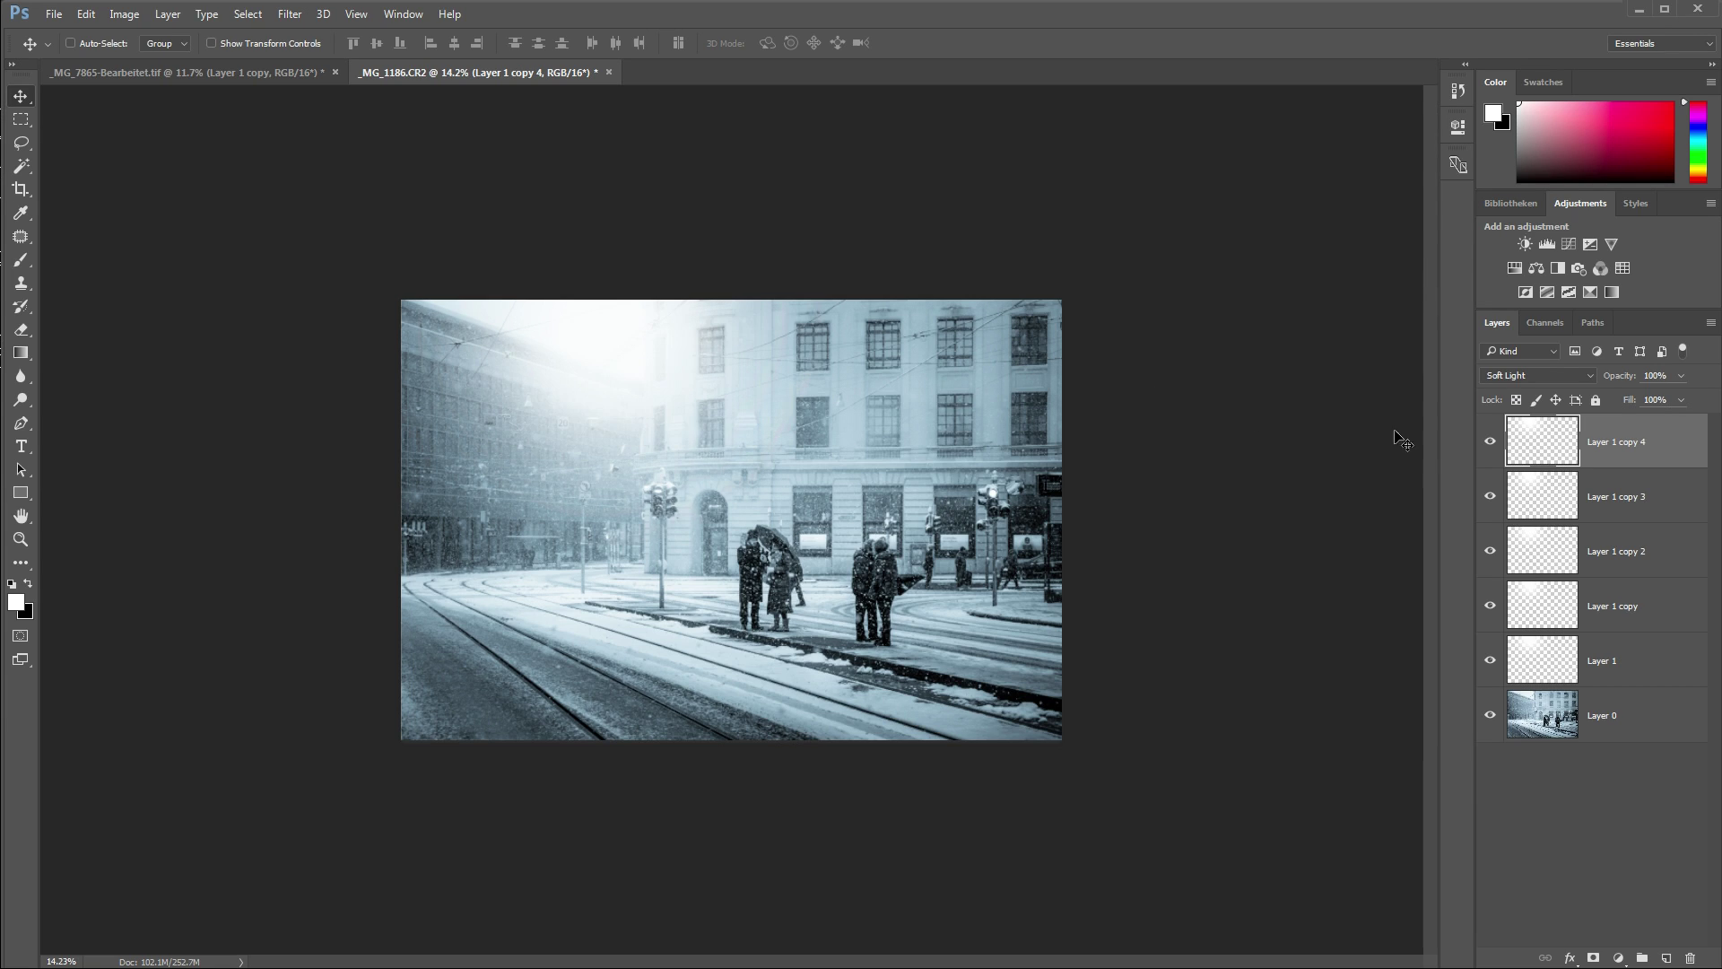
pyautogui.press('Delete')
pyautogui.press('Delete')
pyautogui.press('Delete')
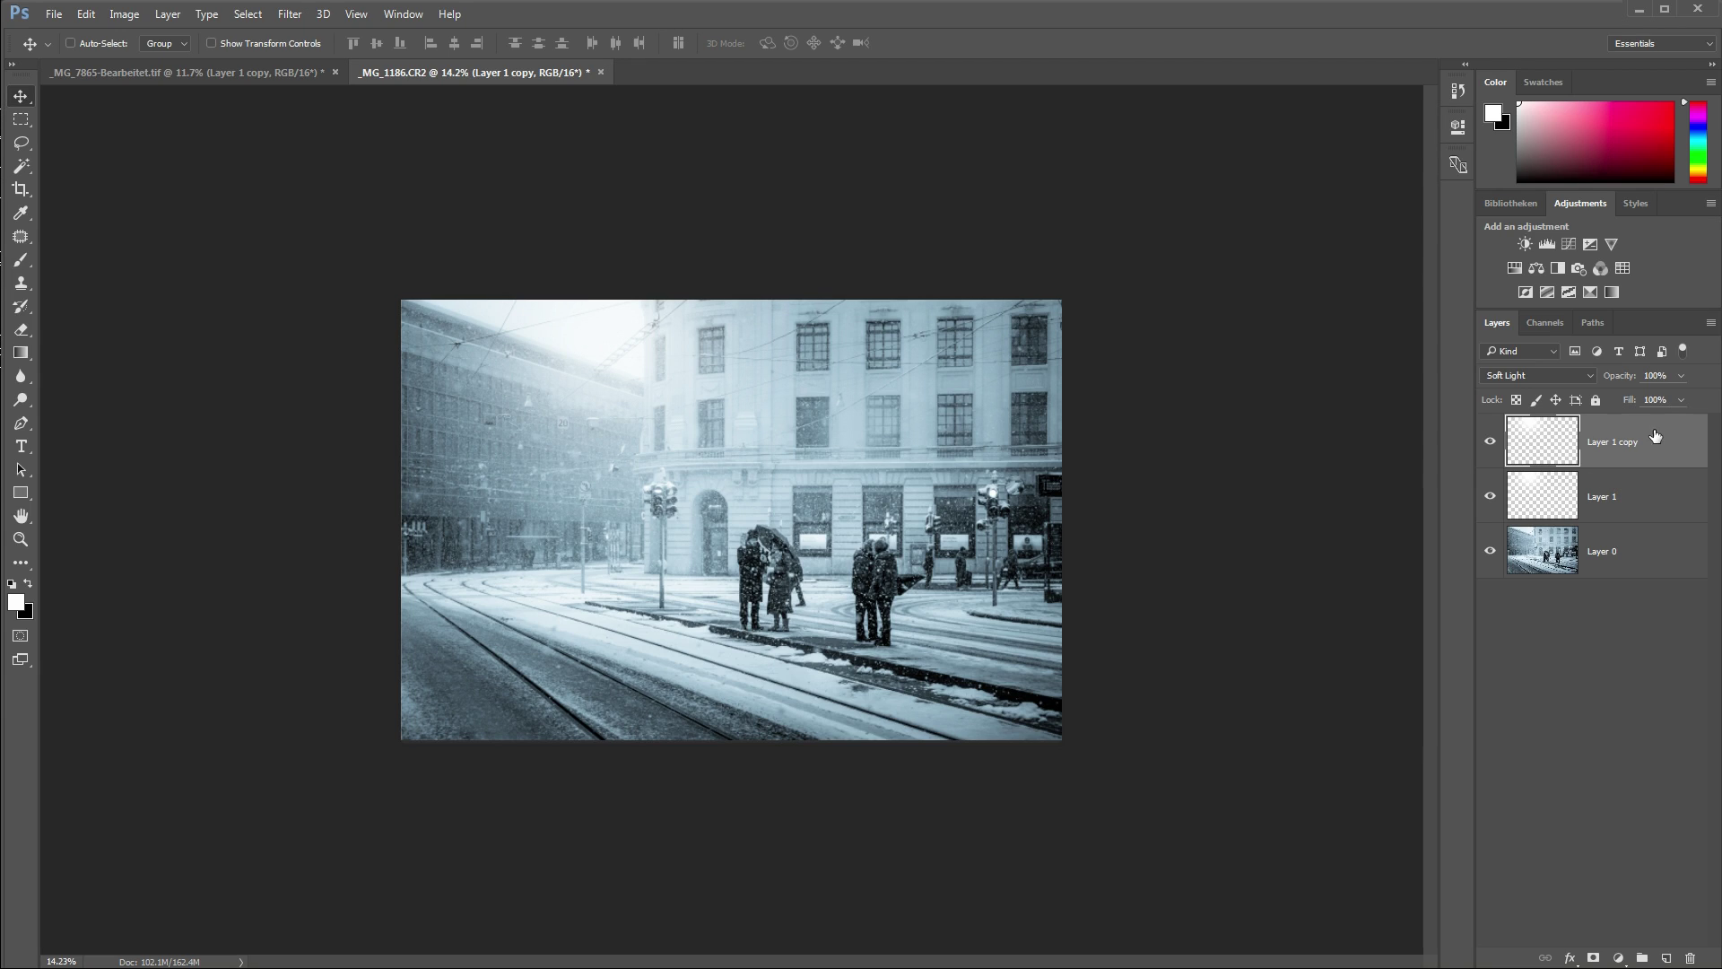
pyautogui.click(1682, 376)
# - Lower Layer 1 copy to about 53% opacity and merge it down into Layer 1
pyautogui.moveTo(1641, 398)
pyautogui.mouseDown()
pyautogui.moveTo(1620, 397)
pyautogui.moveTo(1672, 392)
pyautogui.mouseUp()
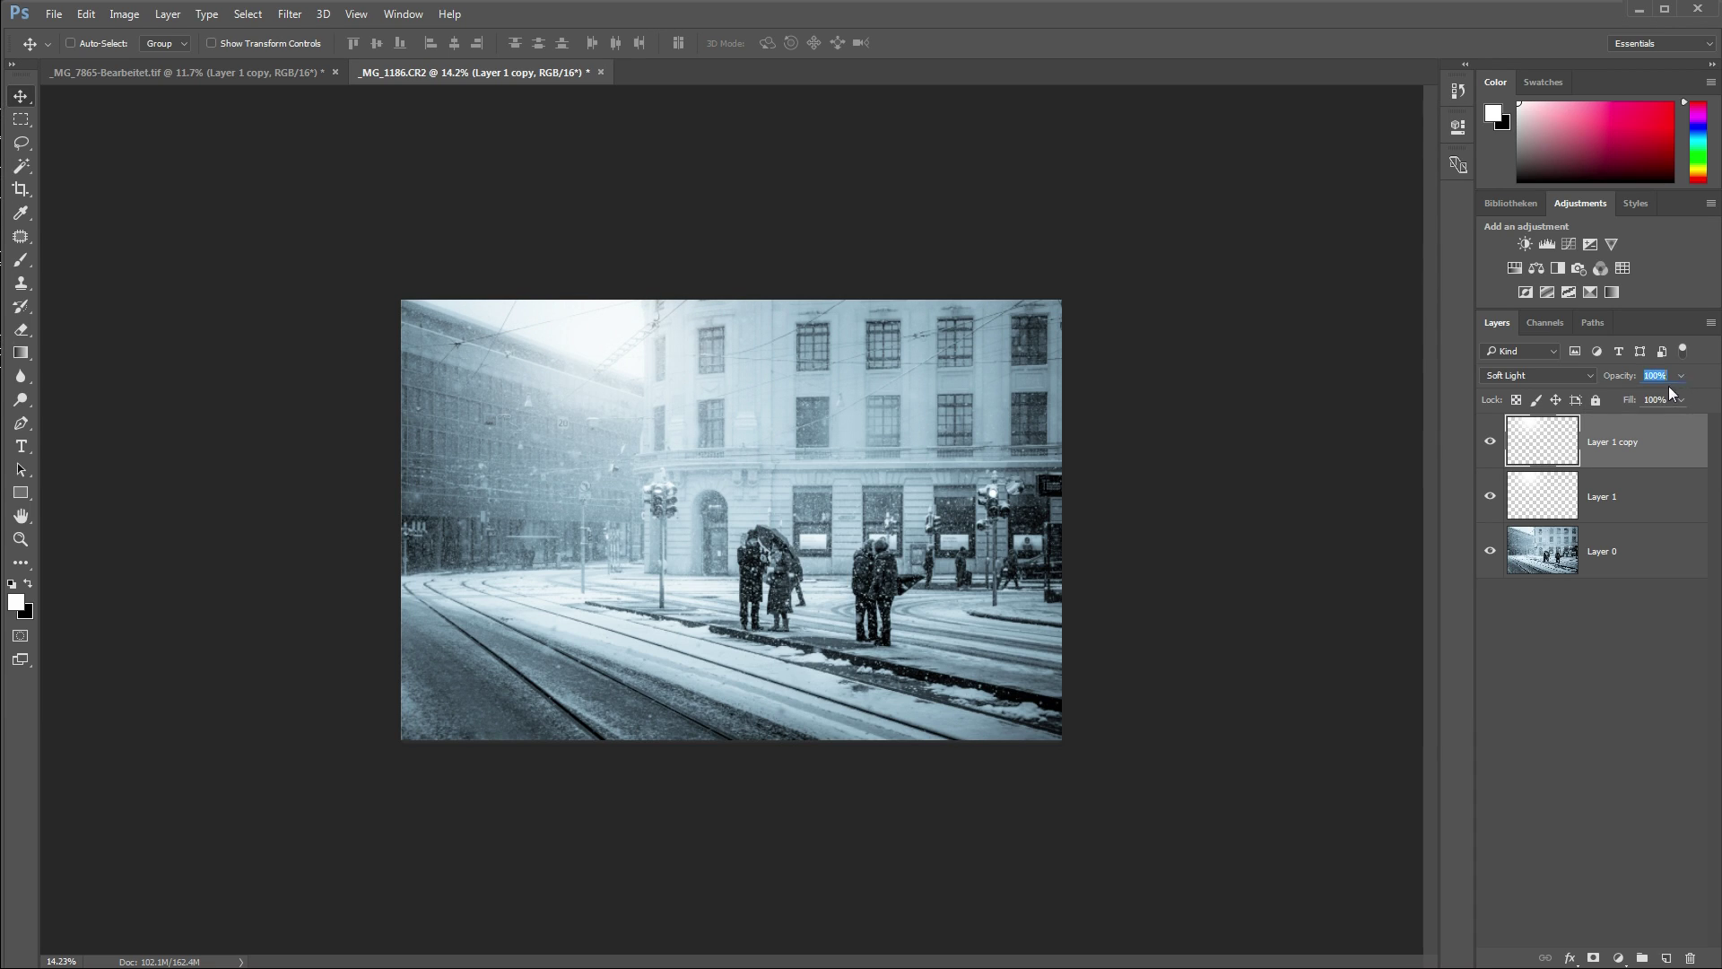
pyautogui.rightClick(1522, 451)
pyautogui.click(1557, 635)
pyautogui.rightClick(1621, 457)
pyautogui.click(1470, 772)
# - Toggle the merged glow layer off and on to compare the result
pyautogui.click(1492, 446)
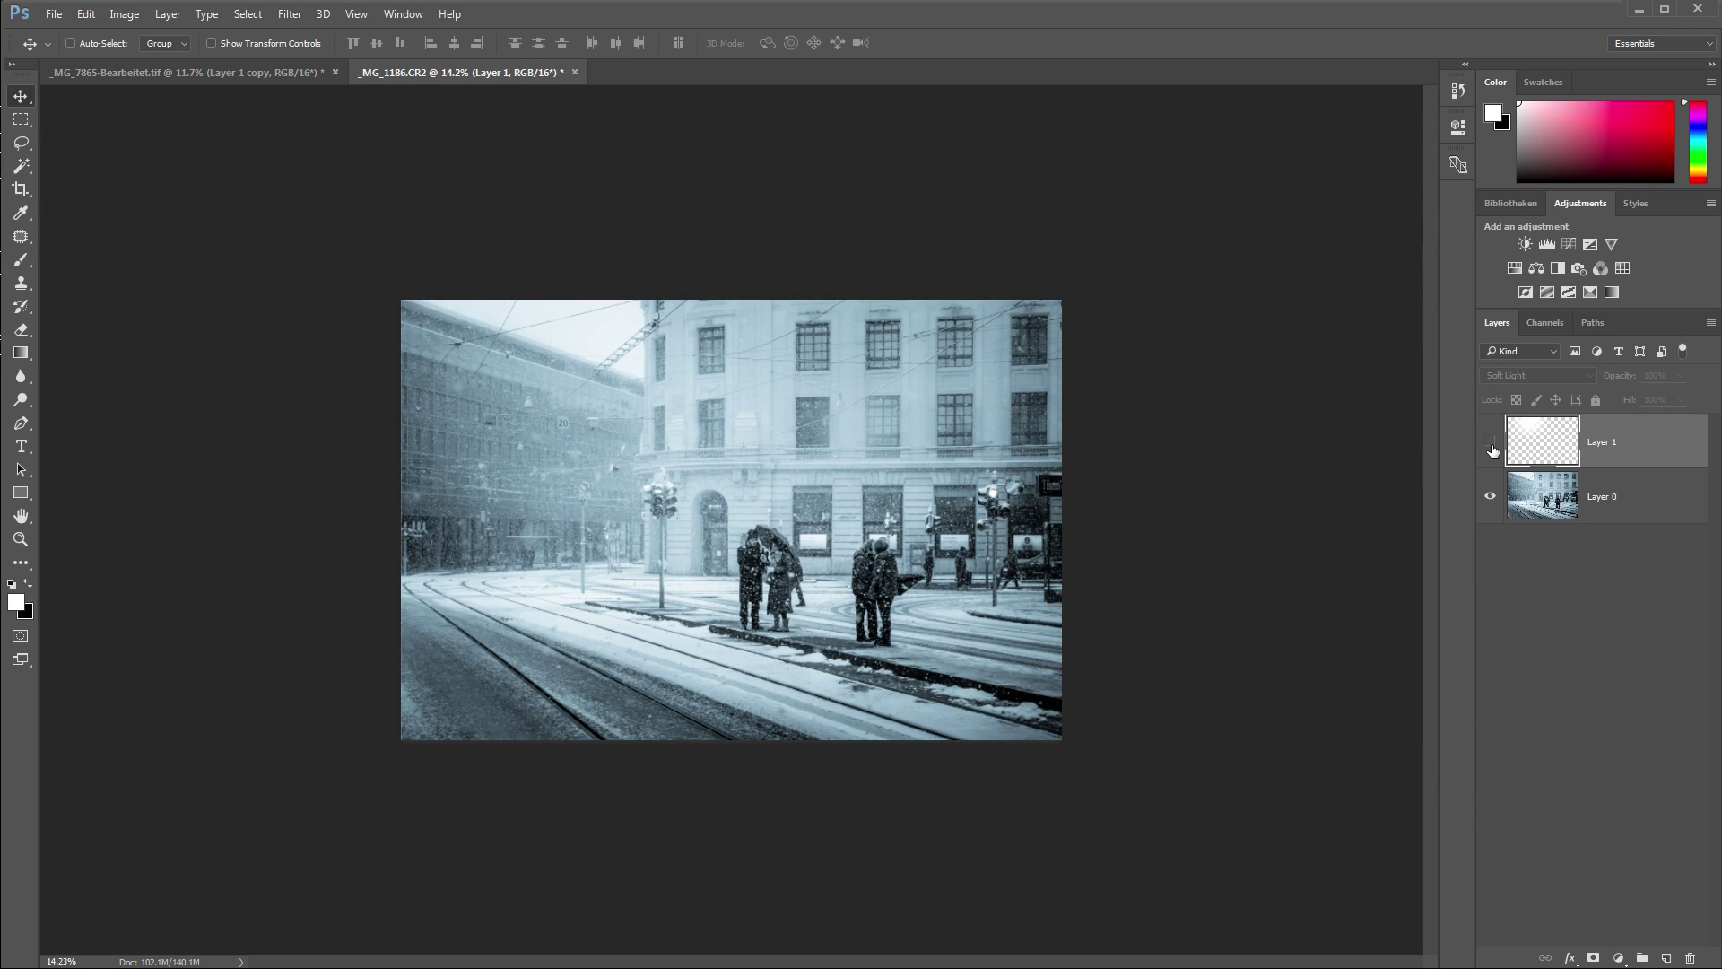
pyautogui.click(1492, 445)
pyautogui.click(1492, 445)
pyautogui.click(1491, 446)
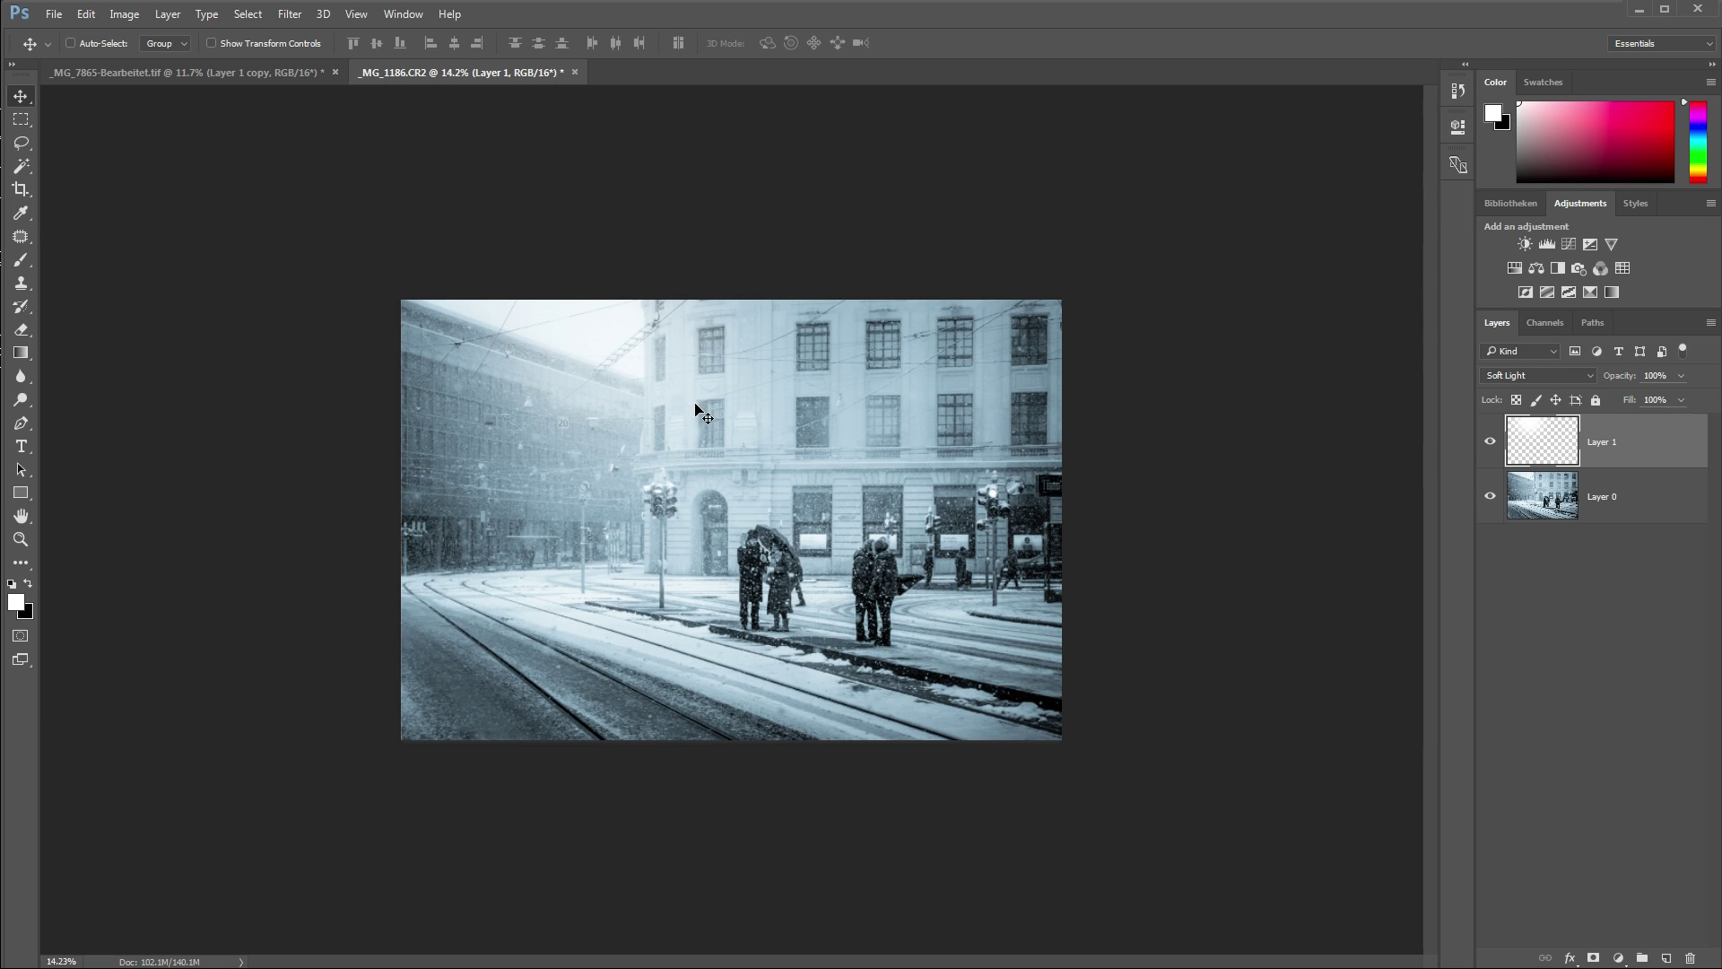
# - Switch between the _MG_7865-Bearbeitet.tif and _MG_1186.CR2 tabs, finishing on the tree canopy photo
pyautogui.click(235, 74)
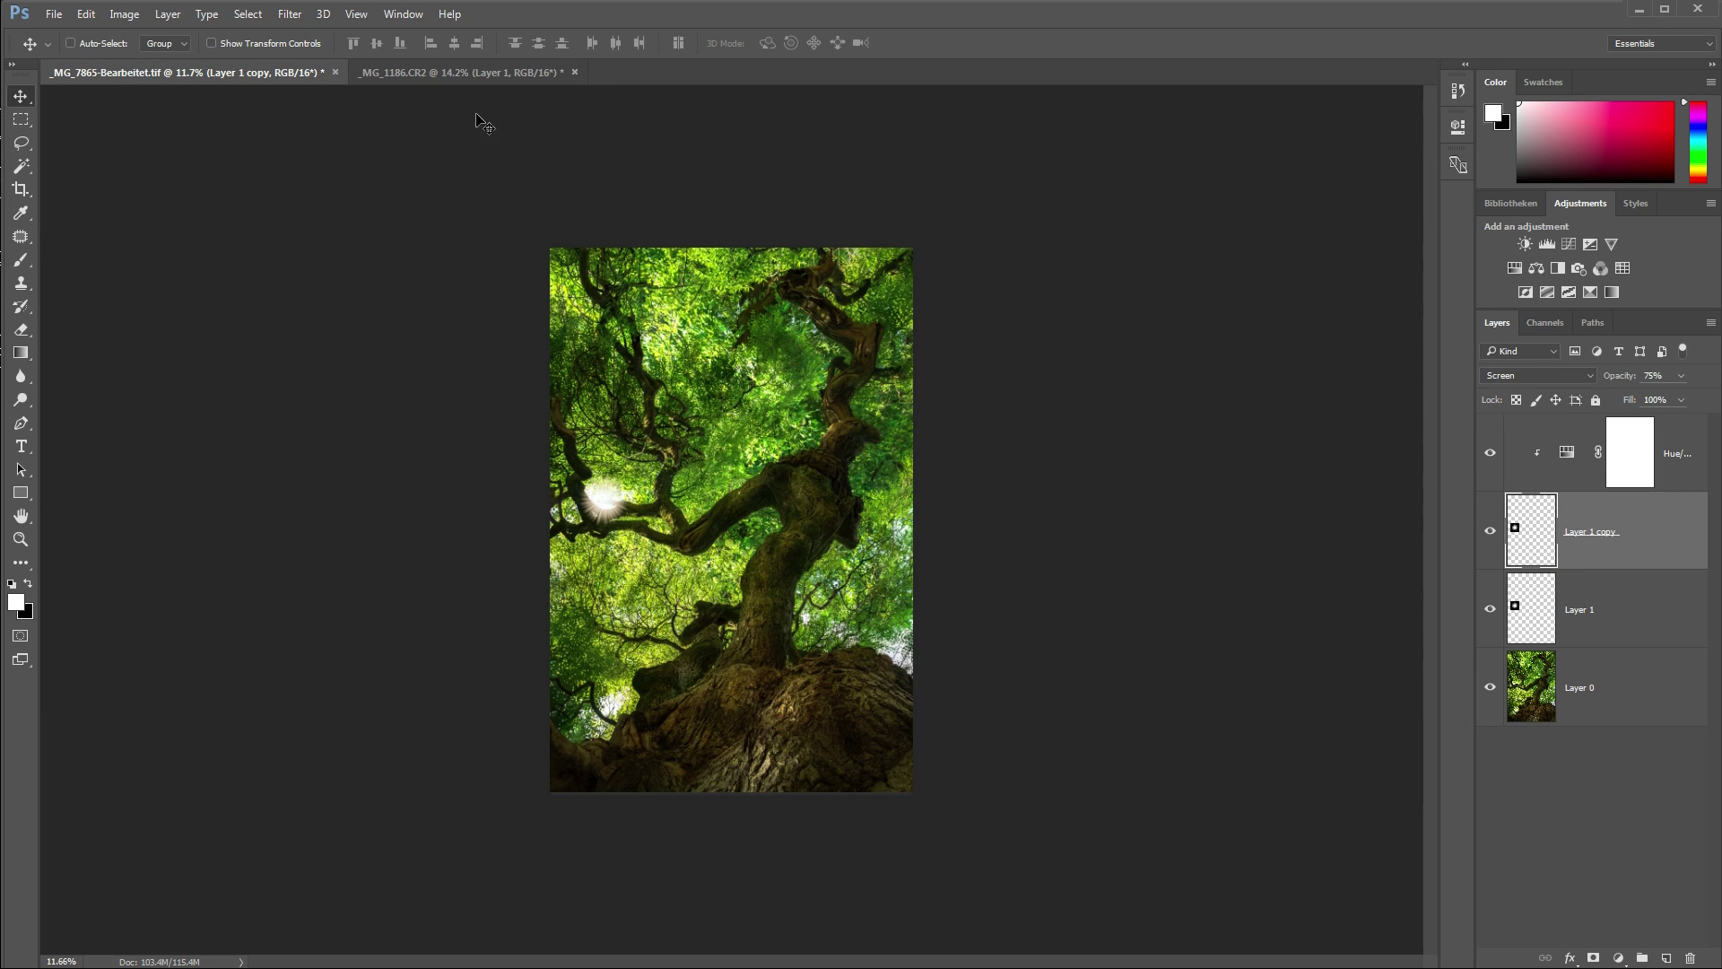
pyautogui.click(444, 75)
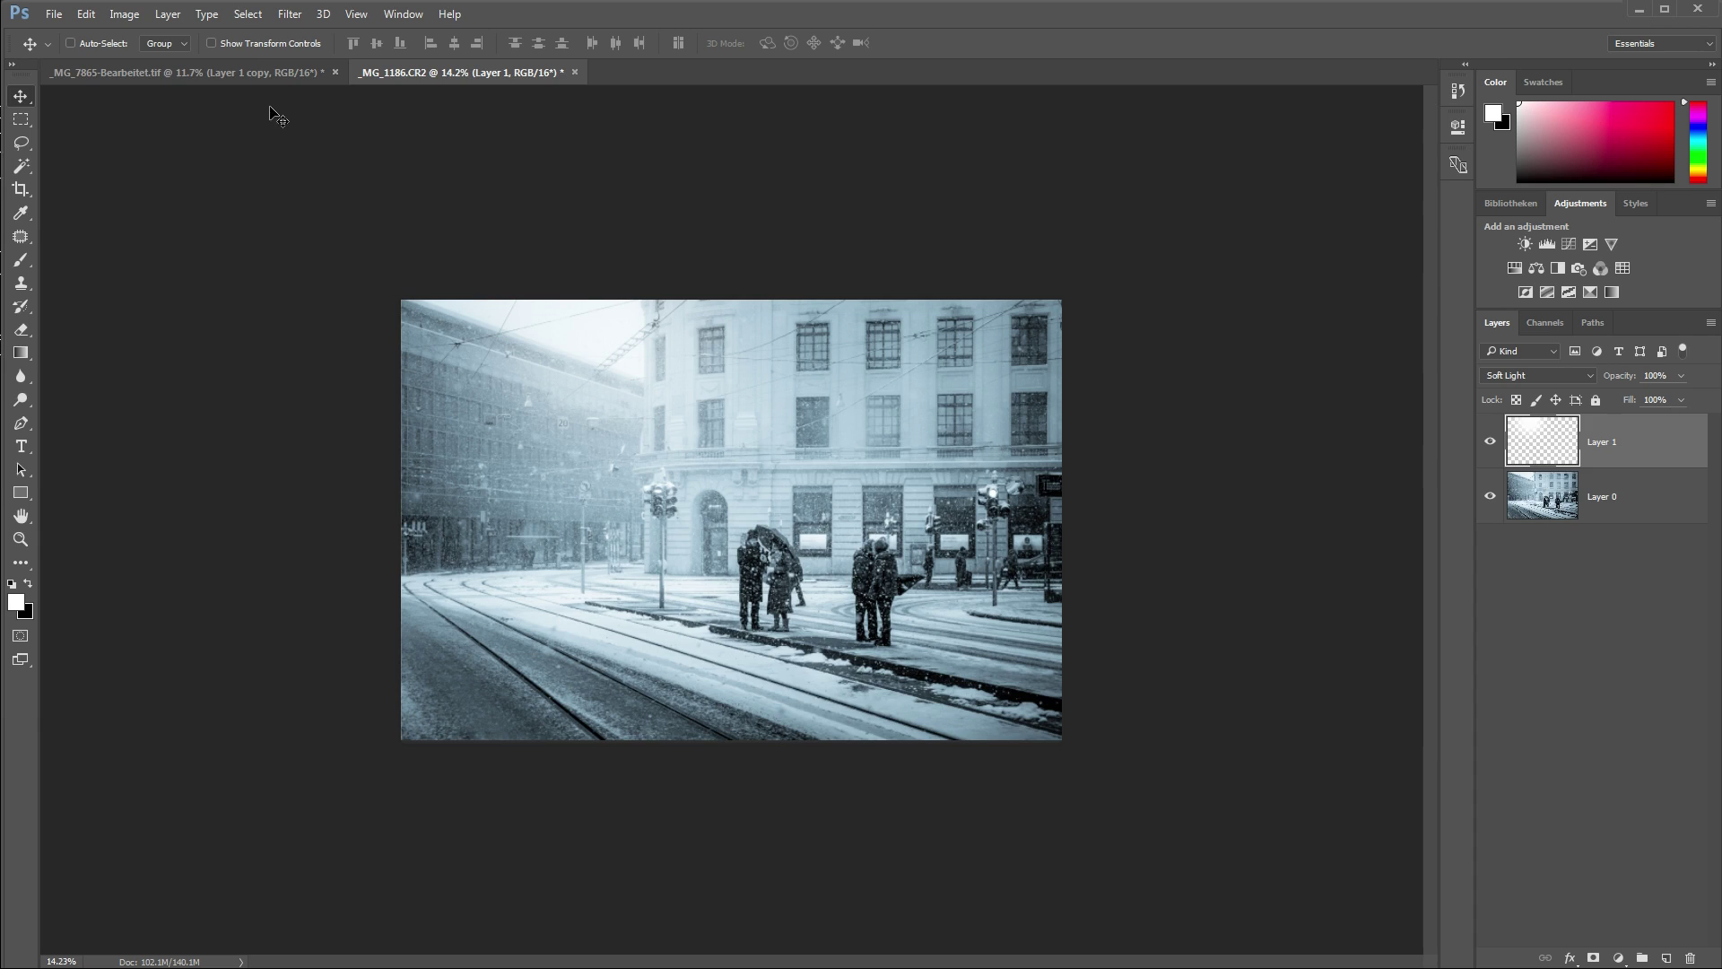
pyautogui.click(251, 74)
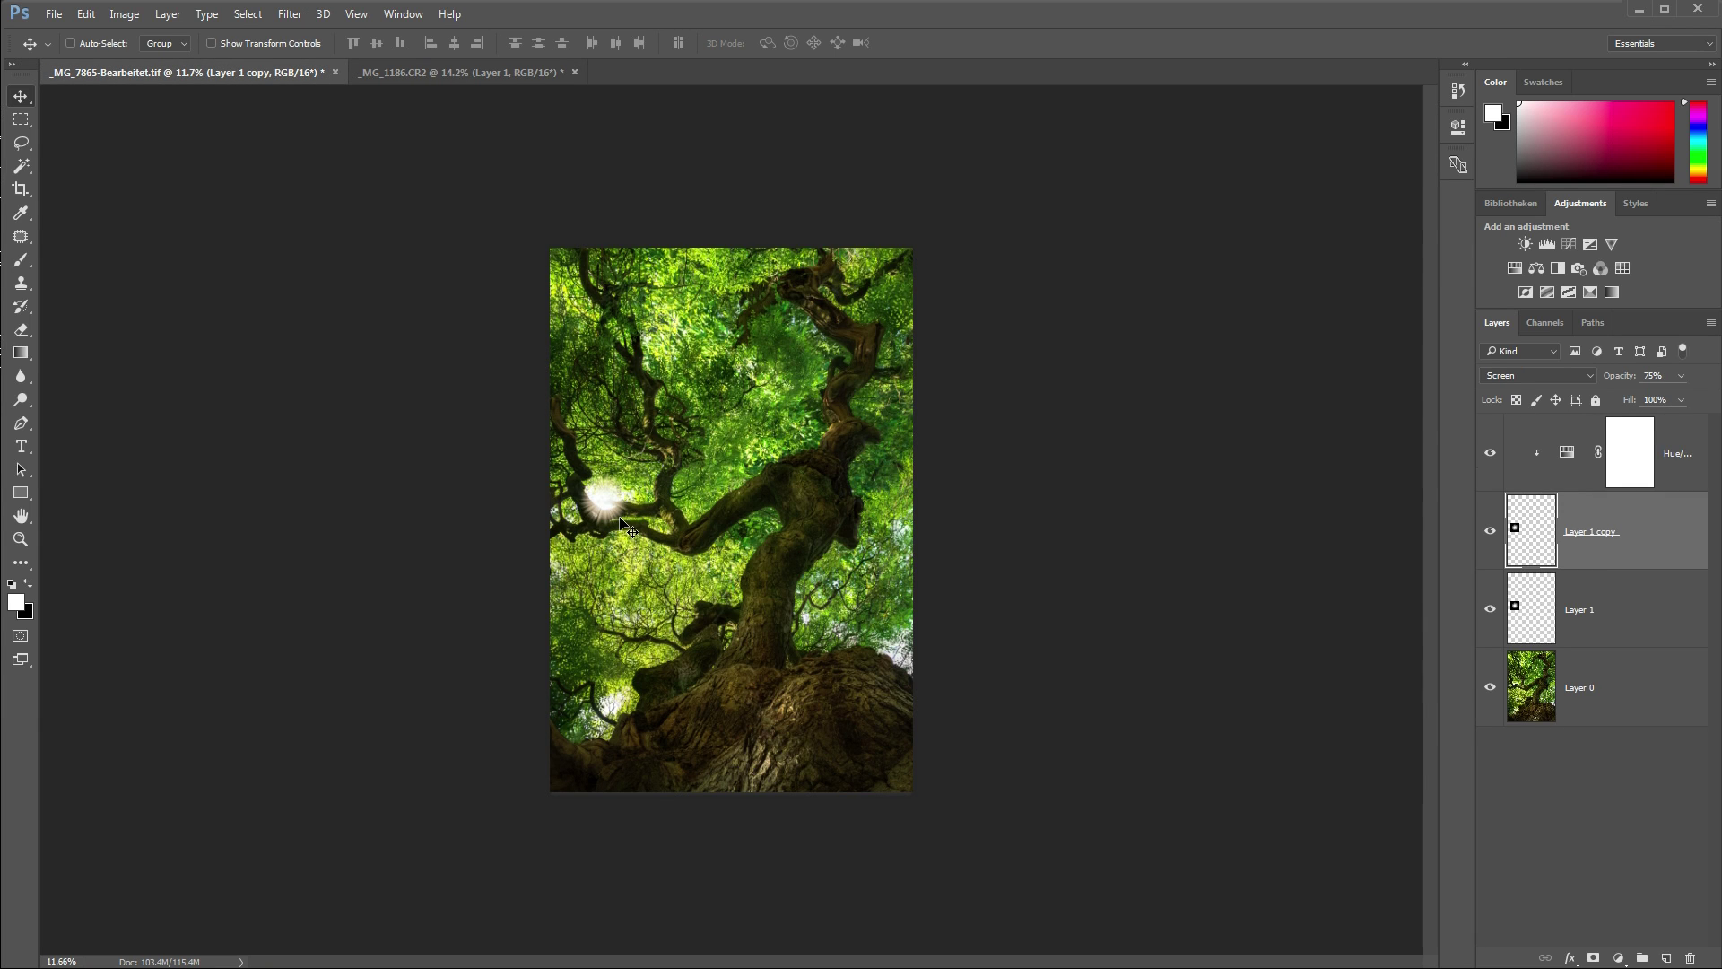
pyautogui.scroll(3, 619, 536)
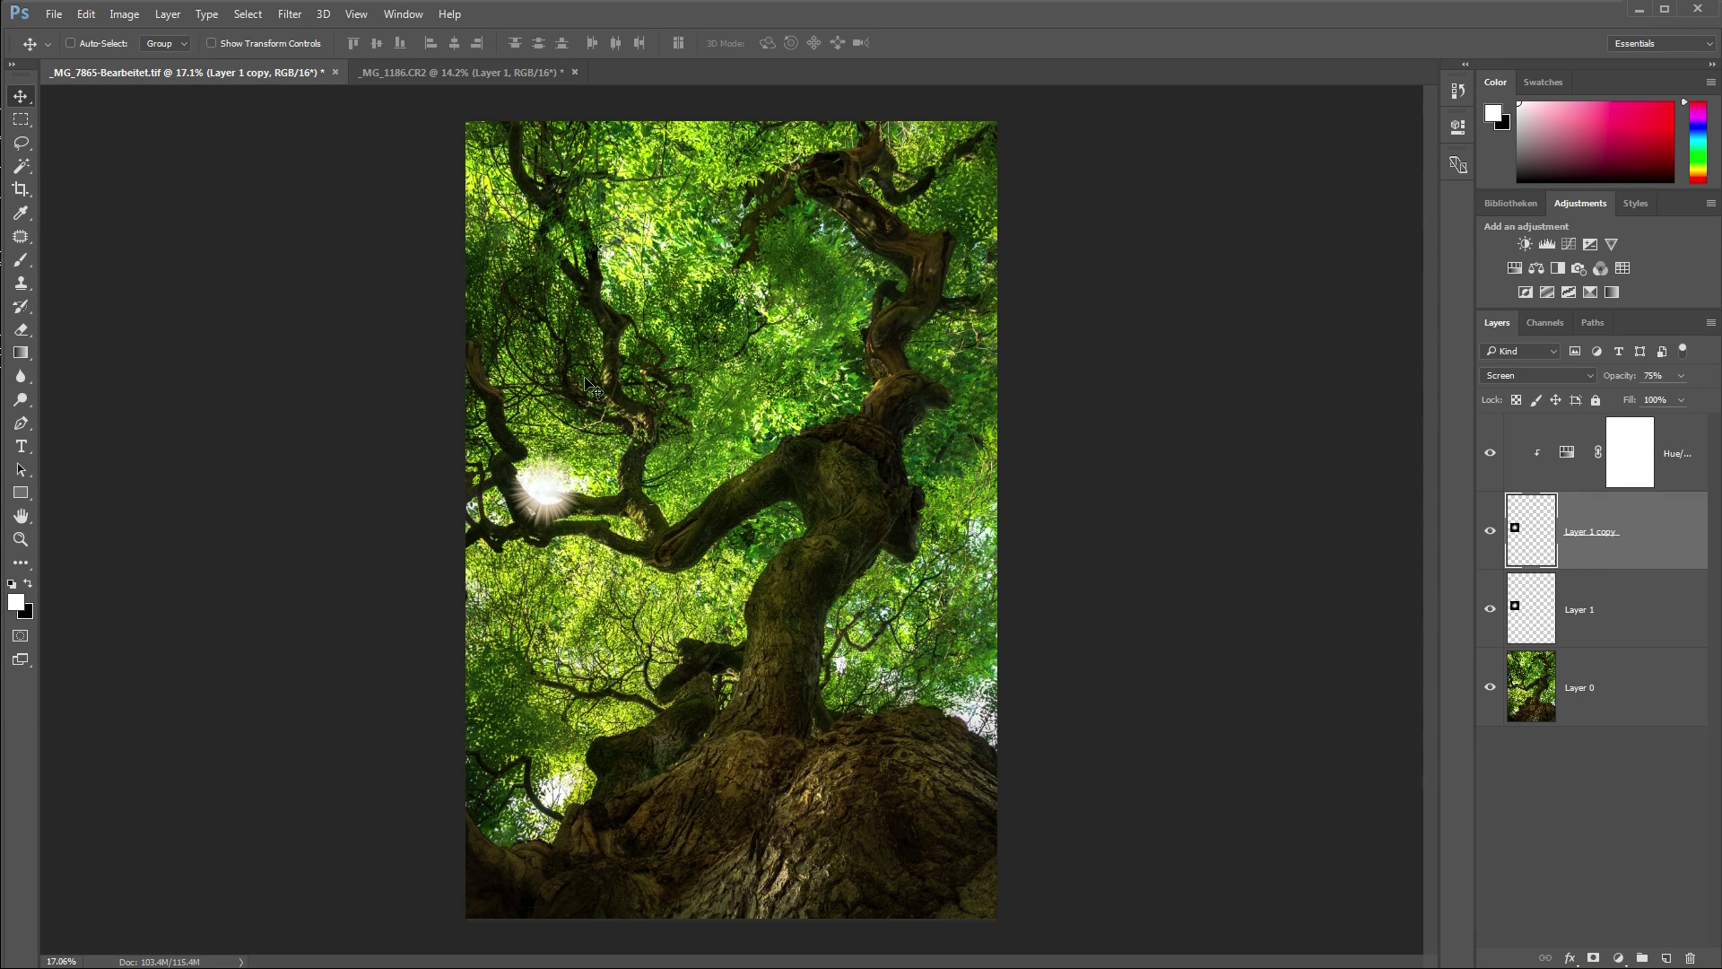
pyautogui.click(470, 74)
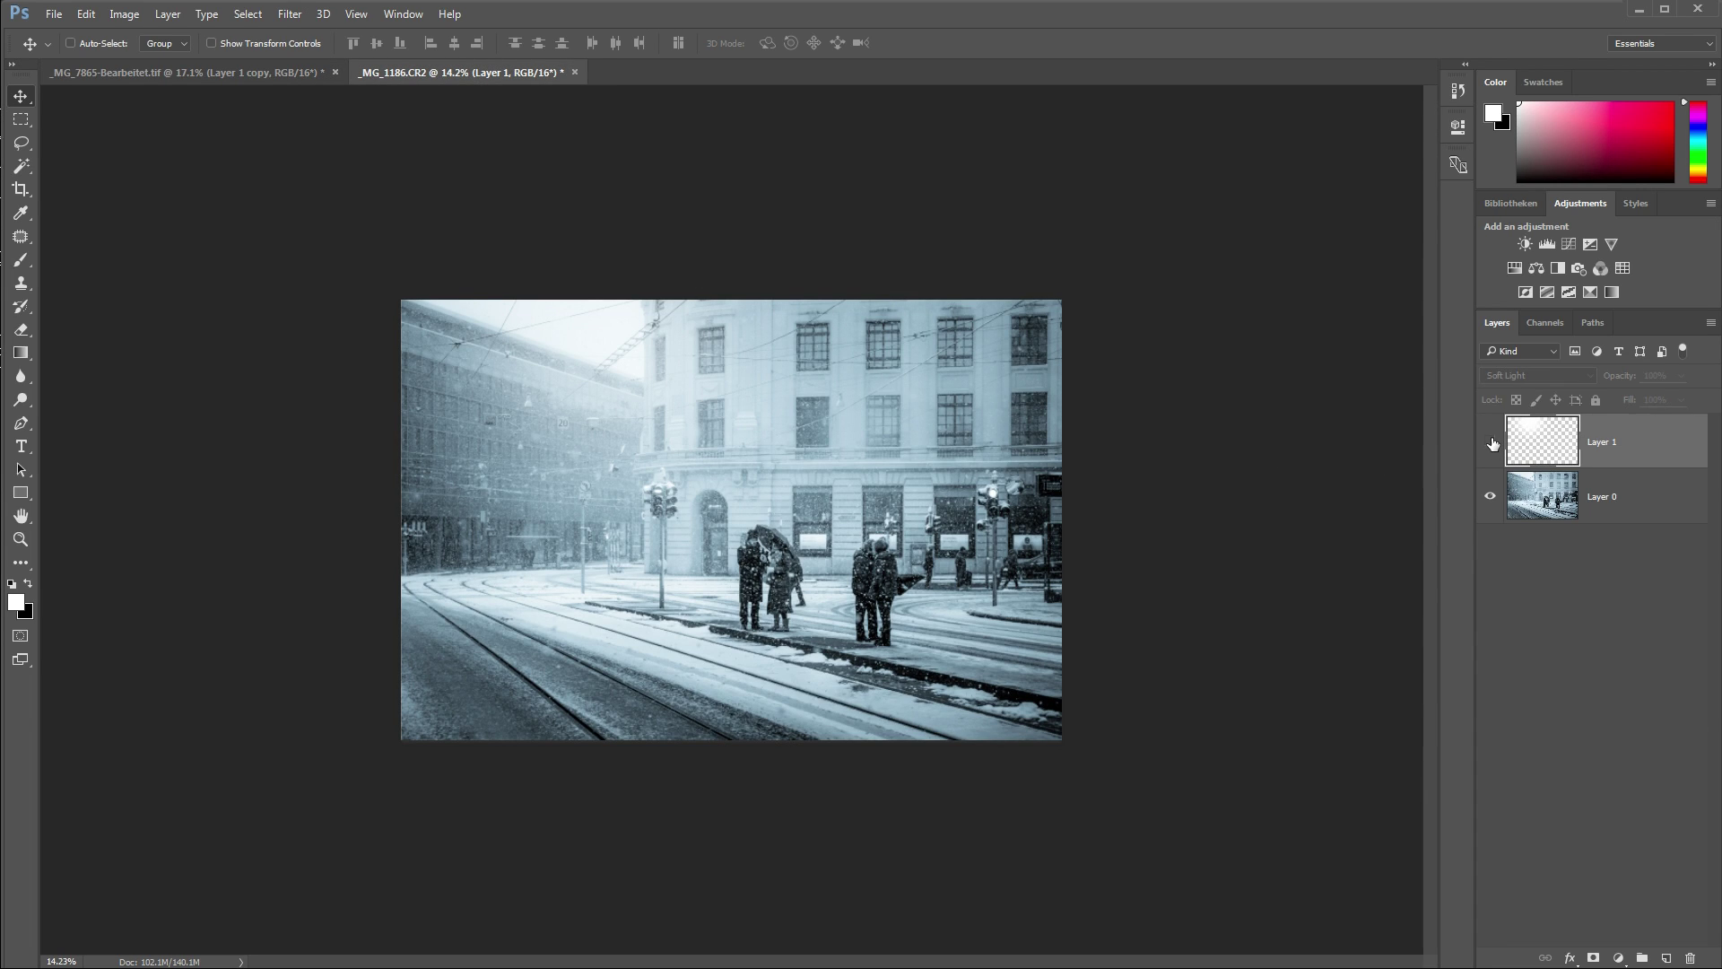
pyautogui.click(197, 74)
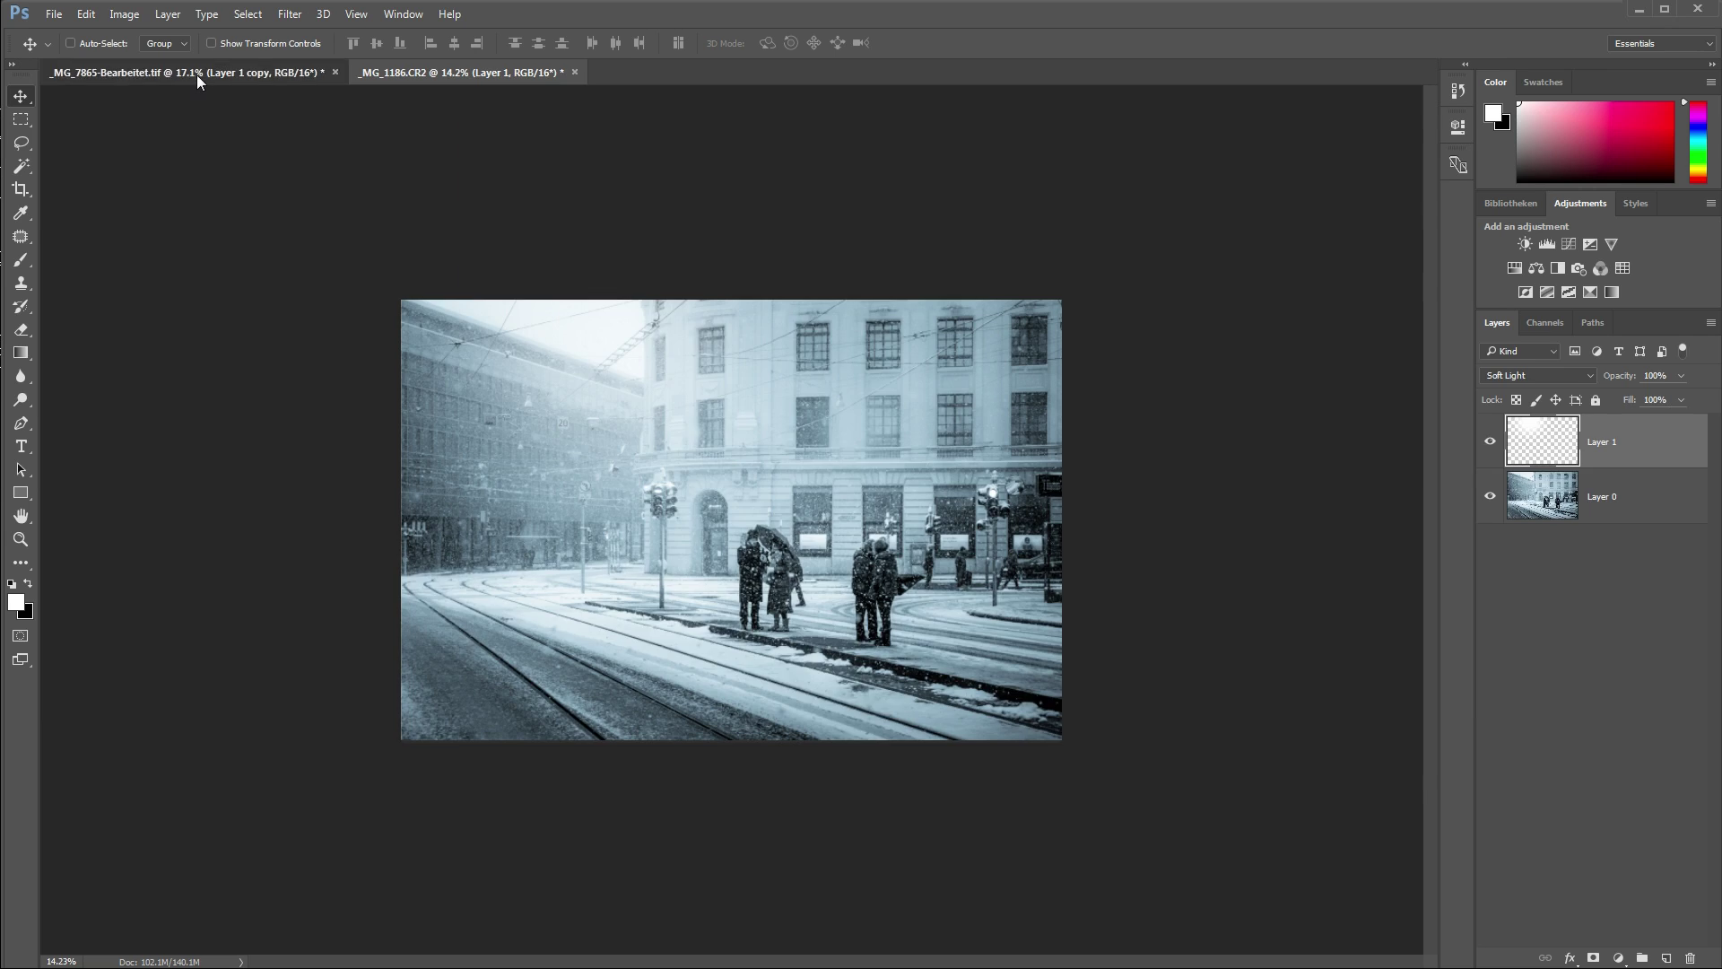